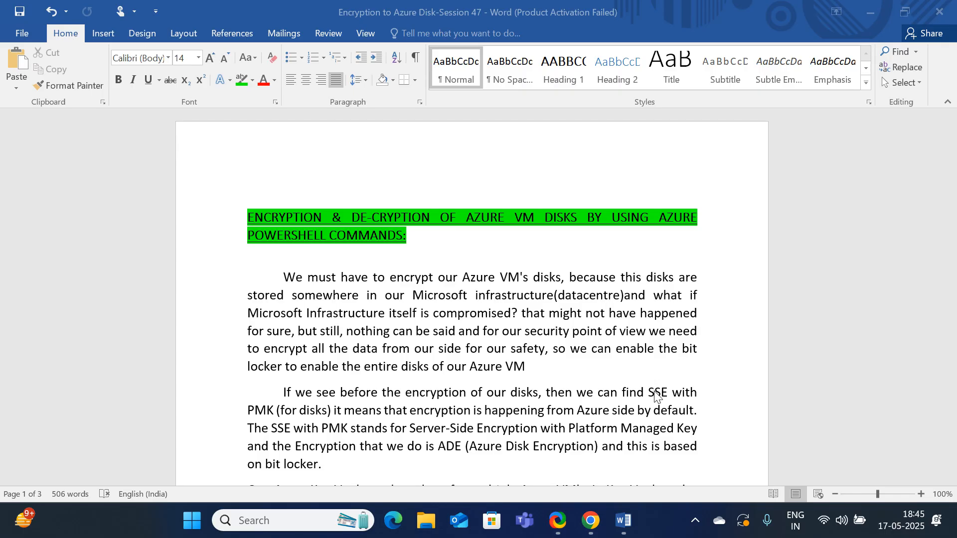
# Read the notes on Azure VM disk encryption, including SSE with PMK, Key Vault access policies and the implementation steps
pyautogui.moveTo(650, 393); pyautogui.dragTo(328, 412)
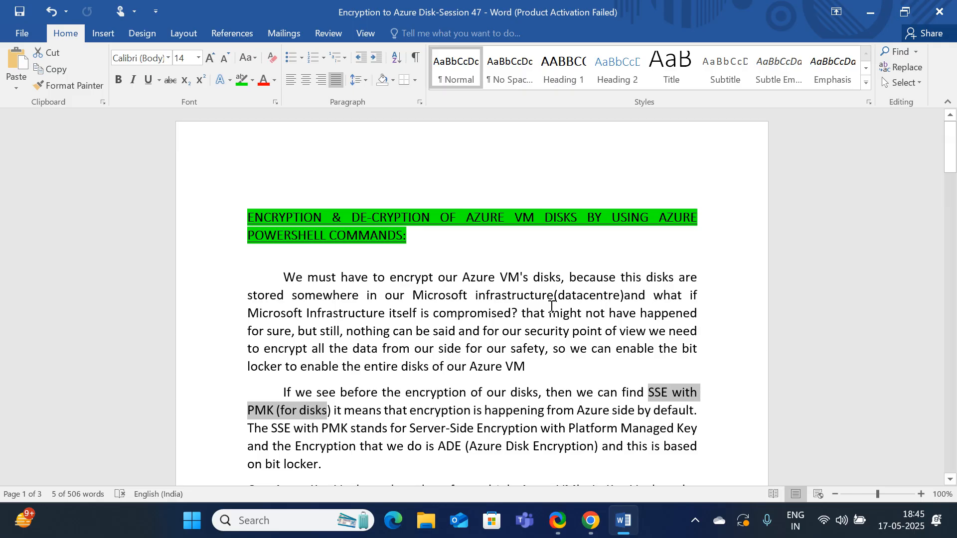
pyautogui.scroll(-2, 550, 306)
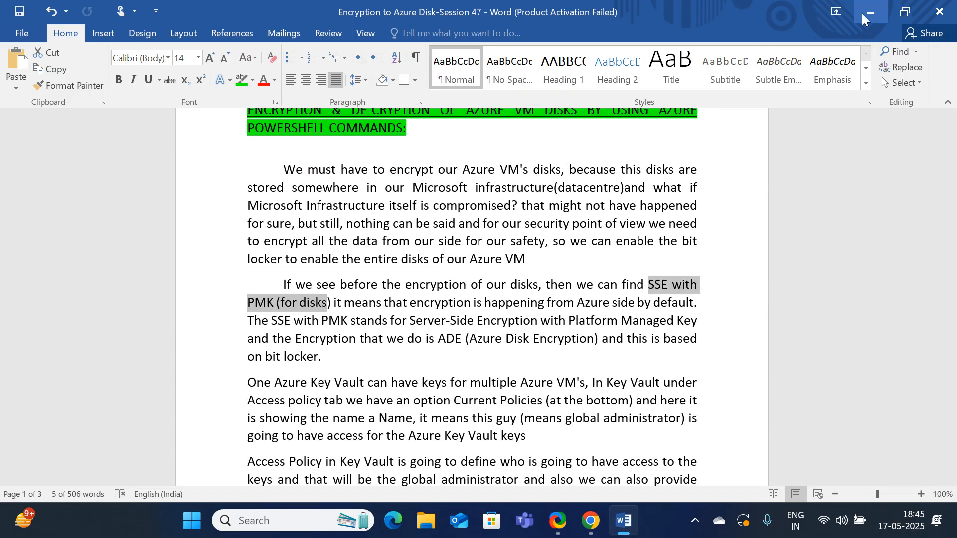
pyautogui.click(869, 13)
pyautogui.moveTo(622, 520)
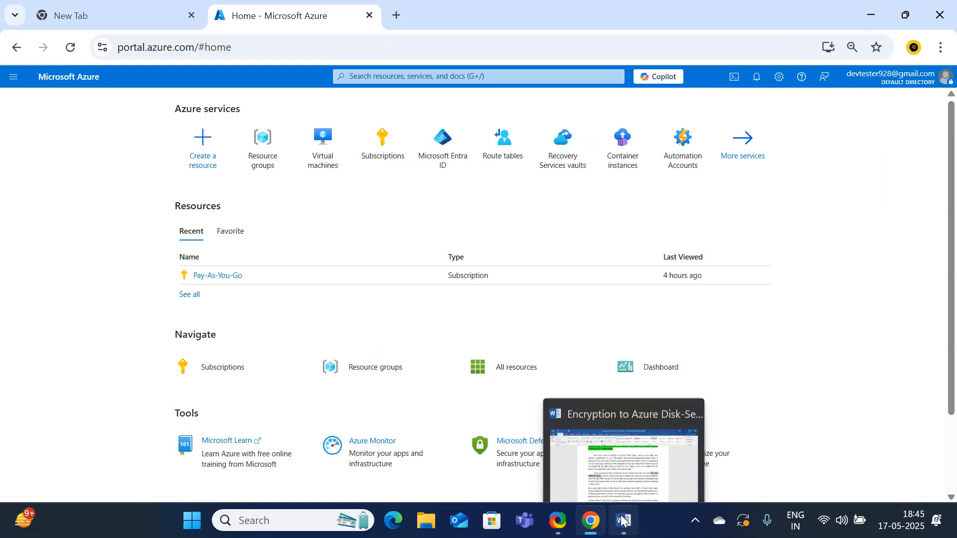
pyautogui.click(71, 47)
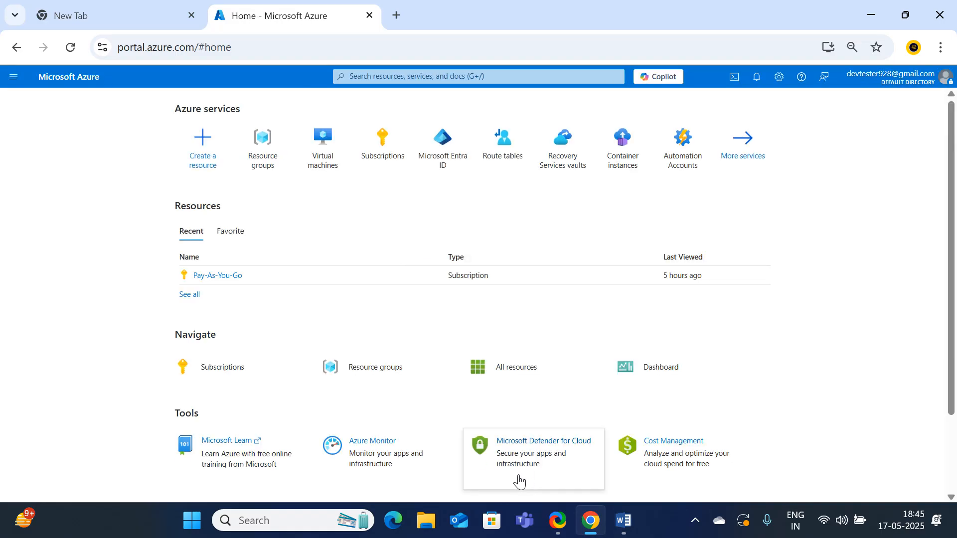
pyautogui.click(629, 521)
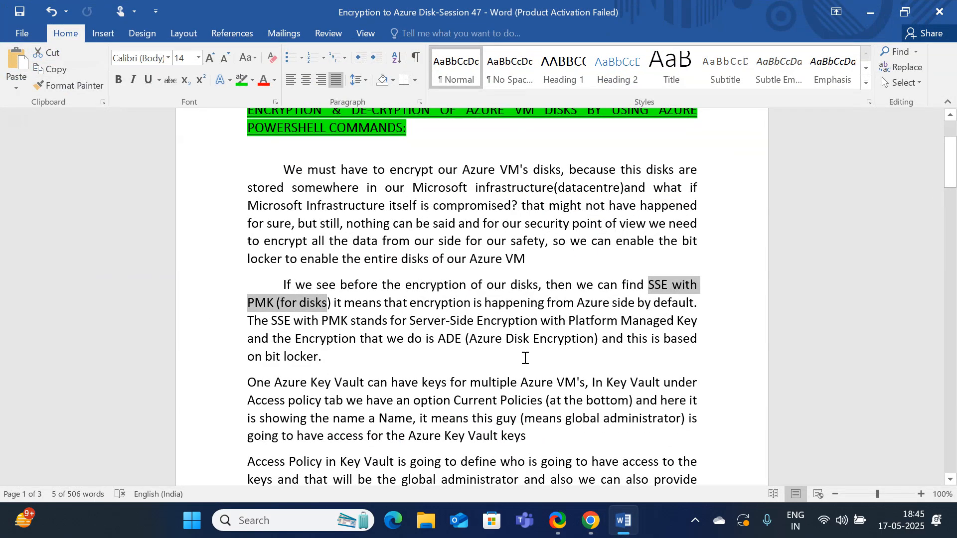
pyautogui.scroll(-5, 525, 359)
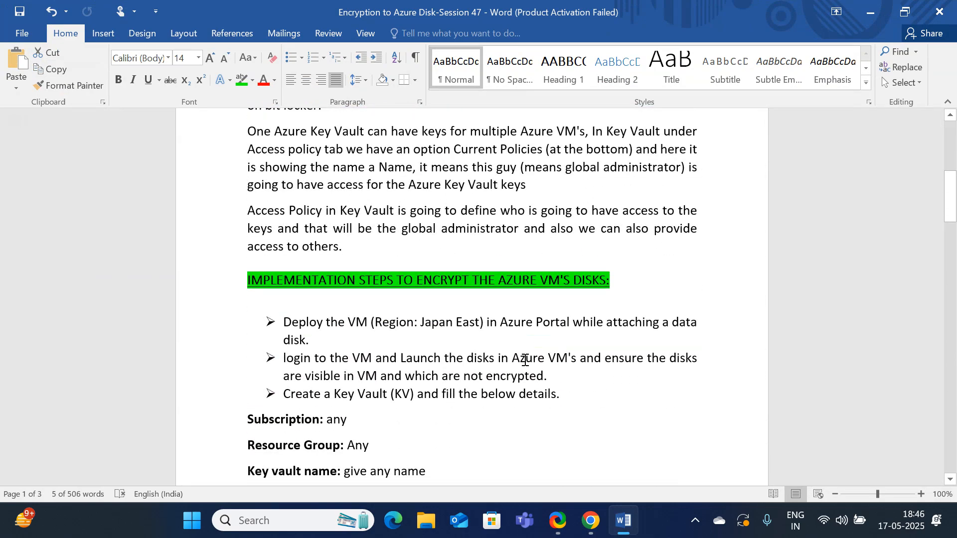
pyautogui.scroll(-5, 525, 360)
pyautogui.scroll(3, 525, 362)
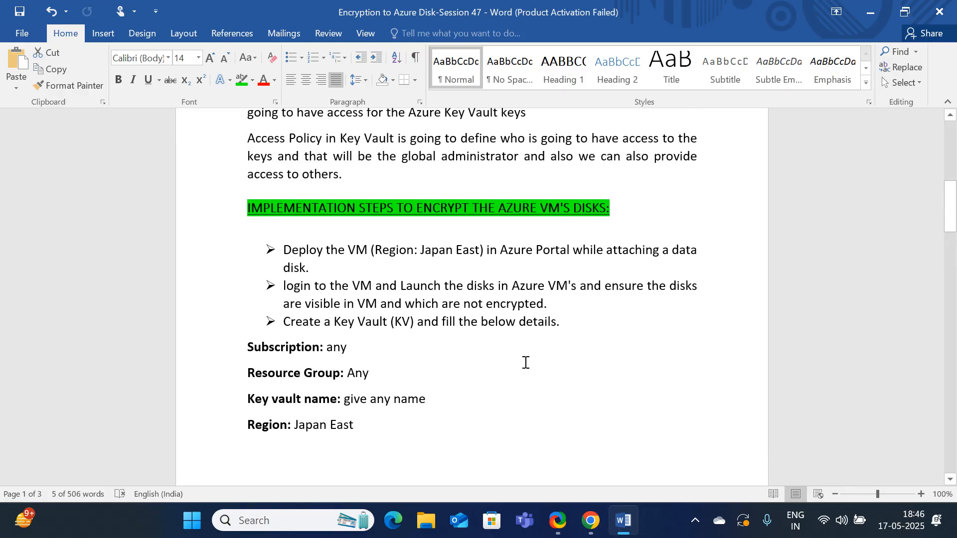
pyautogui.scroll(6, 526, 362)
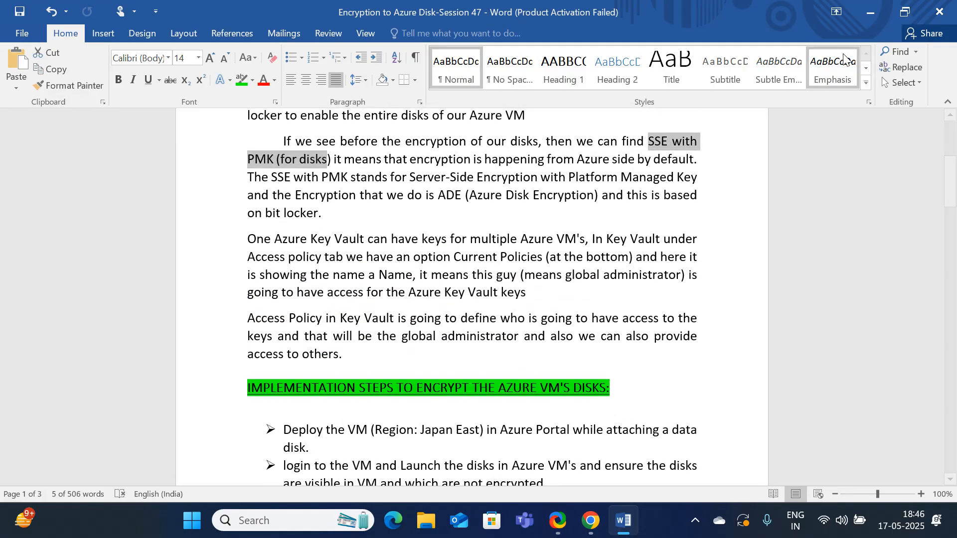
# Minimize the Word document, close the ShareX window and switch to the Azure portal in Chrome
pyautogui.click(869, 12)
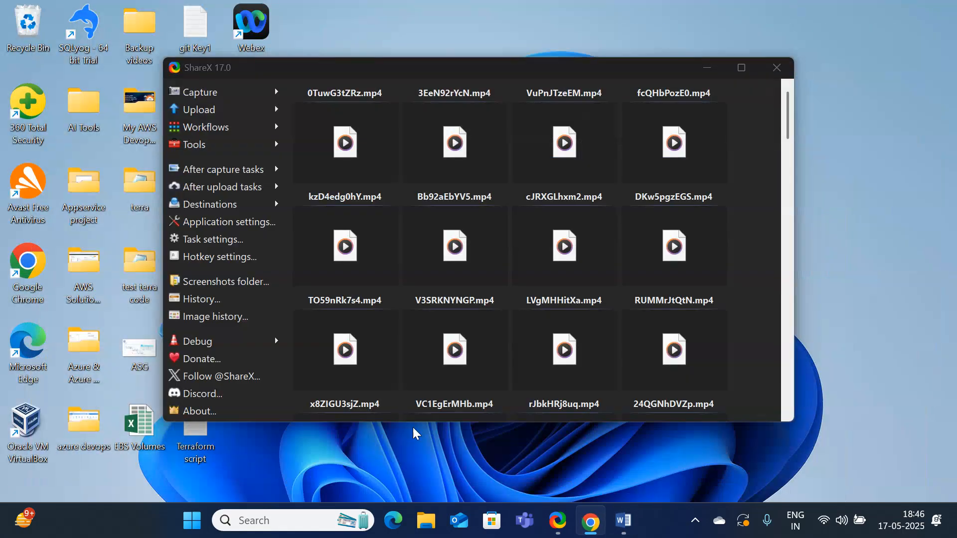
pyautogui.click(779, 70)
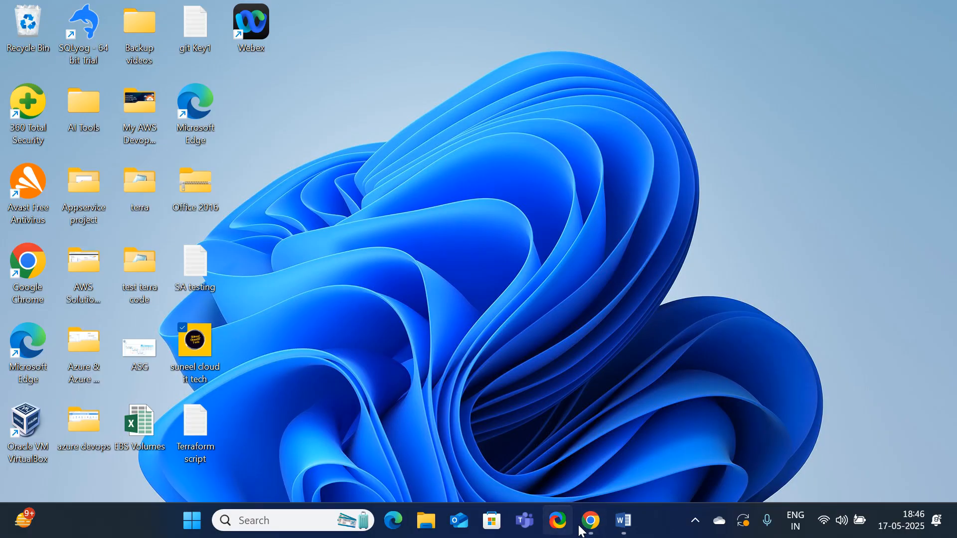
pyautogui.click(591, 520)
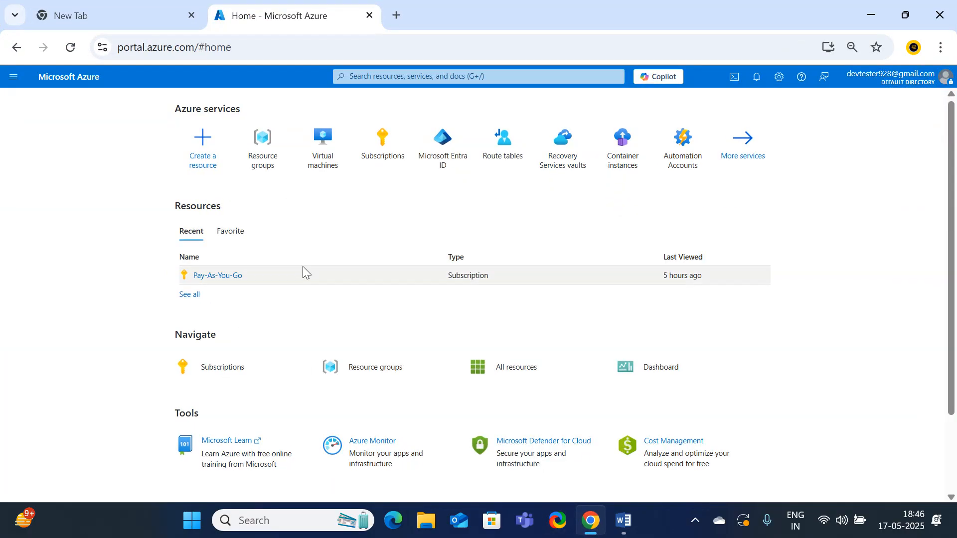
# Create a new resource group named rg1
pyautogui.click(255, 163)
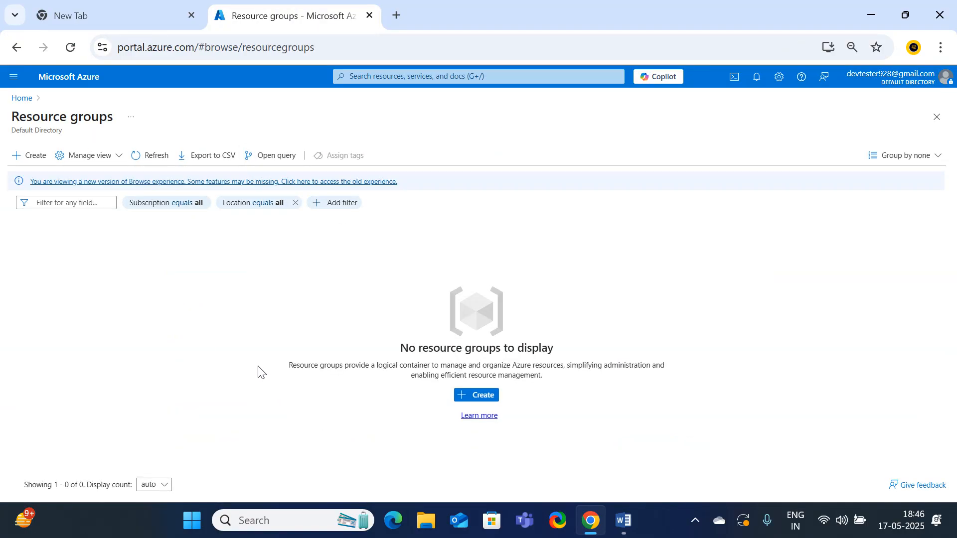
pyautogui.click(473, 399)
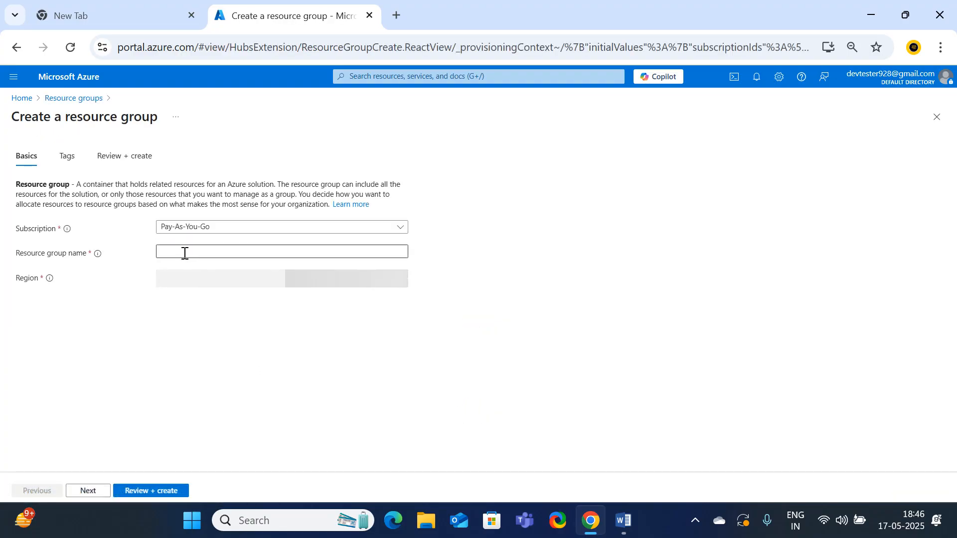
pyautogui.click(184, 253)
pyautogui.write('rg1')
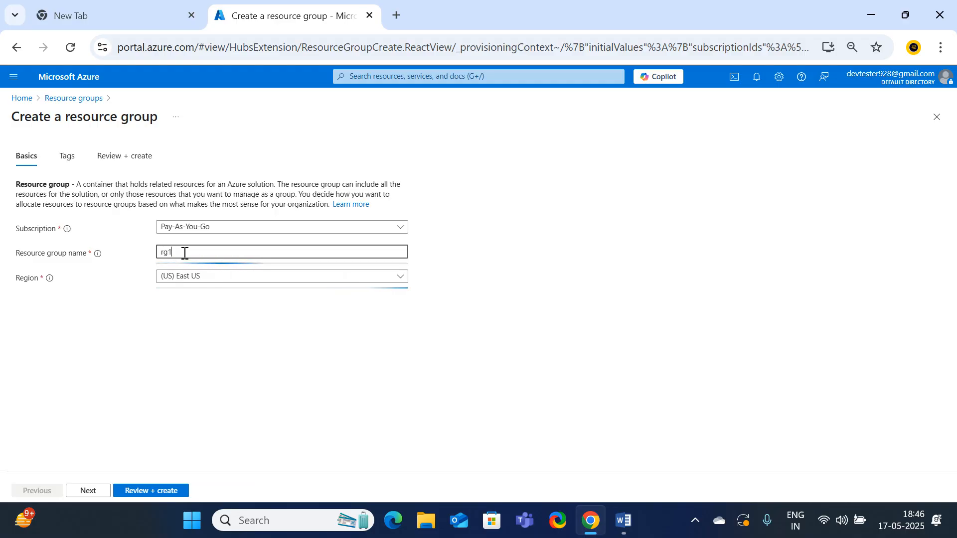
pyautogui.click(164, 494)
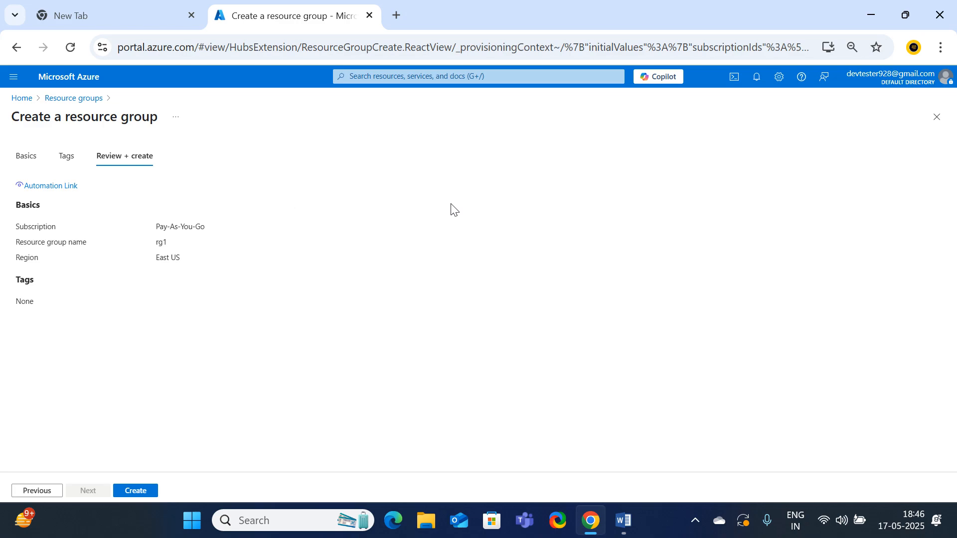
# Start creating an Azure virtual machine, assigning it to resource group rg1 and naming it vm1
pyautogui.click(20, 98)
pyautogui.click(326, 163)
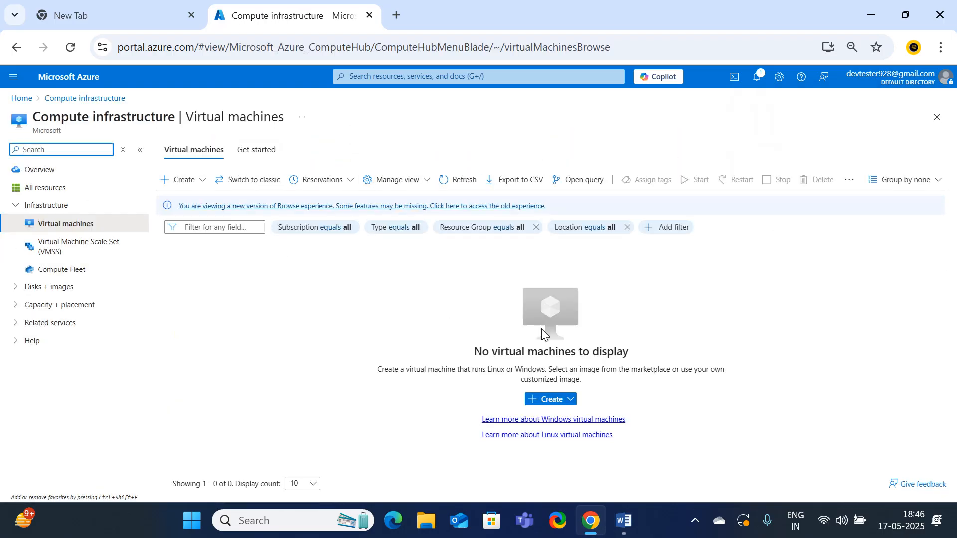
pyautogui.click(180, 180)
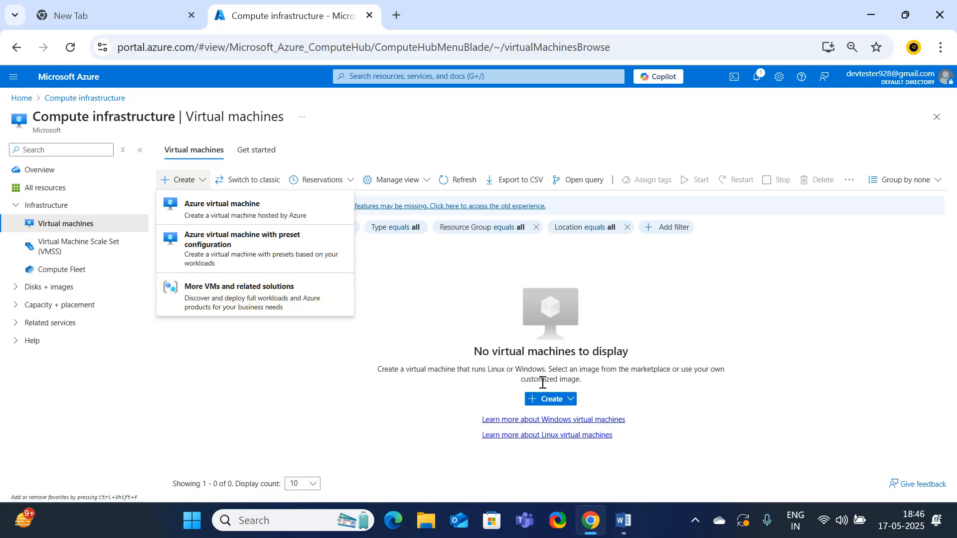
pyautogui.click(330, 216)
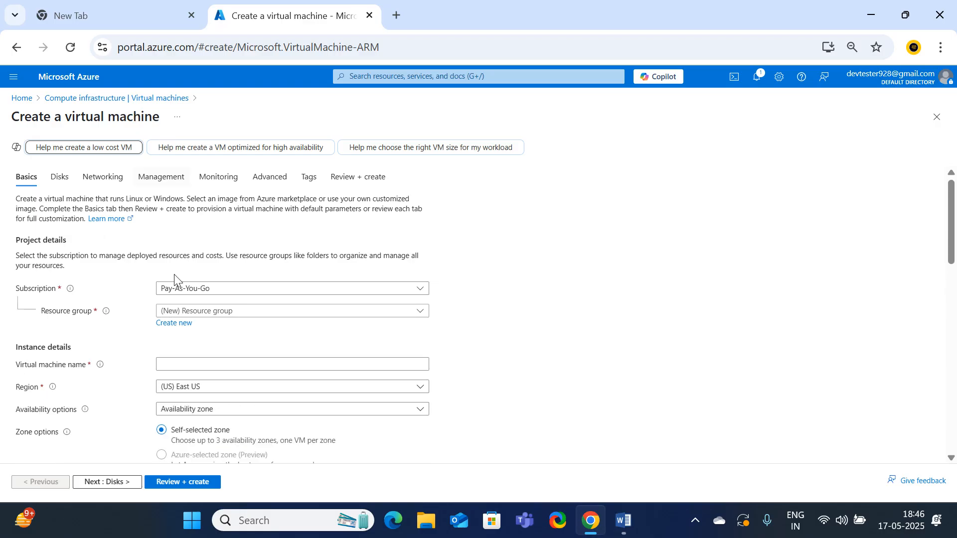
pyautogui.click(200, 312)
pyautogui.click(182, 346)
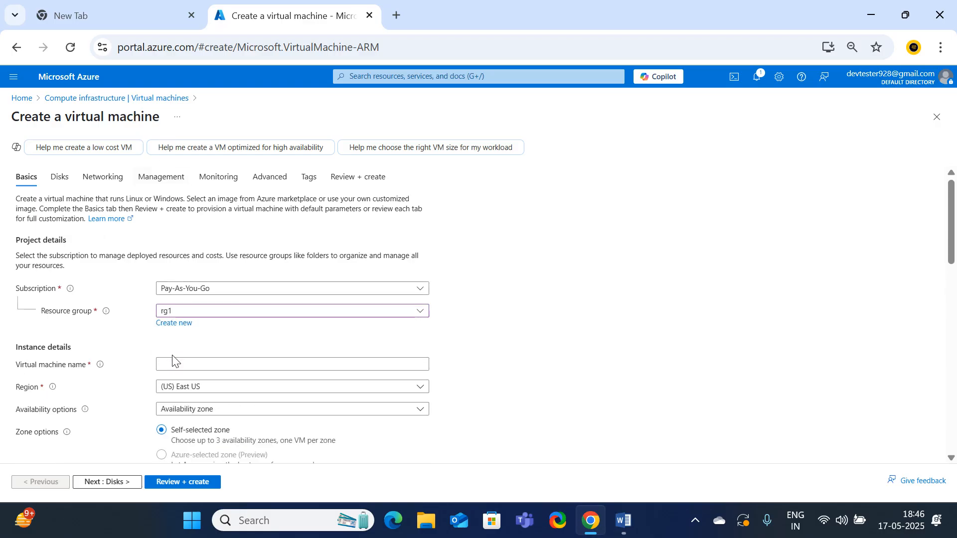
pyautogui.click(190, 365)
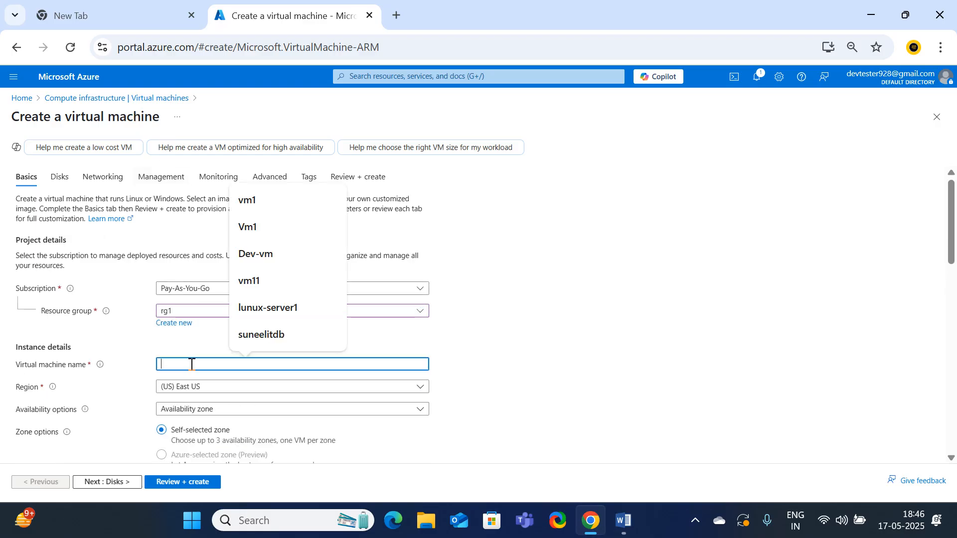
pyautogui.write('vm1')
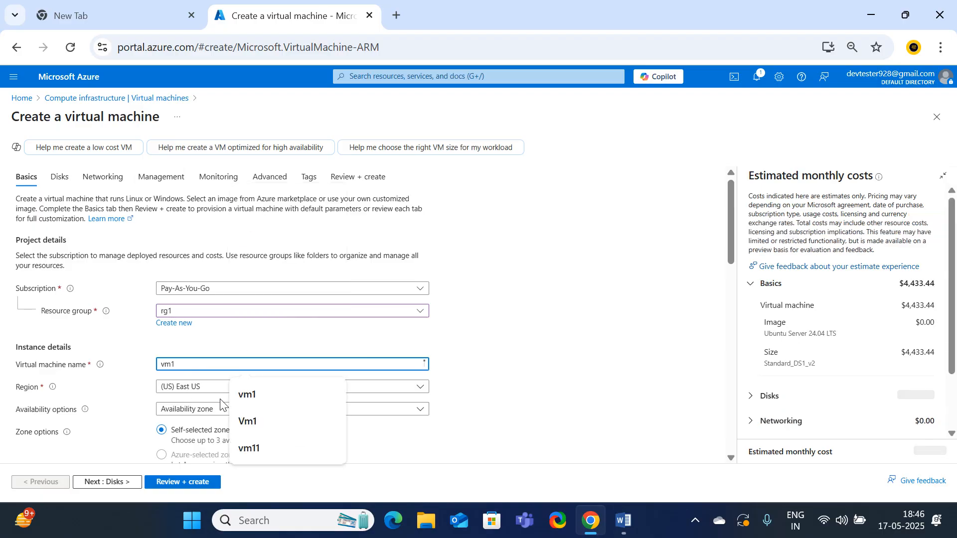
# Set the virtual machine's availability option to No infrastructure redundancy required
pyautogui.scroll(-3, 202, 382)
pyautogui.click(226, 262)
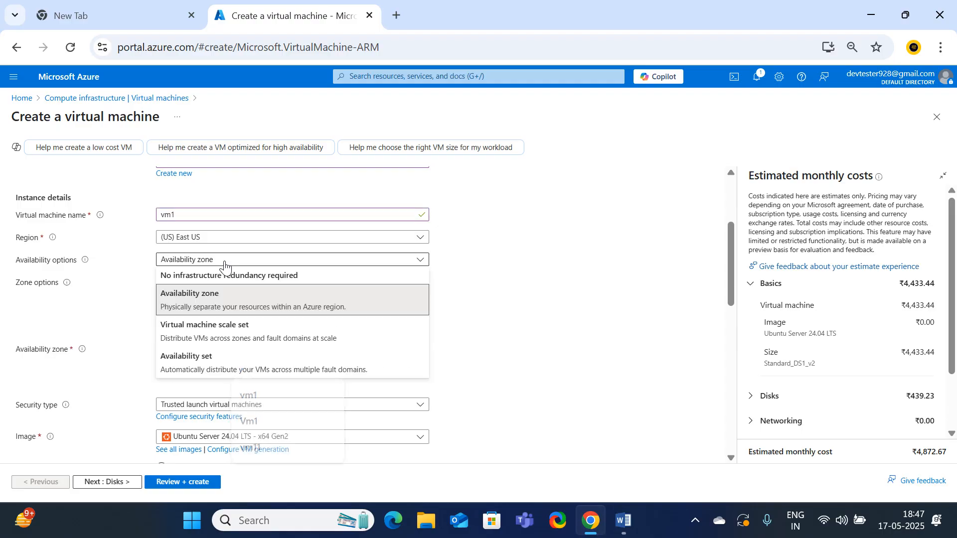
pyautogui.click(190, 275)
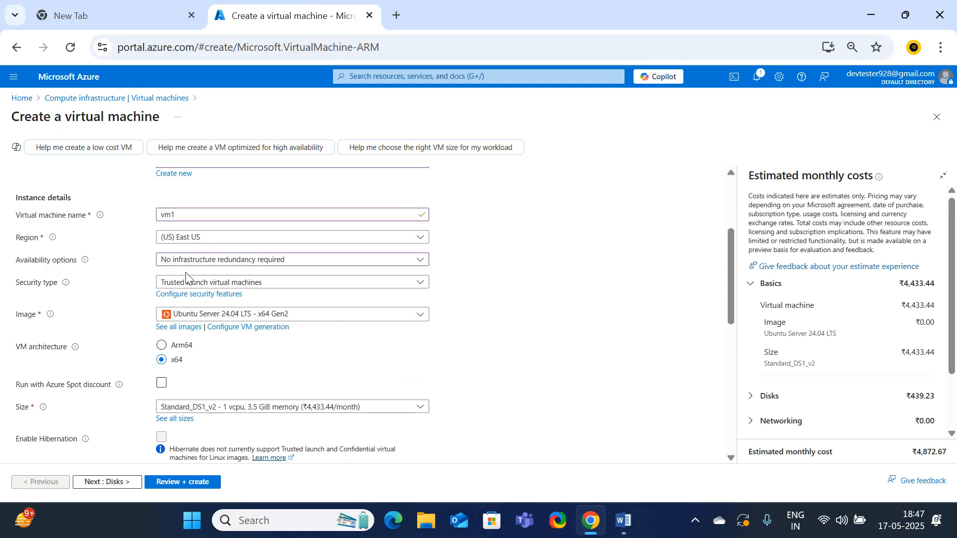
# Set the security type to Standard and choose the Windows Server 2019 Datacenter - x64 Gen2 image
pyautogui.click(249, 283)
pyautogui.click(196, 304)
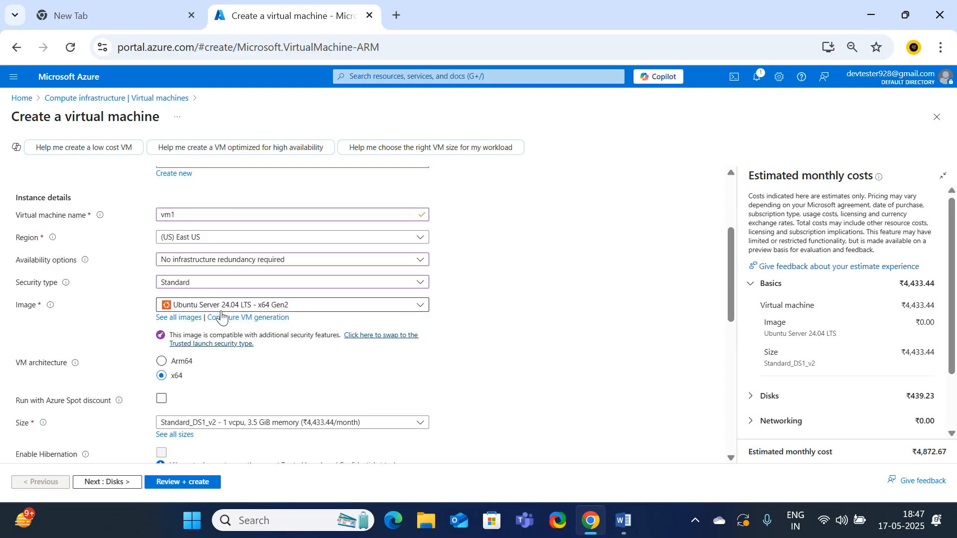
pyautogui.click(177, 305)
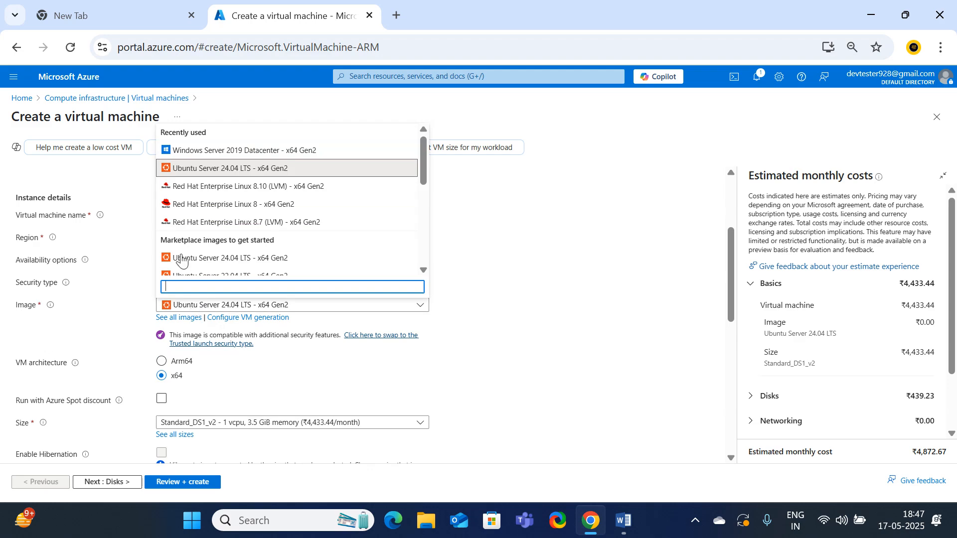
pyautogui.click(187, 150)
# Enter the administrator account's username for the virtual machine
pyautogui.scroll(-2, 271, 412)
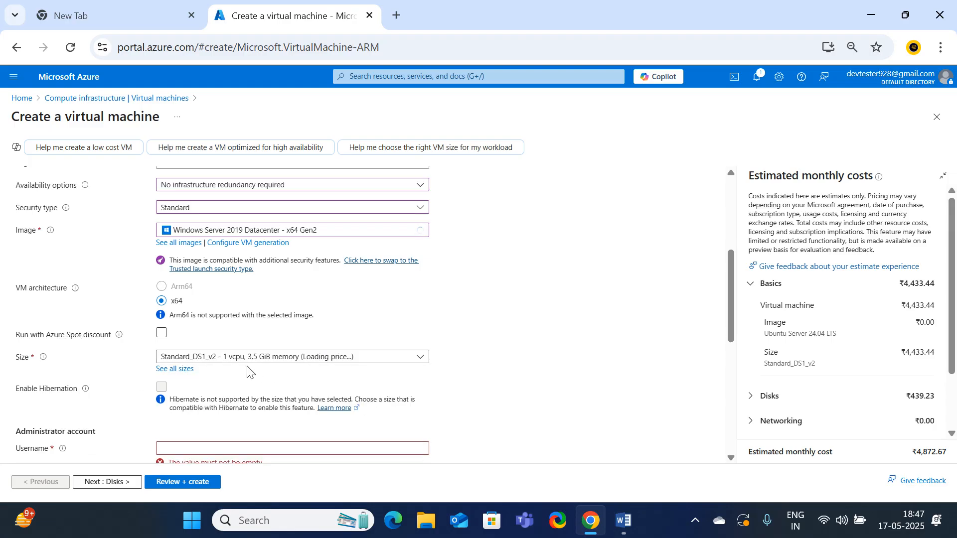
pyautogui.scroll(-2, 227, 373)
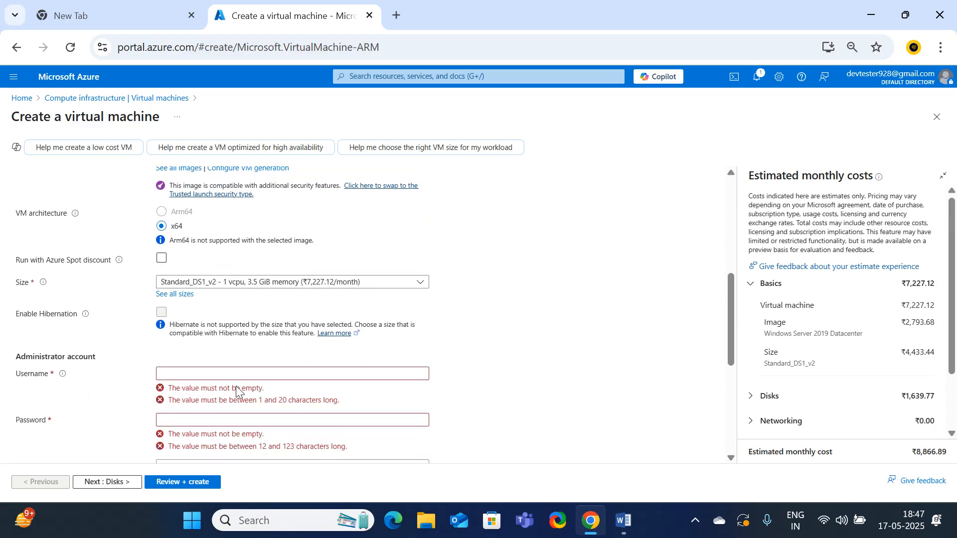
pyautogui.click(186, 373)
pyautogui.write('devtester928')
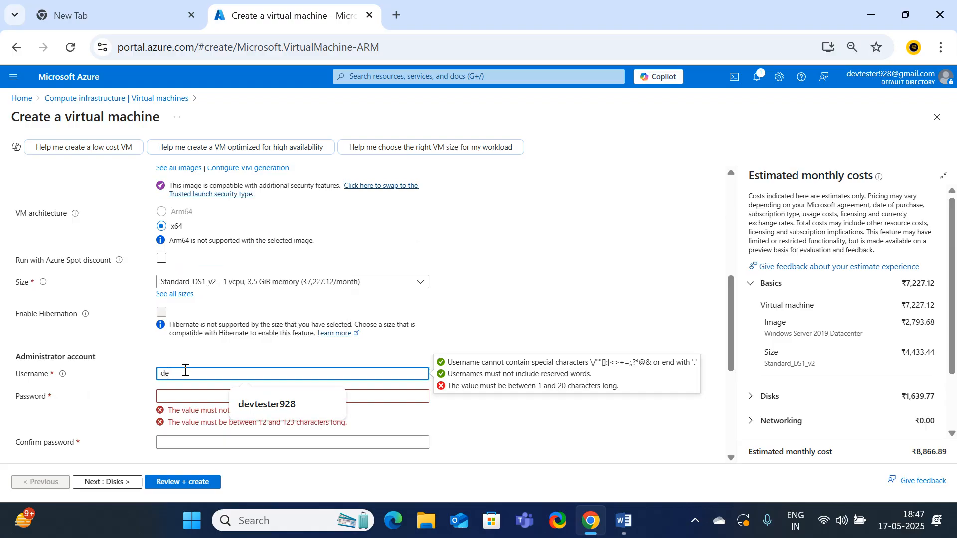
pyautogui.click(247, 405)
# Enter the administrator account password and repeat it in the confirmation field
pyautogui.click(188, 399)
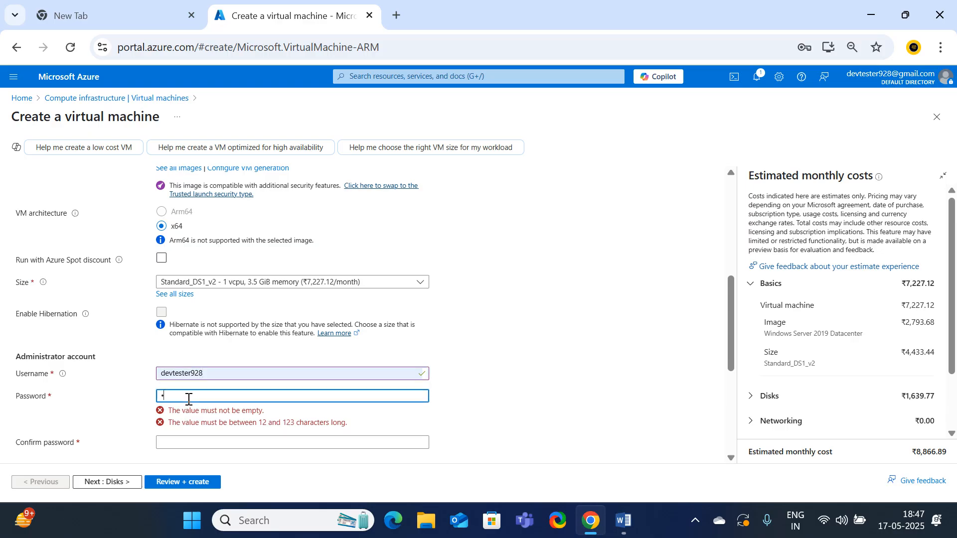
pyautogui.write('•')
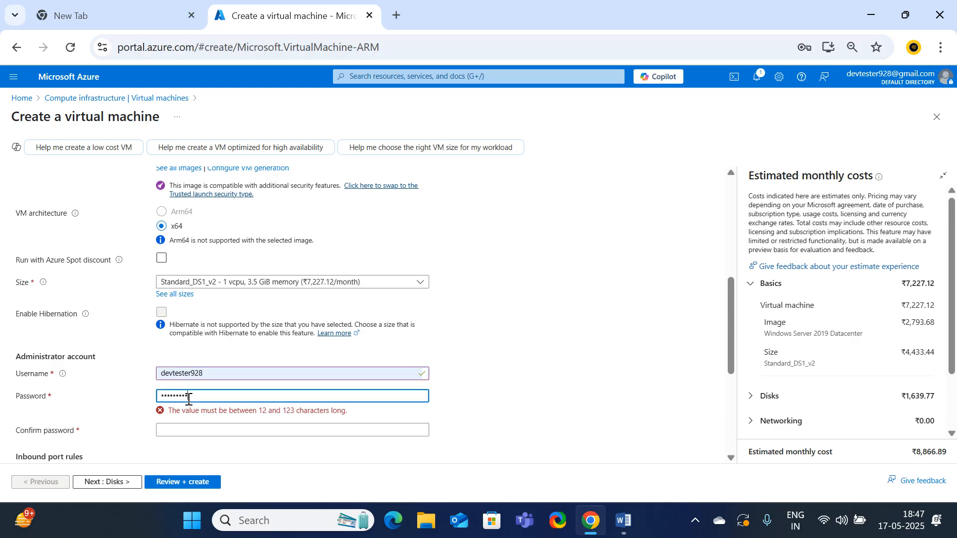
pyautogui.write('•')
pyautogui.press('Tab')
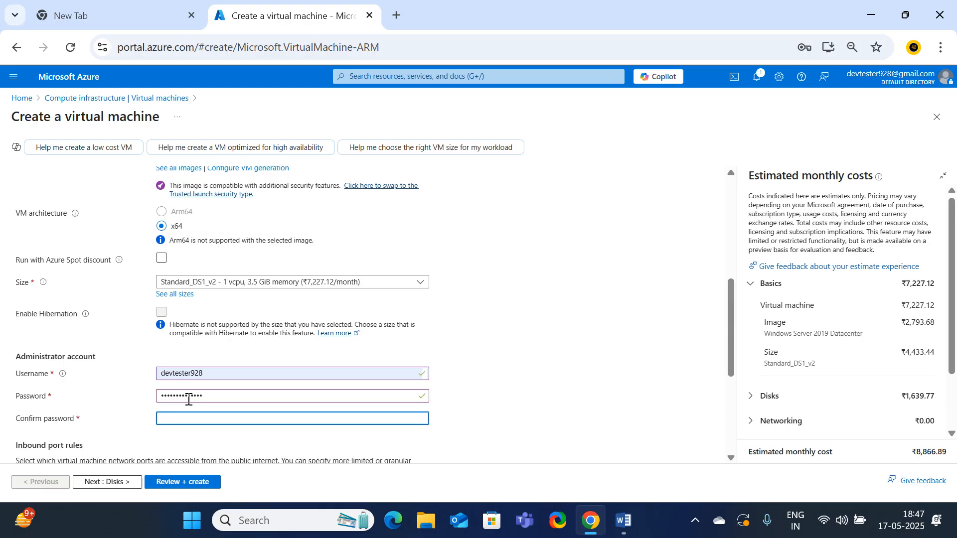
pyautogui.write('••••••••')
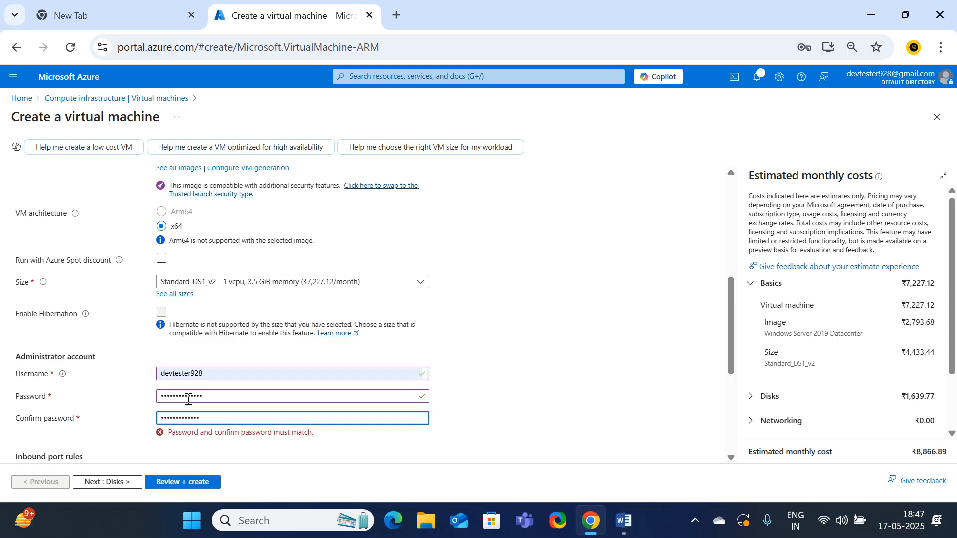
pyautogui.write('•')
# Add HTTP (80) and HTTPS (443) to the allowed public inbound ports alongside RDP (3389)
pyautogui.scroll(-3, 189, 399)
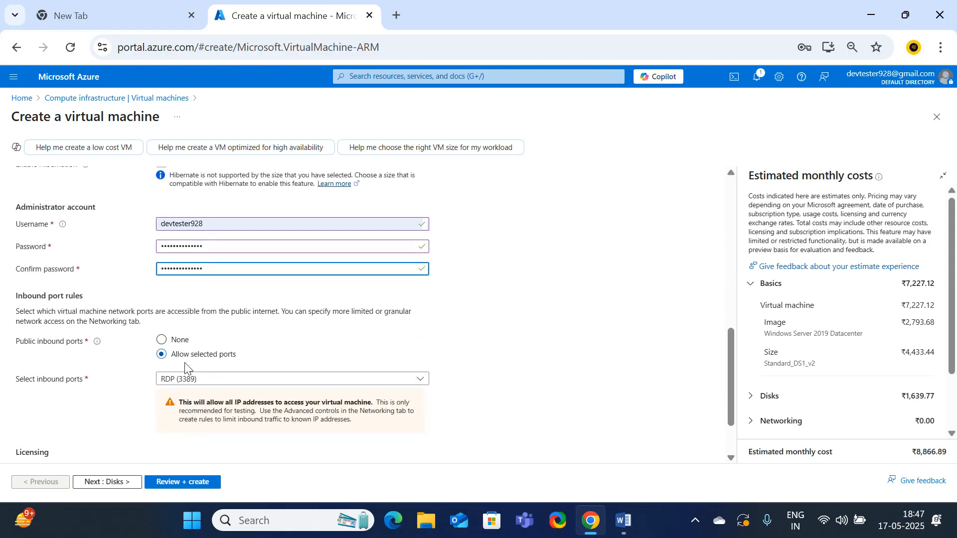
pyautogui.click(182, 379)
pyautogui.click(166, 395)
pyautogui.click(166, 413)
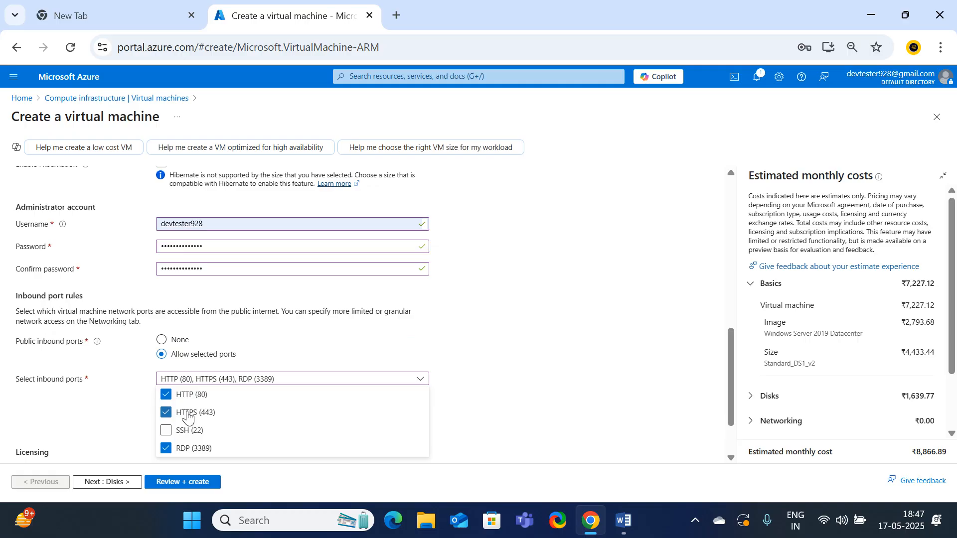
pyautogui.click(507, 371)
pyautogui.scroll(-2, 296, 406)
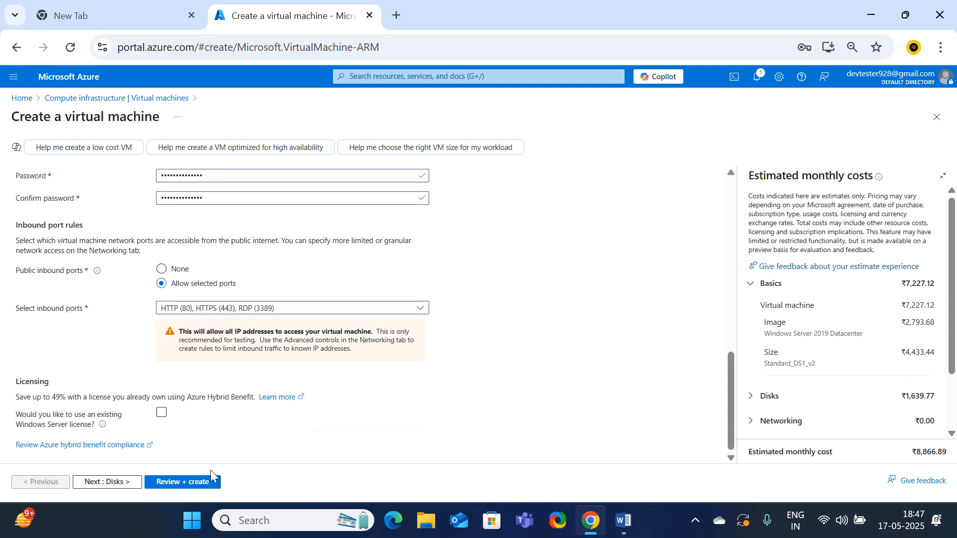
# Start a new data disk for the virtual machine, naming it disk2 with source type None (empty disk)
pyautogui.click(103, 481)
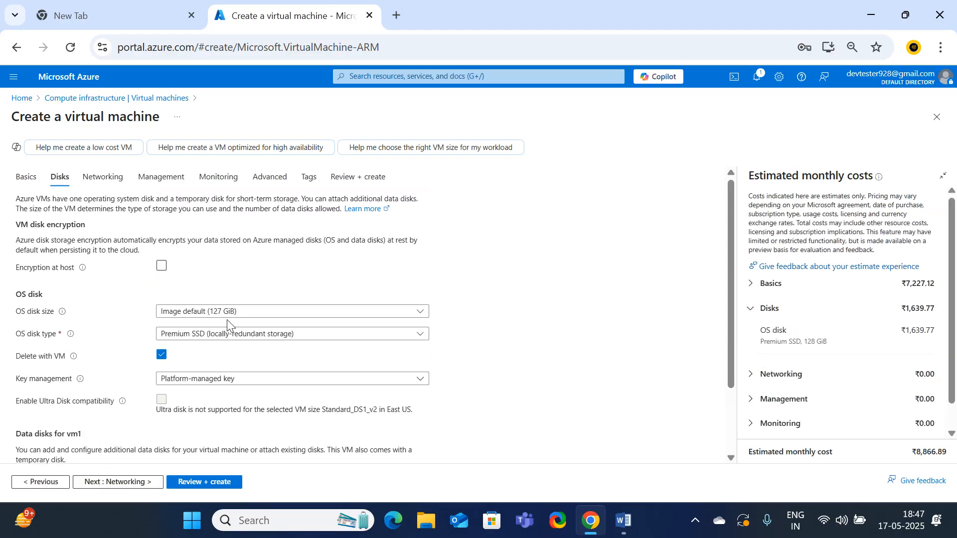
pyautogui.scroll(-2, 229, 334)
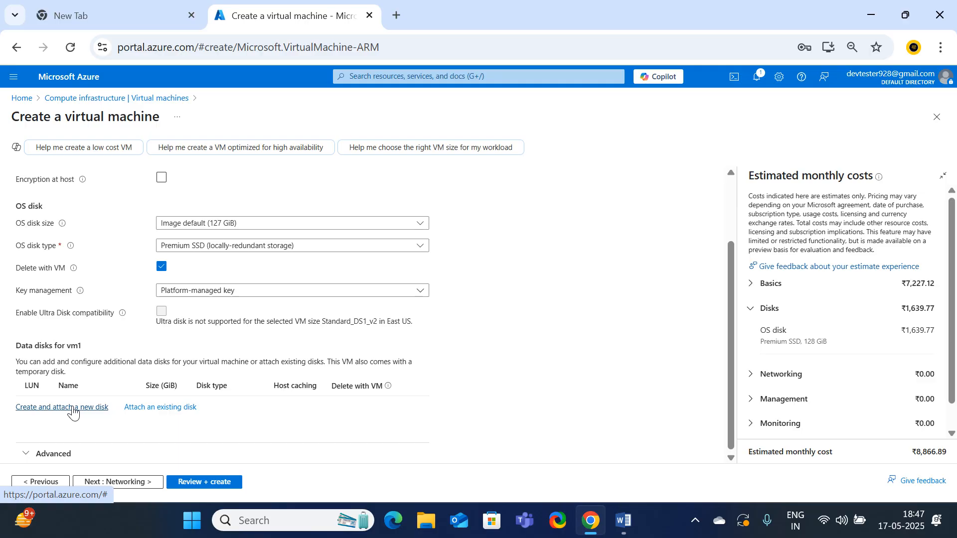
pyautogui.click(73, 413)
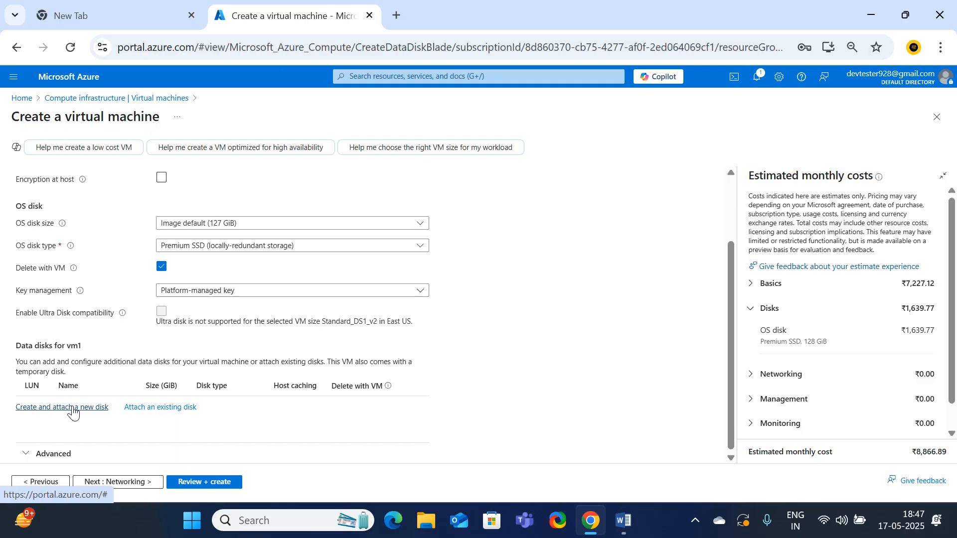
pyautogui.click(181, 189)
pyautogui.doubleClick(181, 189)
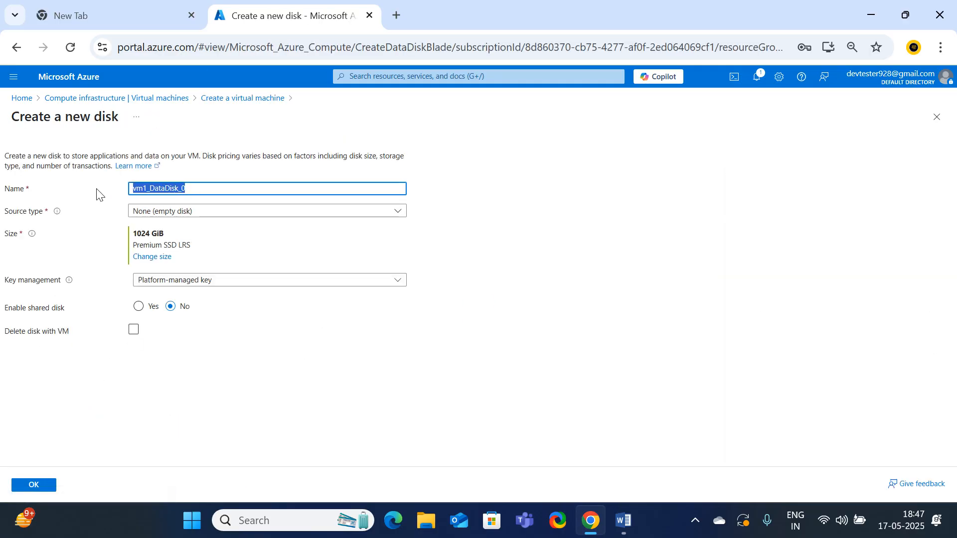
pyautogui.write('disk2')
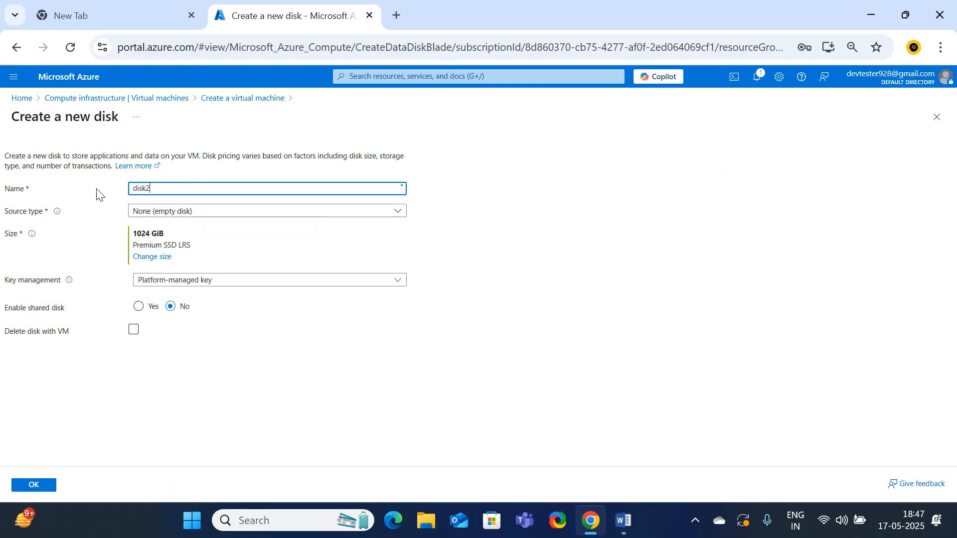
pyautogui.click(152, 216)
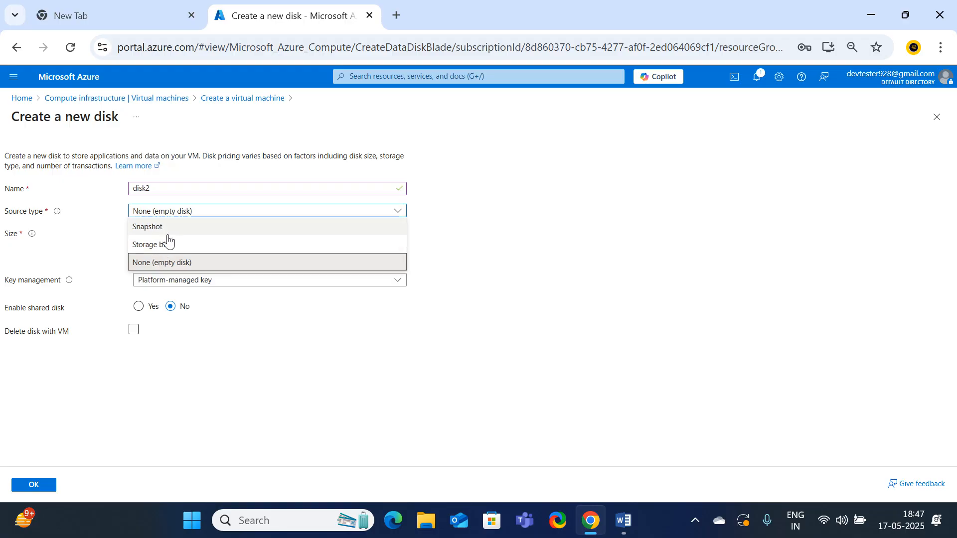
pyautogui.click(152, 268)
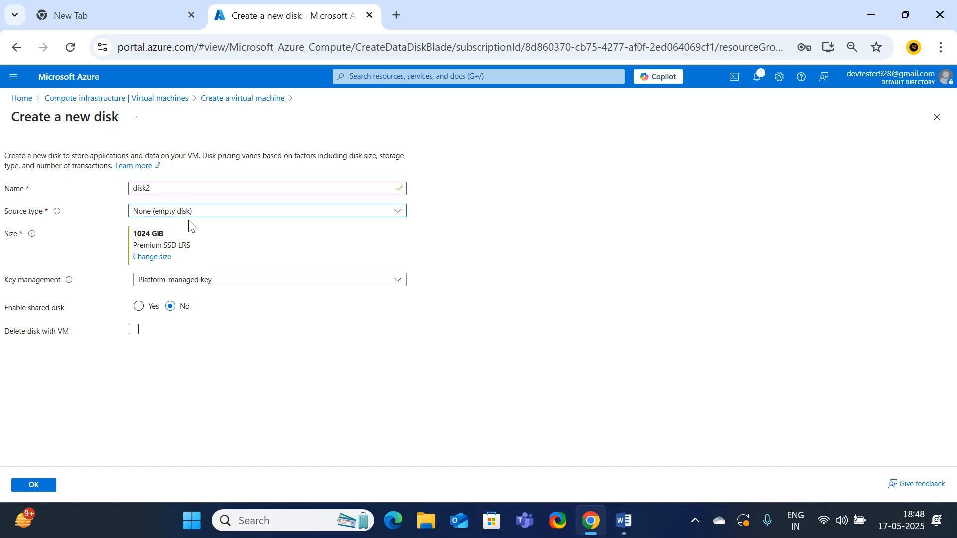
# Set the data disk's size to 4 GiB (P1) Premium SSD and its key management to Platform-managed key
pyautogui.click(165, 257)
pyautogui.click(35, 236)
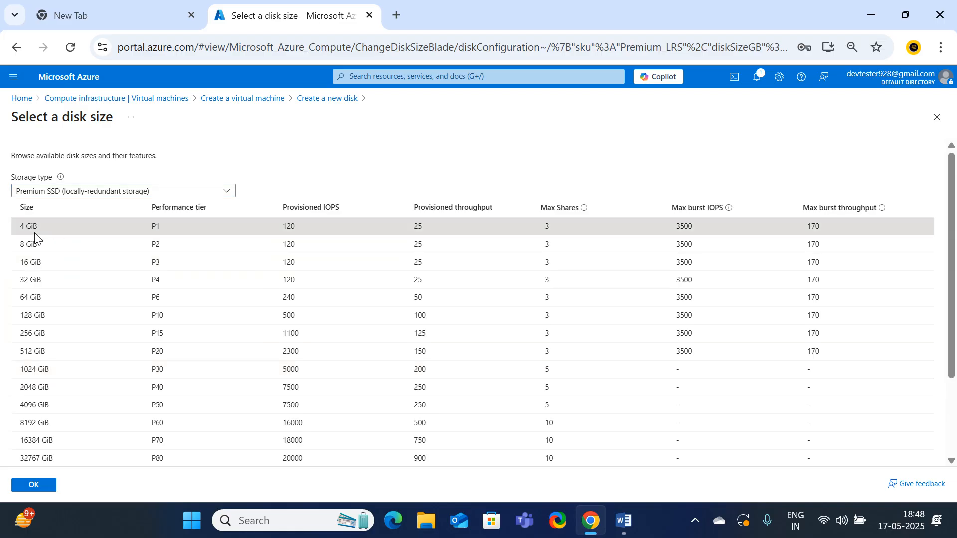
pyautogui.click(33, 485)
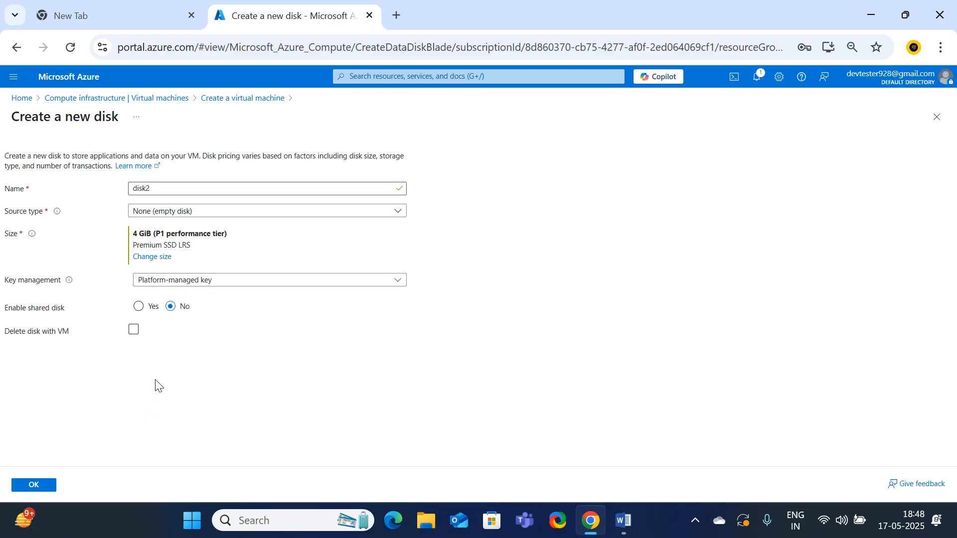
pyautogui.click(233, 282)
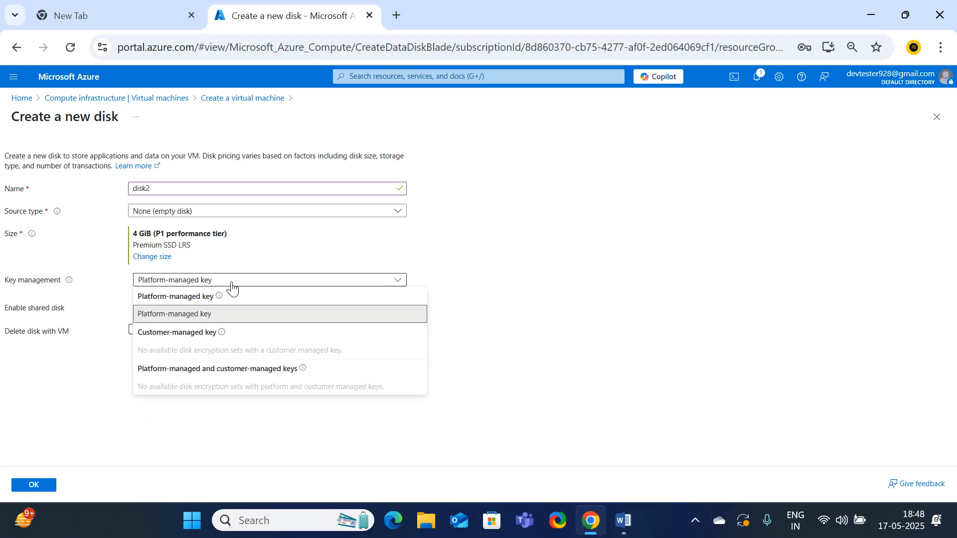
pyautogui.click(176, 322)
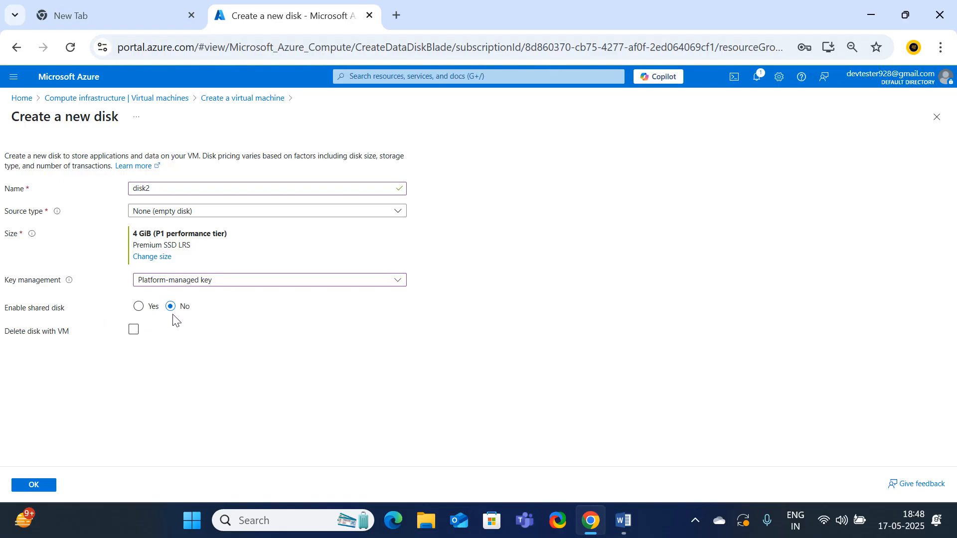
pyautogui.click(138, 307)
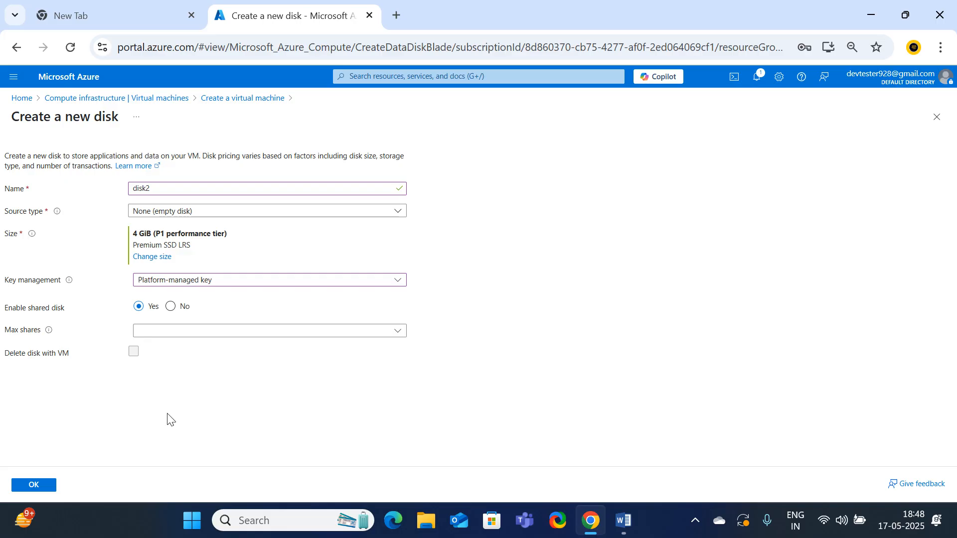
pyautogui.click(166, 332)
pyautogui.click(154, 366)
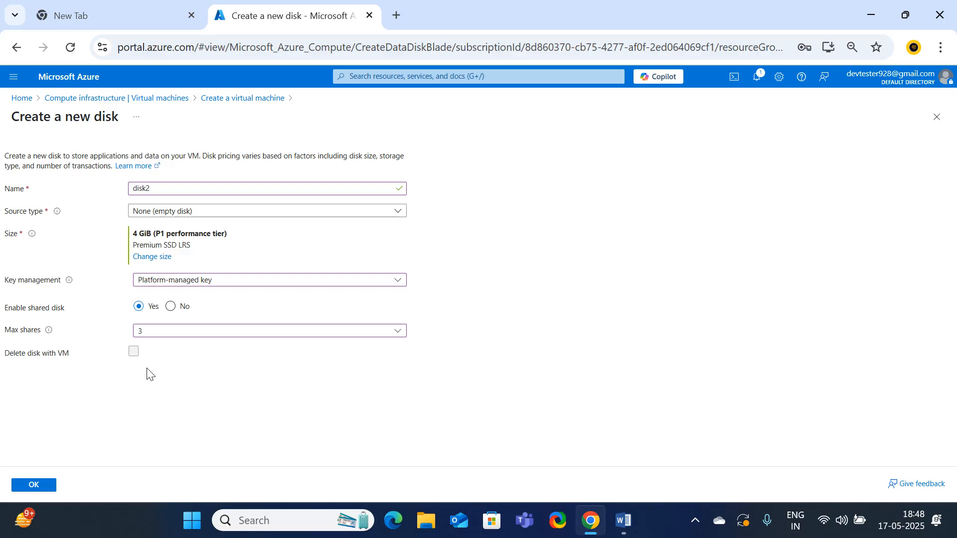
pyautogui.click(169, 308)
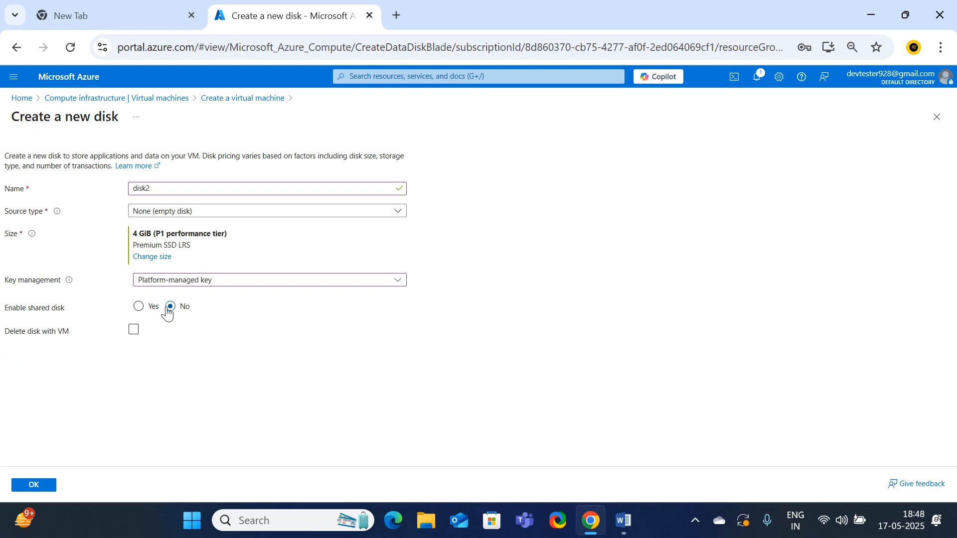
pyautogui.click(134, 330)
pyautogui.click(135, 330)
# Attach the configured data disk to the virtual machine and submit the machine's deployment after validation
pyautogui.click(35, 487)
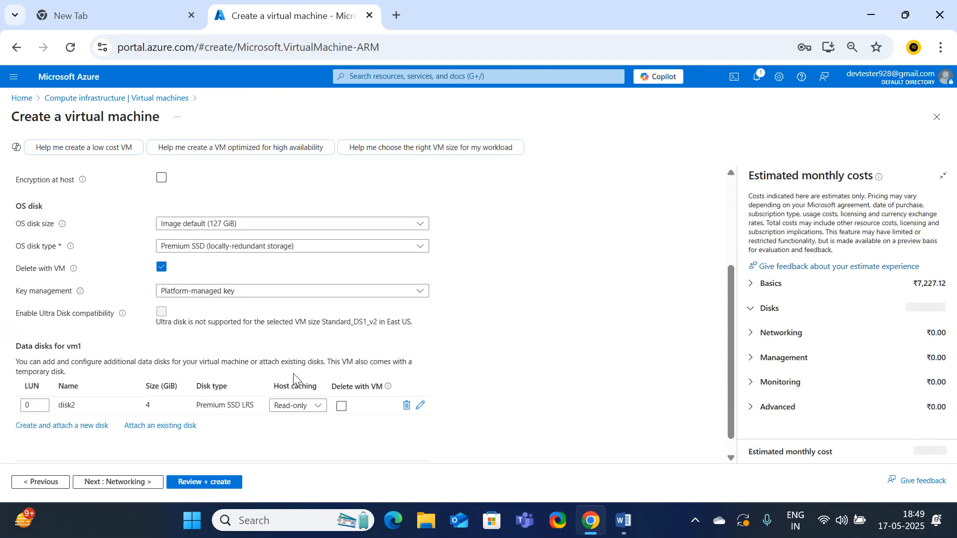
pyautogui.click(206, 481)
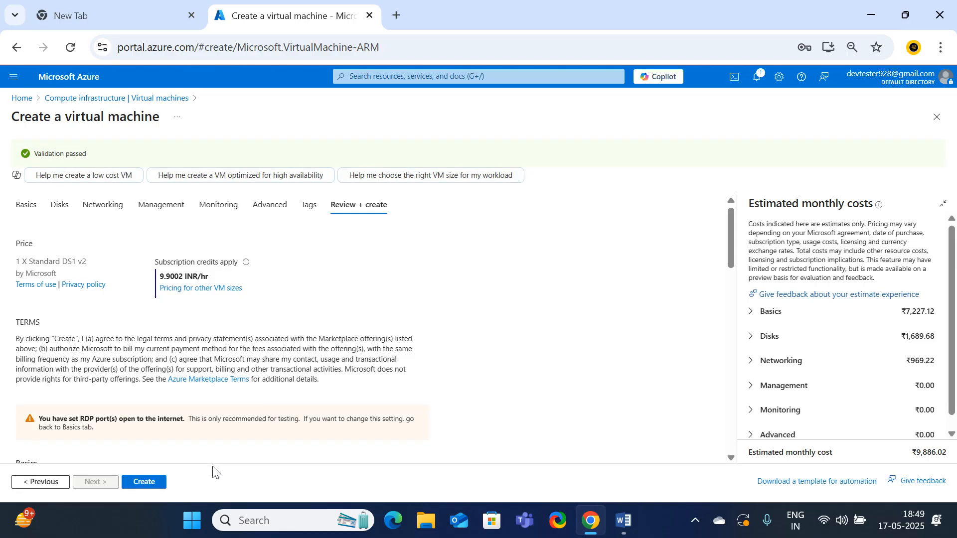
pyautogui.click(147, 482)
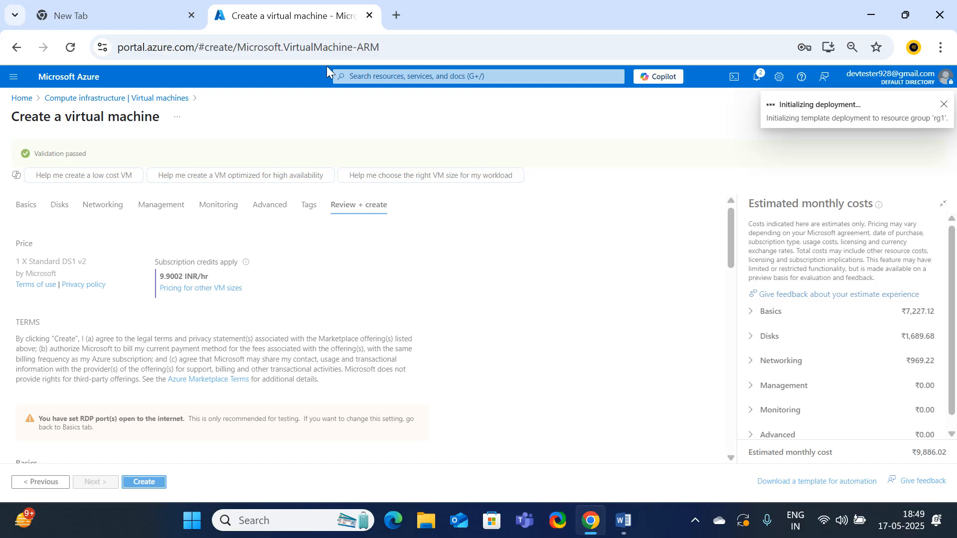
# Open the Key vaults service in a duplicate browser tab of the Azure portal
pyautogui.rightClick(268, 16)
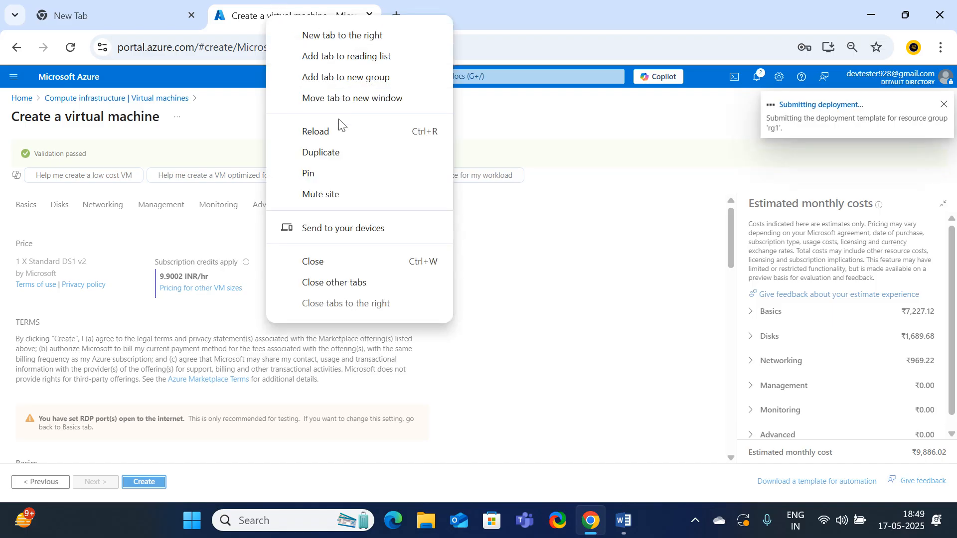
pyautogui.click(321, 158)
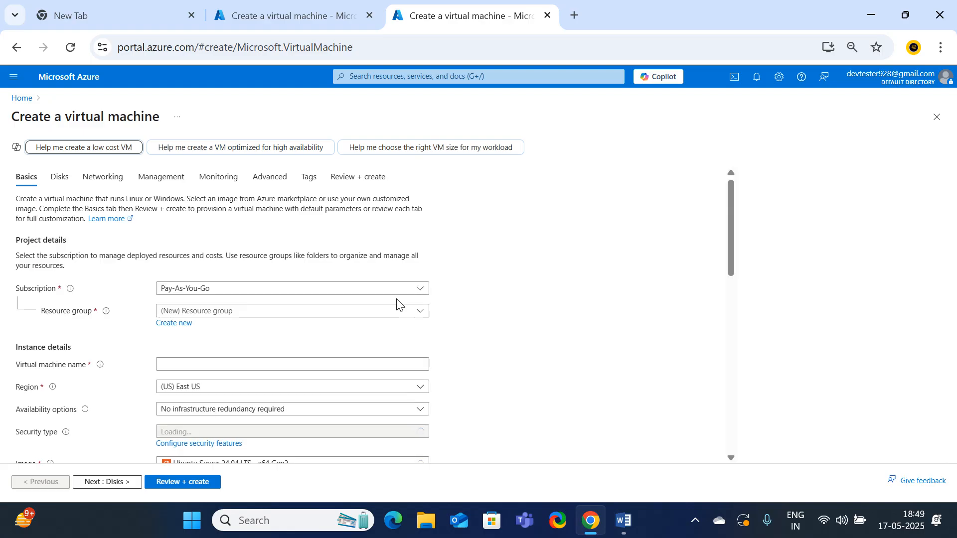
pyautogui.click(13, 98)
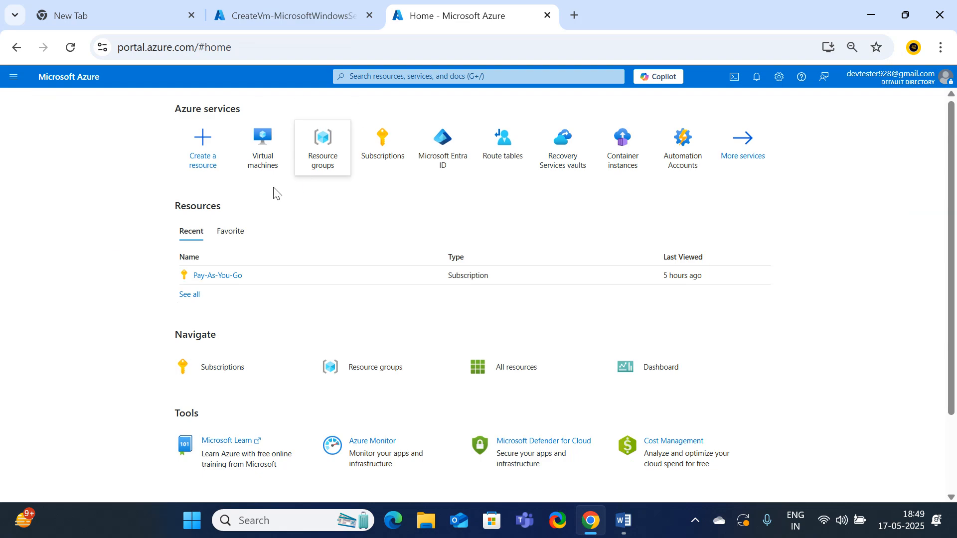
pyautogui.click(373, 76)
pyautogui.write('key')
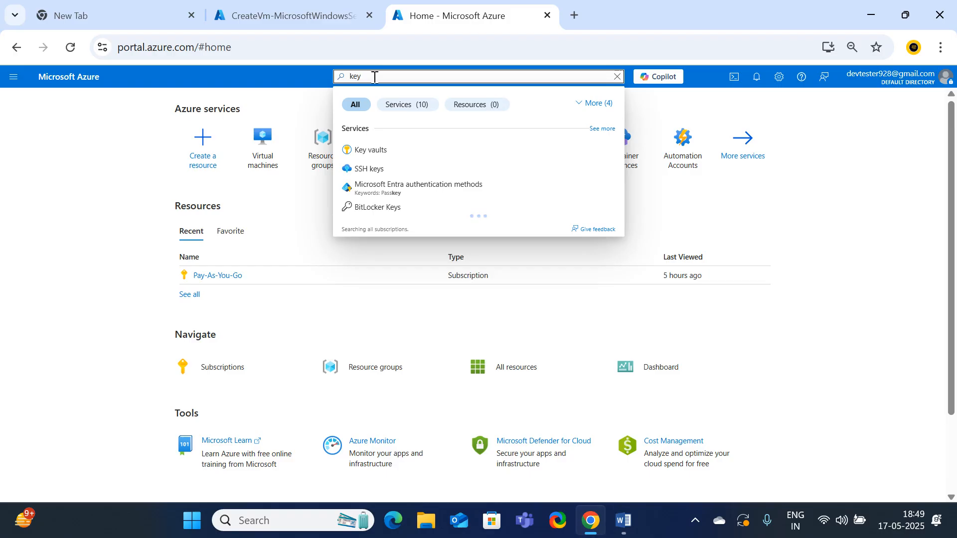
pyautogui.click(383, 152)
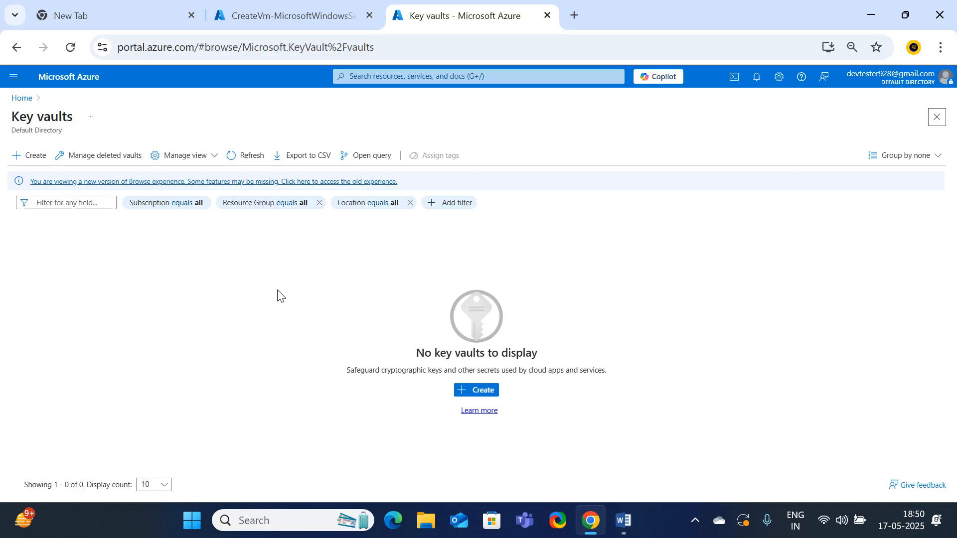
# Start creating a key vault and assign it to the resource group rg1
pyautogui.click(473, 391)
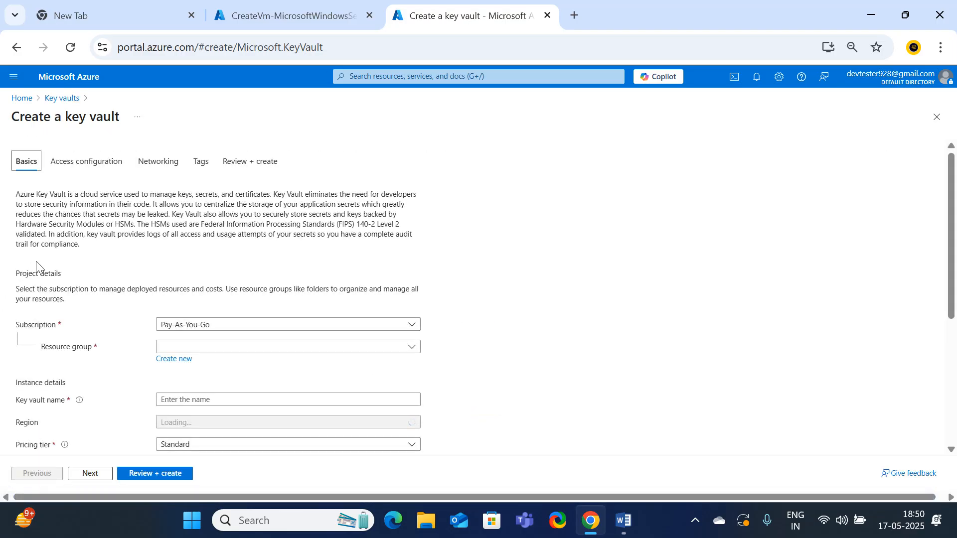
pyautogui.scroll(-2, 121, 330)
pyautogui.click(224, 273)
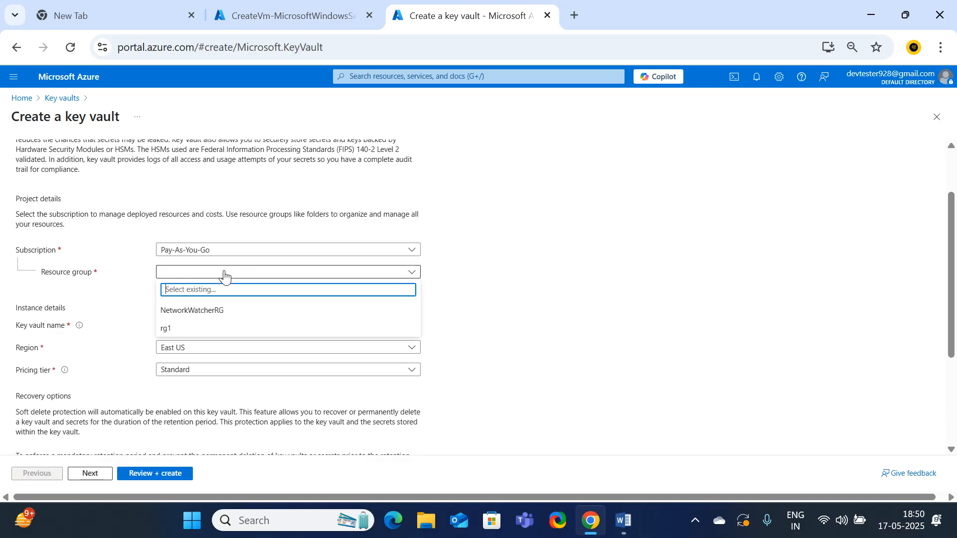
pyautogui.click(167, 329)
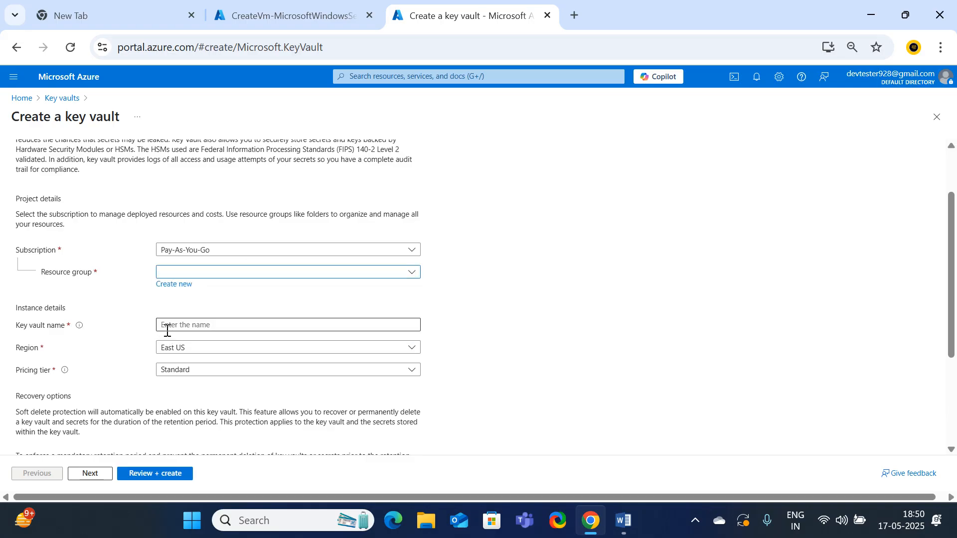
# Name the key vault kv112233449
pyautogui.click(213, 326)
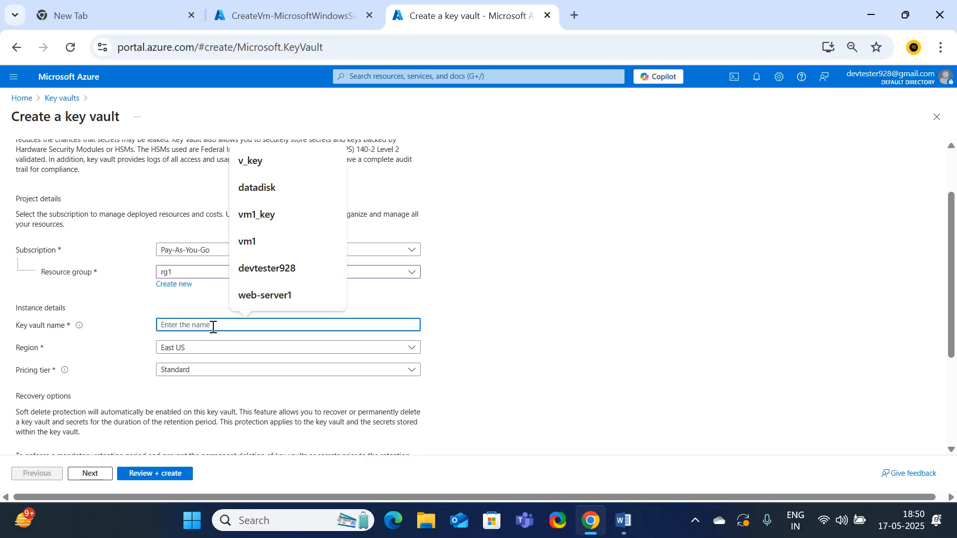
pyautogui.write('kv112233')
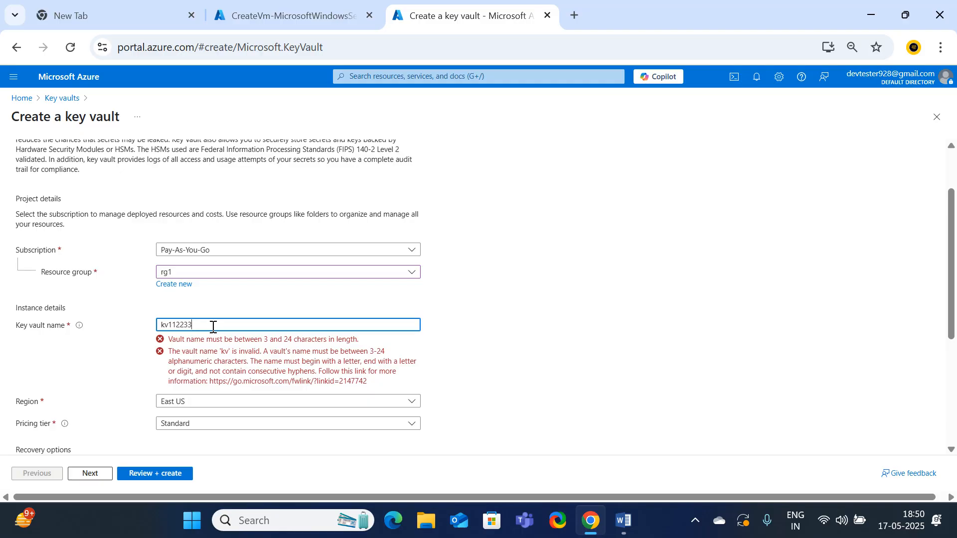
pyautogui.click(512, 341)
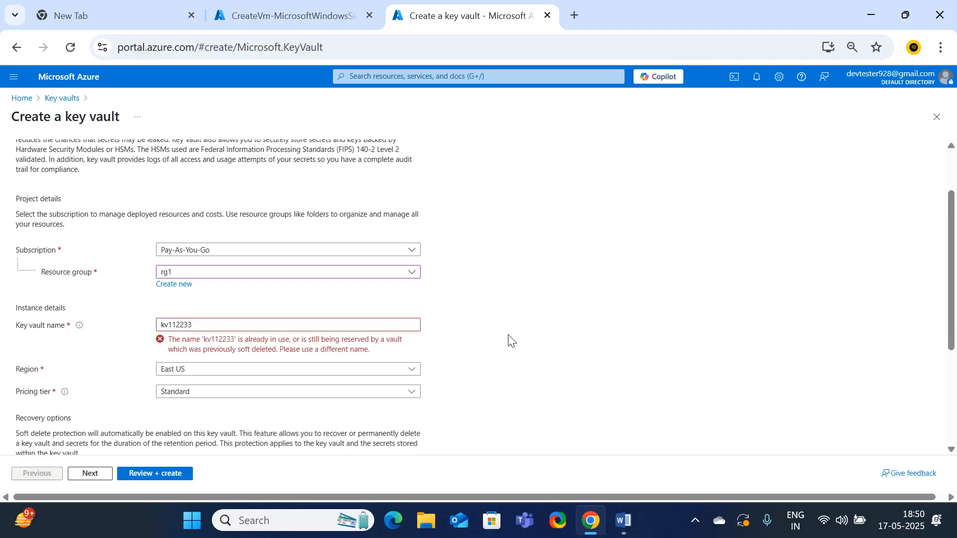
pyautogui.click(215, 325)
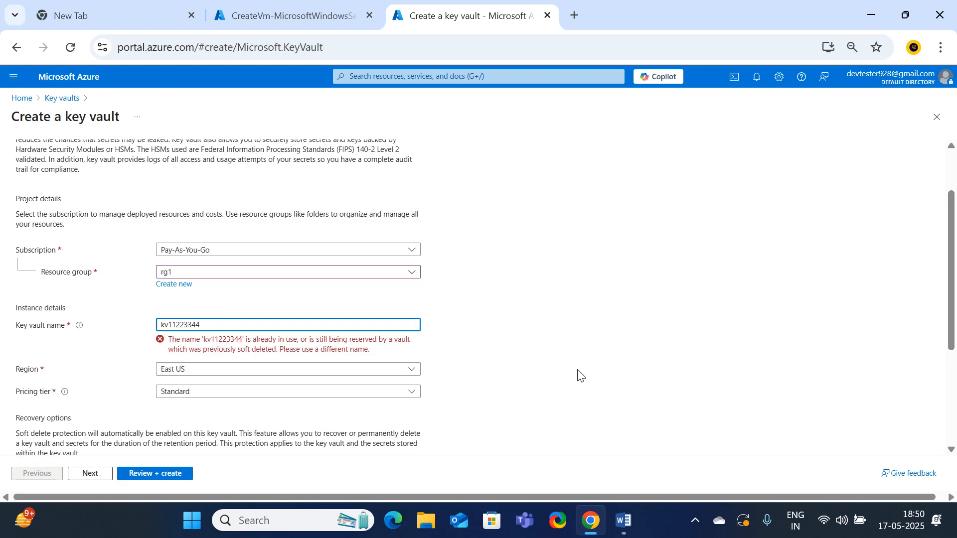
pyautogui.write('449')
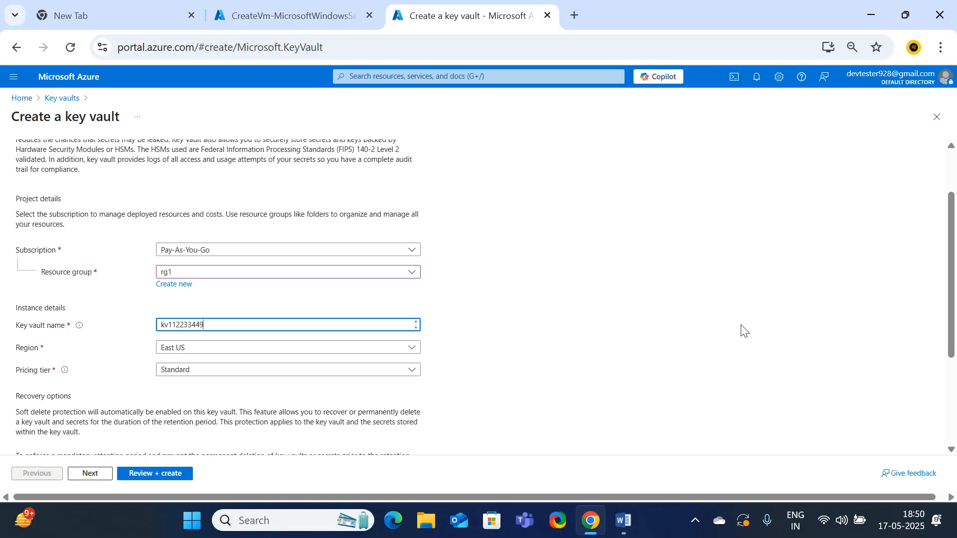
pyautogui.click(576, 349)
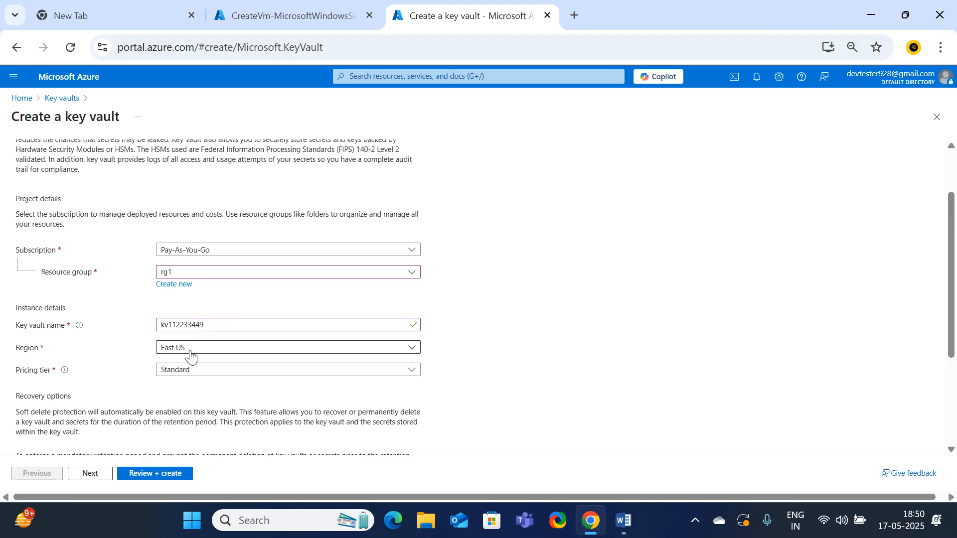
# Choose the Standard pricing tier for the key vault and set its permission model to Vault access policy
pyautogui.click(162, 373)
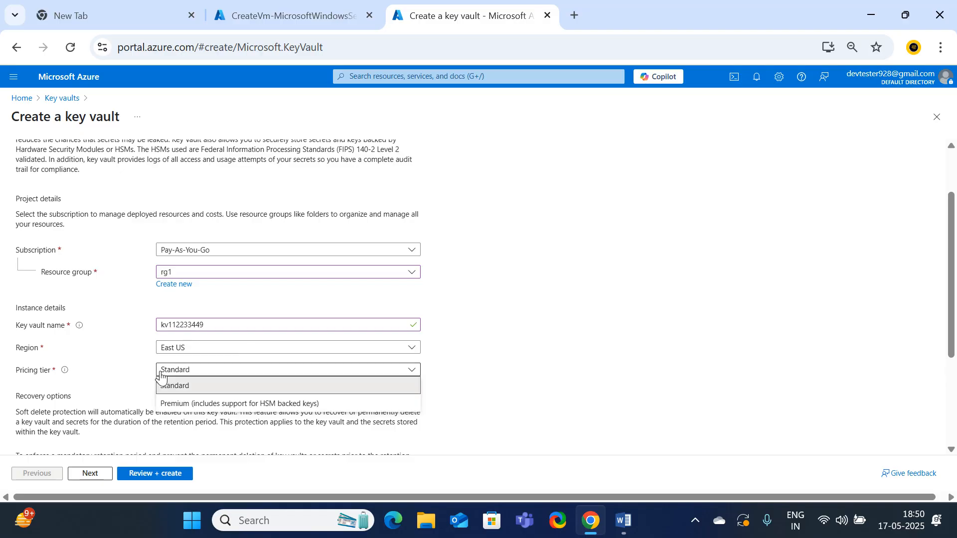
pyautogui.click(166, 385)
pyautogui.scroll(-3, 220, 362)
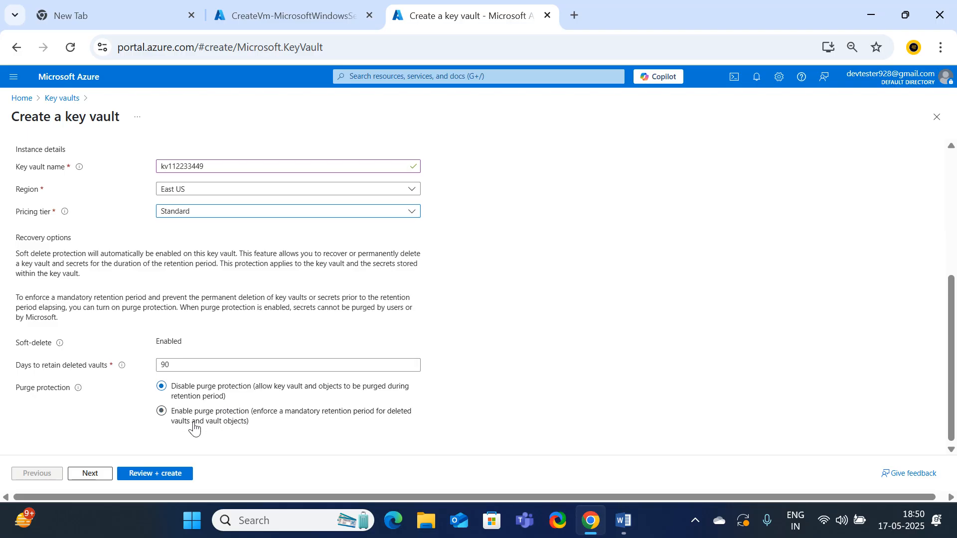
pyautogui.click(93, 477)
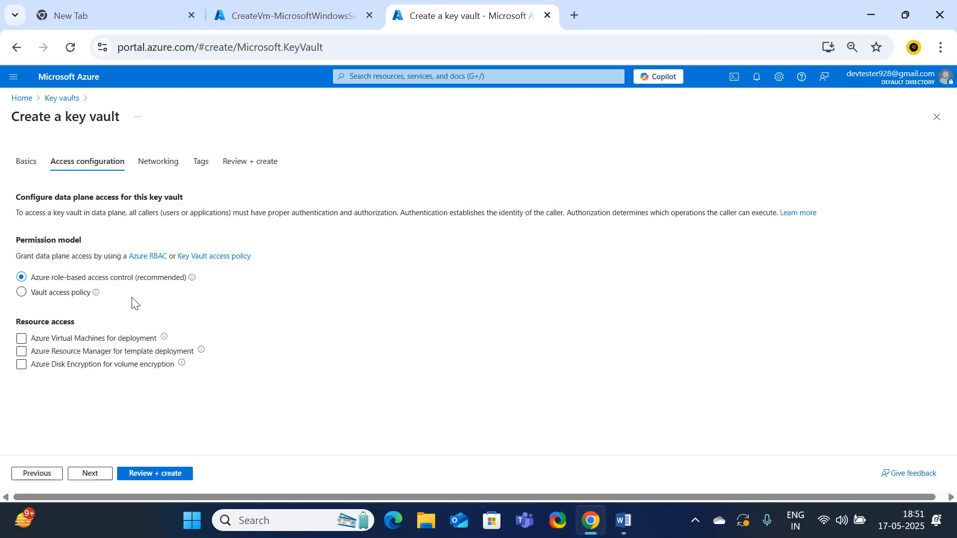
pyautogui.click(42, 294)
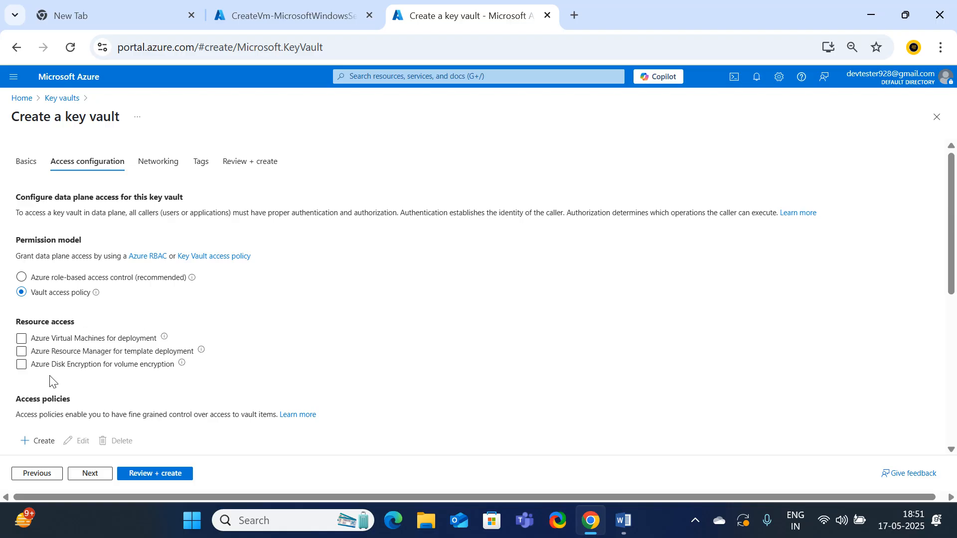
# Allow the key vault to be accessed by Azure Disk Encryption for volume encryption
pyautogui.scroll(-3, 75, 323)
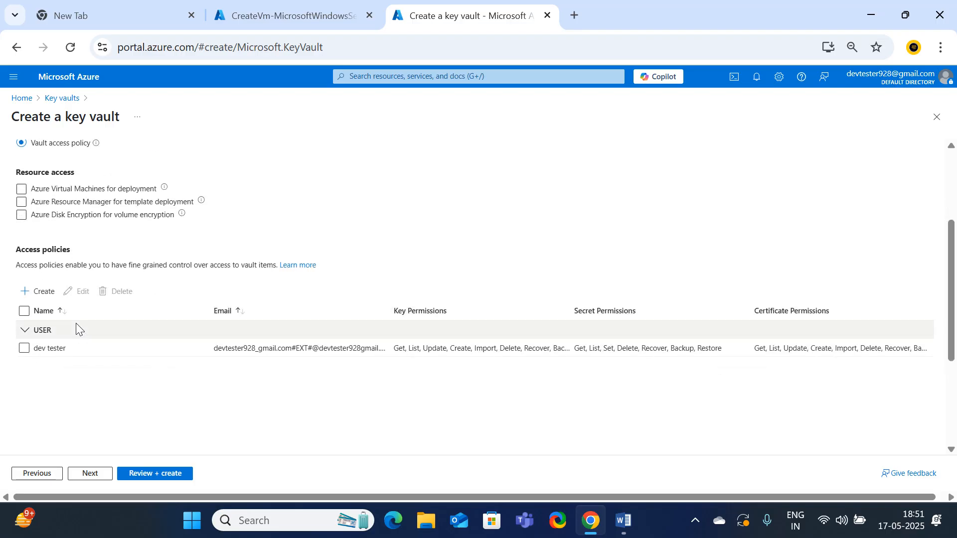
pyautogui.click(21, 216)
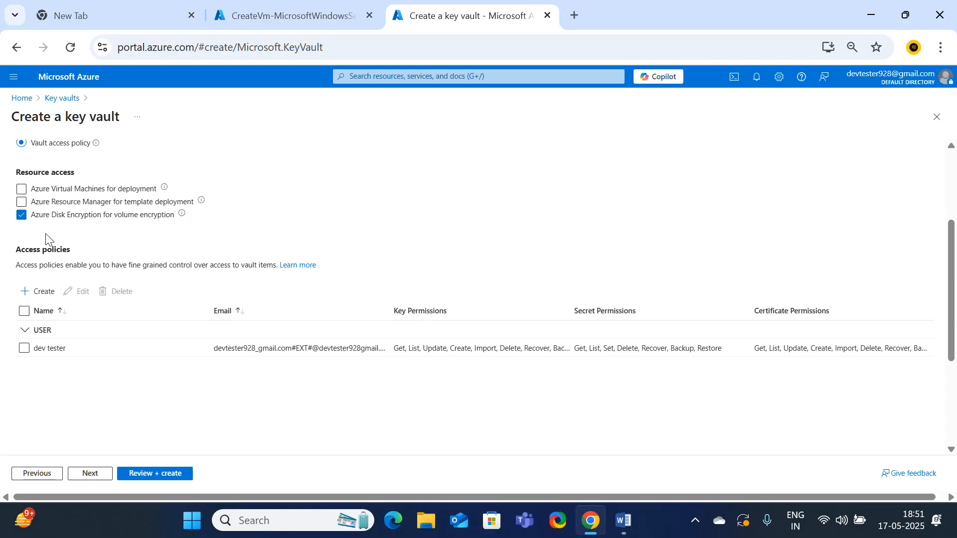
pyautogui.scroll(3, 48, 237)
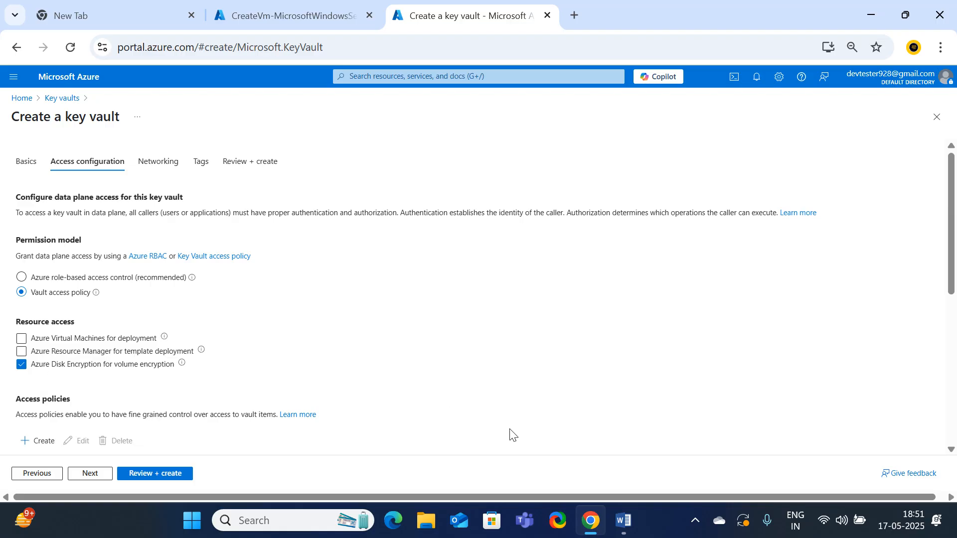
# Consult the Word guide's instructions on the key vault's Azure Disk Encryption option, then return to the Azure portal
pyautogui.click(631, 522)
pyautogui.scroll(-8, 573, 393)
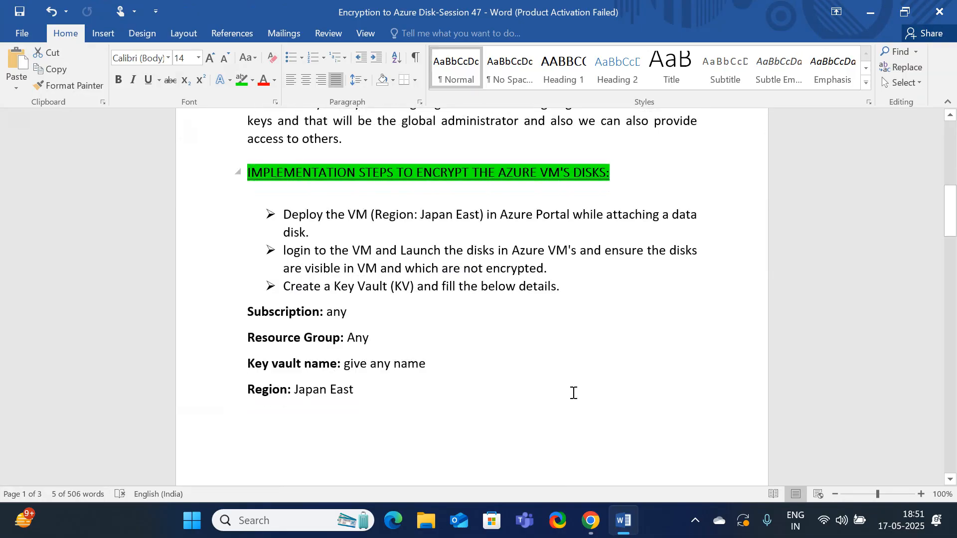
pyautogui.scroll(-7, 573, 393)
pyautogui.scroll(6, 523, 349)
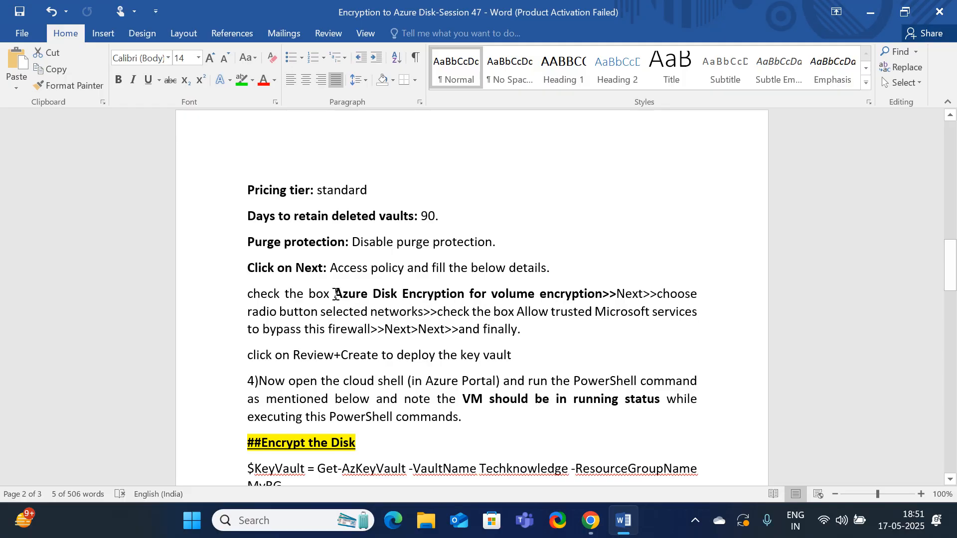
pyautogui.moveTo(336, 294); pyautogui.dragTo(602, 294)
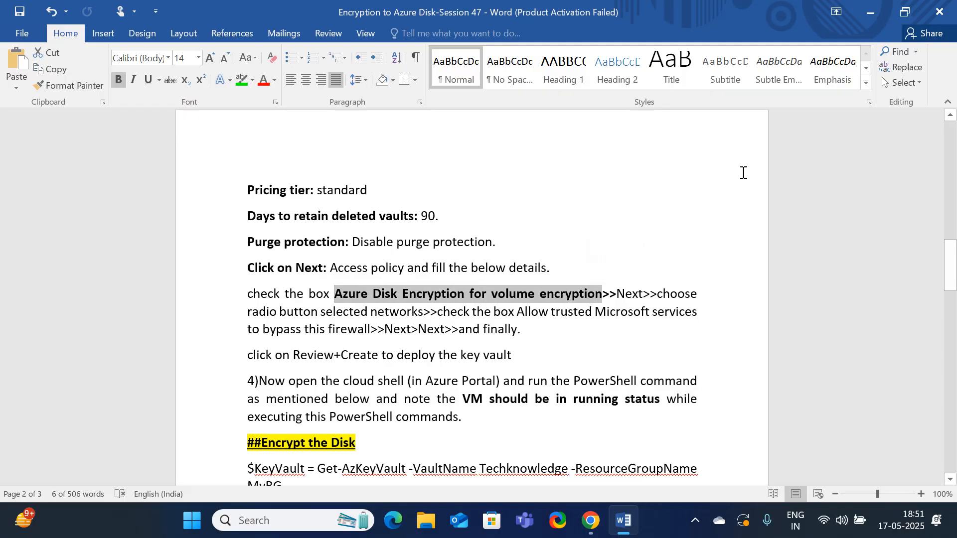
pyautogui.click(870, 12)
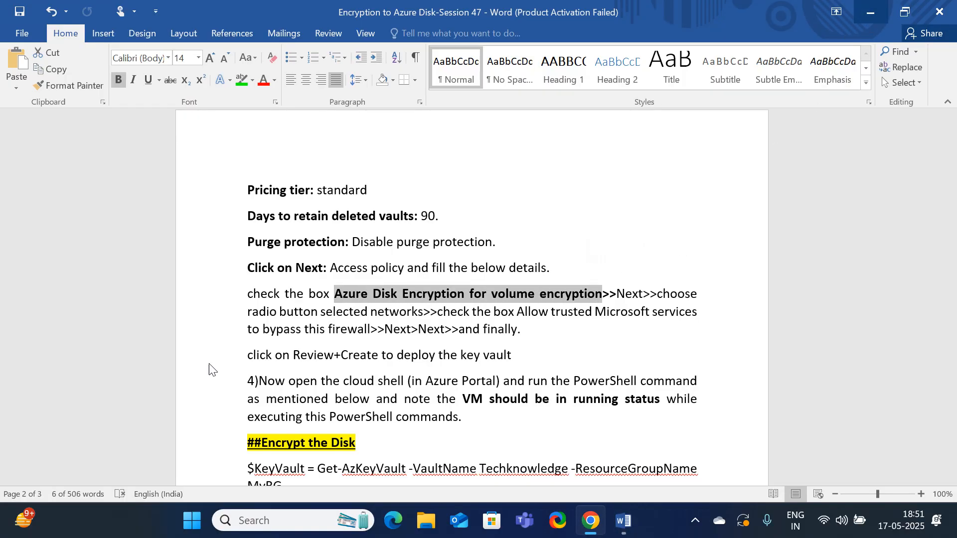
# Keep public access from all networks, review the key vault's configuration and create the vault
pyautogui.scroll(-2, 189, 386)
pyautogui.click(88, 473)
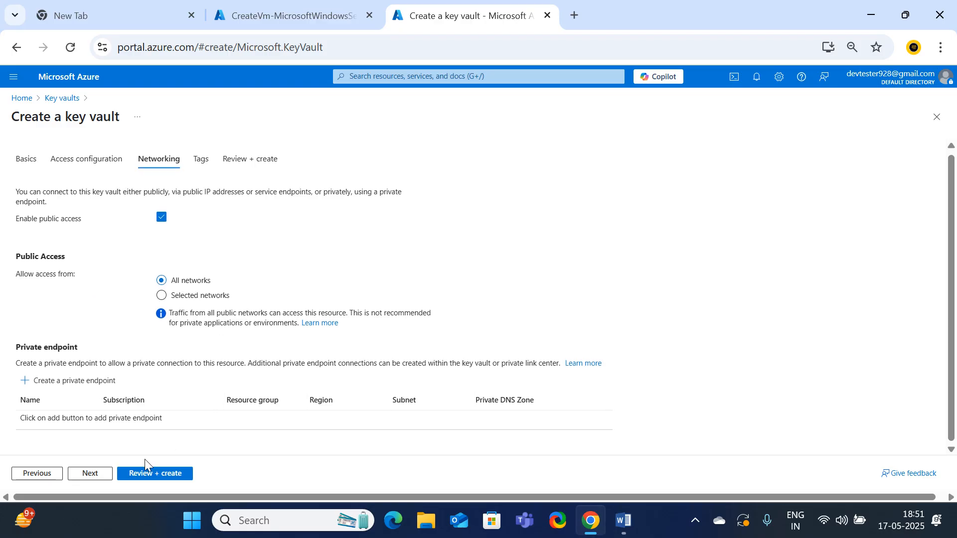
pyautogui.click(146, 473)
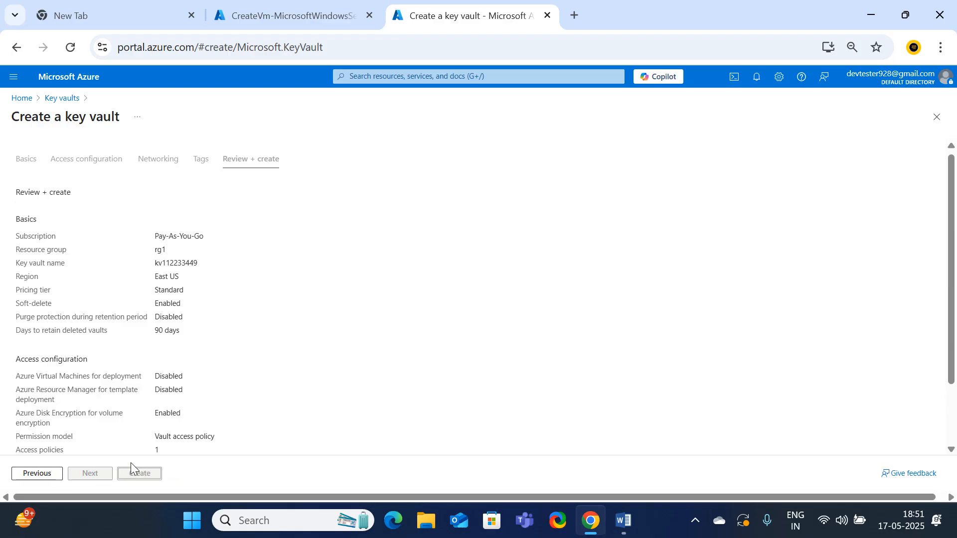
pyautogui.scroll(-2, 217, 405)
pyautogui.scroll(2, 217, 405)
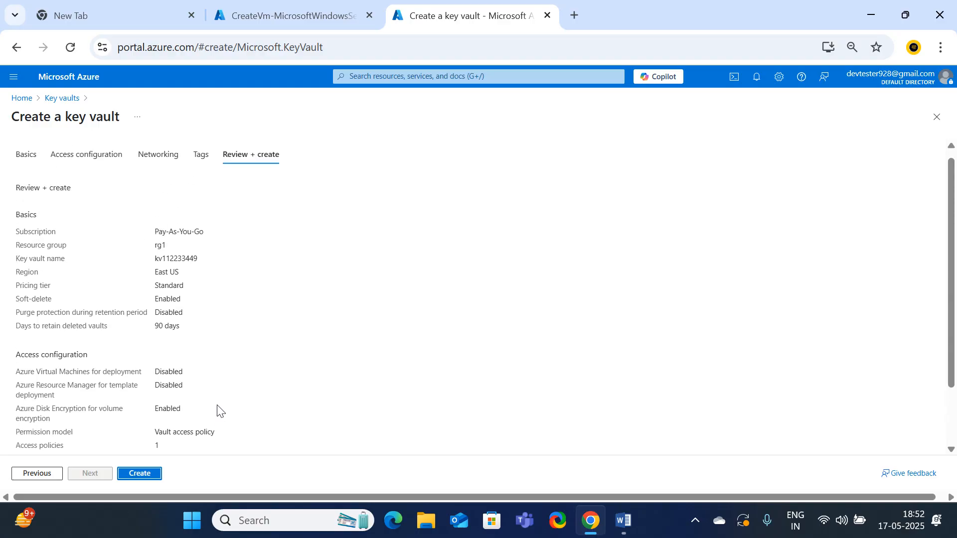
pyautogui.click(139, 476)
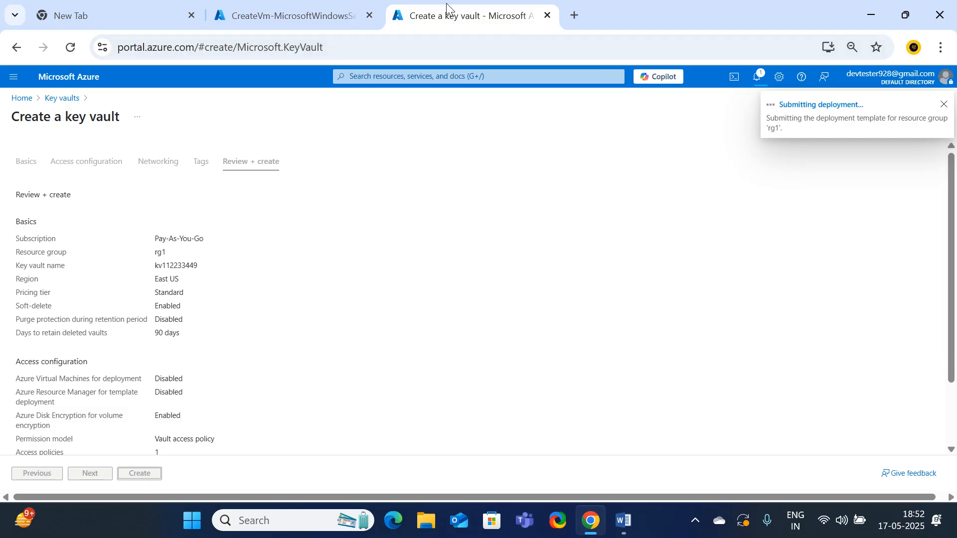
# Go to the deployed virtual machine vm1 and open its connection options
pyautogui.click(309, 20)
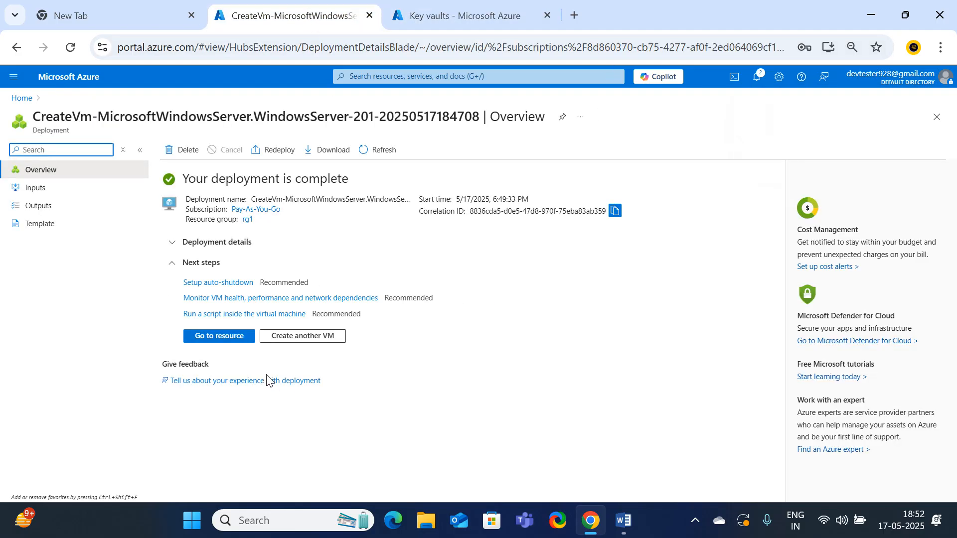
pyautogui.click(216, 338)
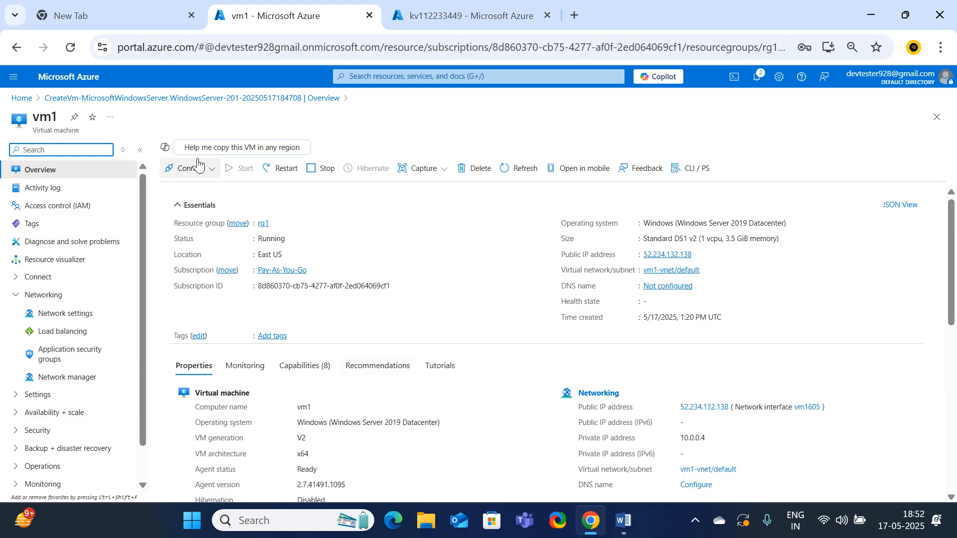
pyautogui.click(182, 170)
pyautogui.click(190, 190)
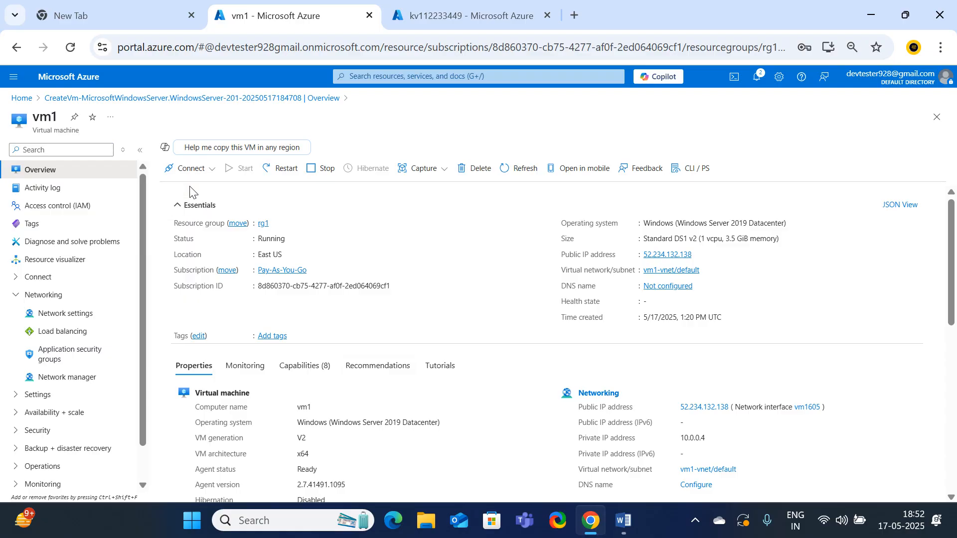
# Try to connect to vm1 using a downloaded Native RDP file
pyautogui.click(226, 422)
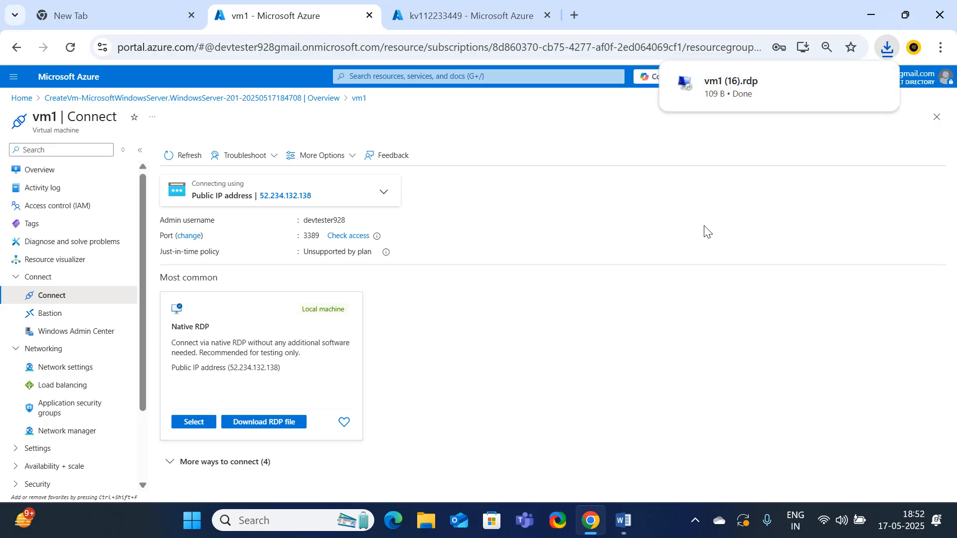
pyautogui.click(725, 89)
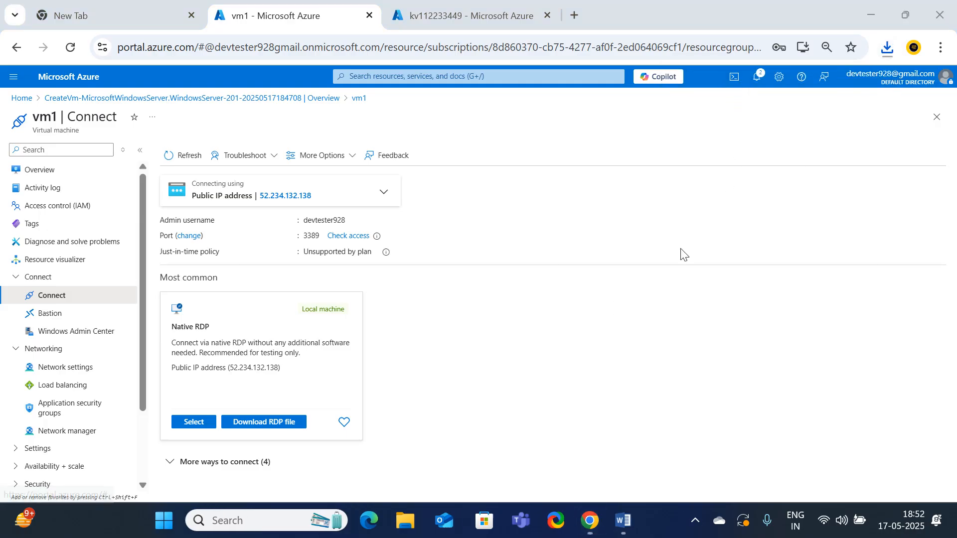
pyautogui.click(583, 340)
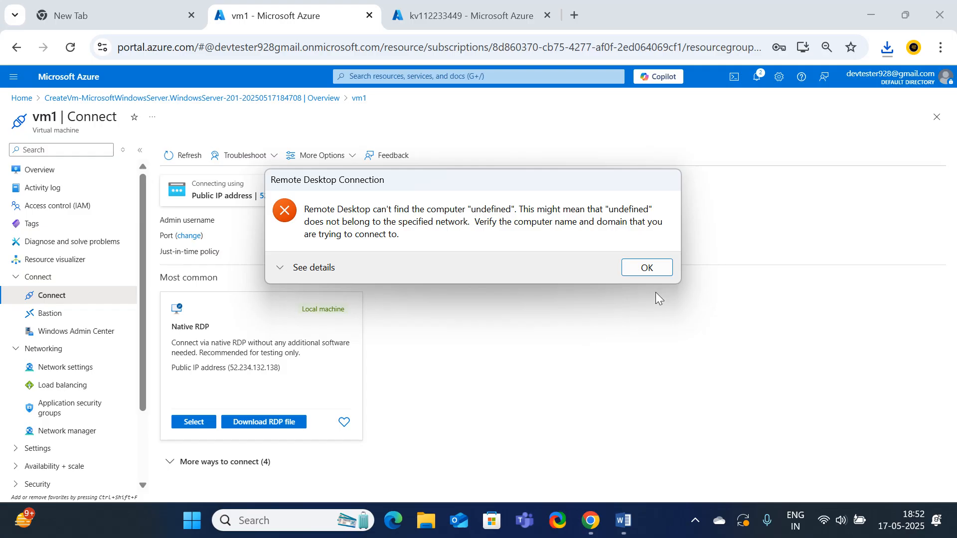
pyautogui.click(647, 268)
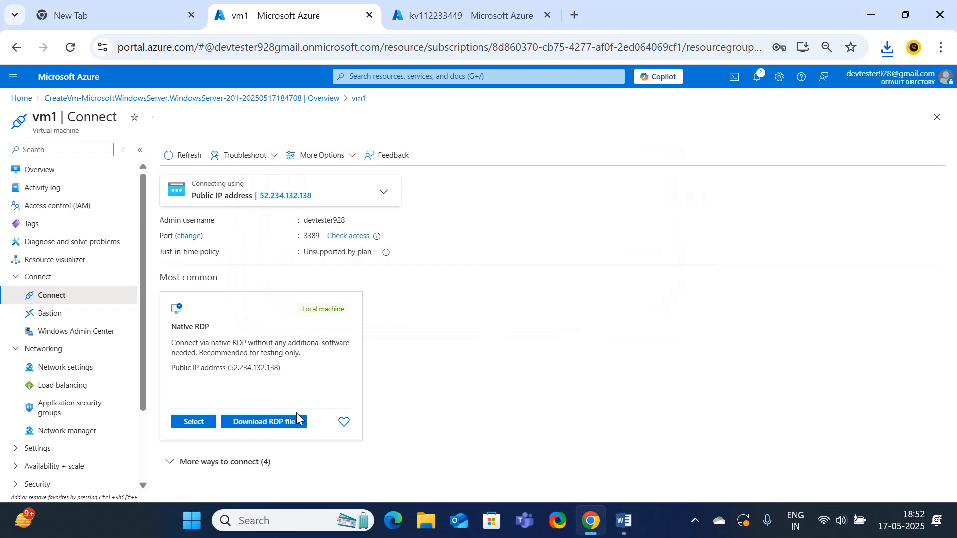
# Download the RDP file for vm1 again and start the remote desktop connection from the newest copy
pyautogui.click(263, 422)
pyautogui.click(282, 419)
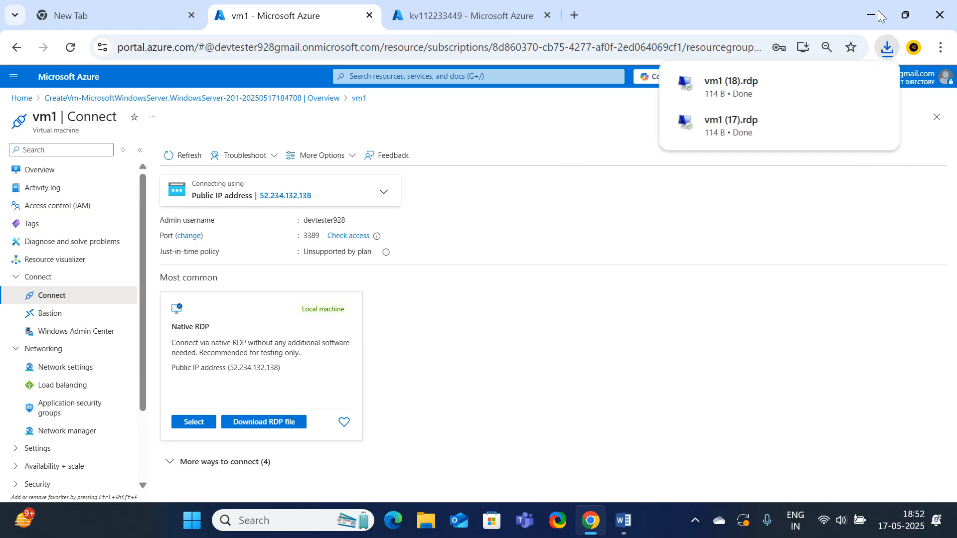
pyautogui.click(731, 82)
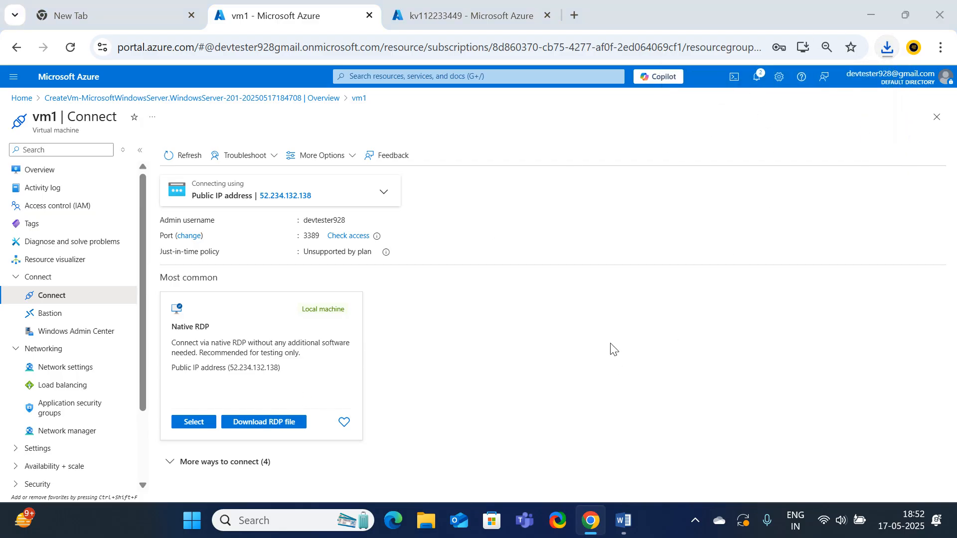
pyautogui.click(572, 343)
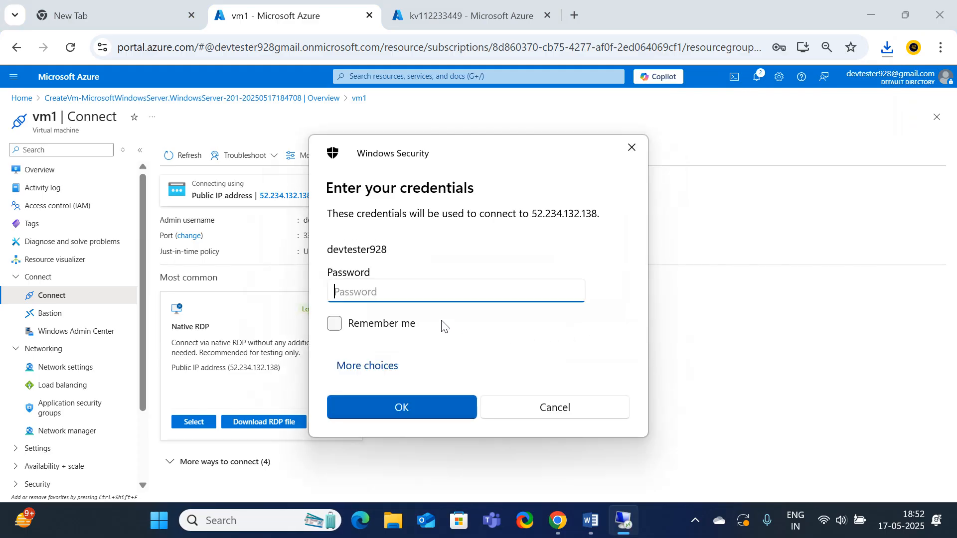
# Sign in to vm1's remote desktop with the account password and reduce the full-screen session to a window
pyautogui.write('•')
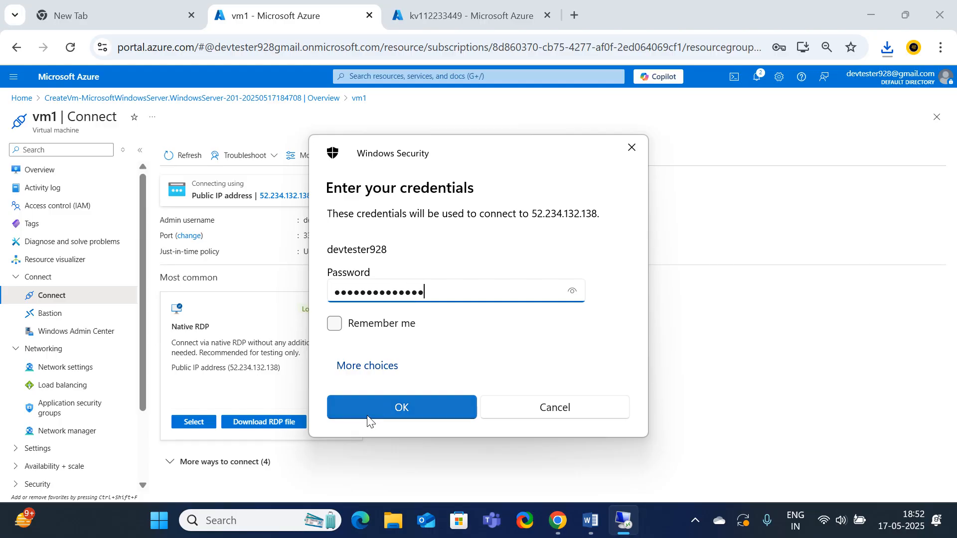
pyautogui.click(384, 405)
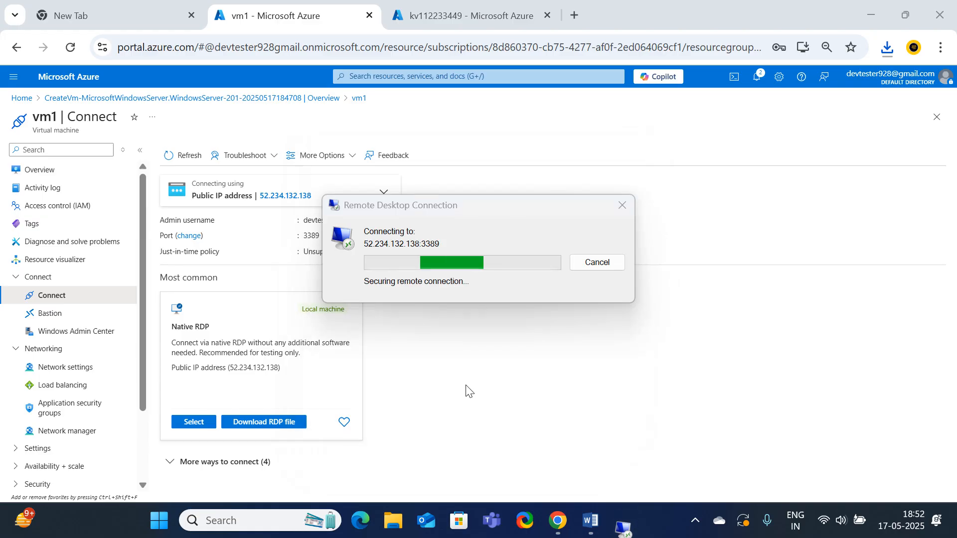
pyautogui.click(515, 382)
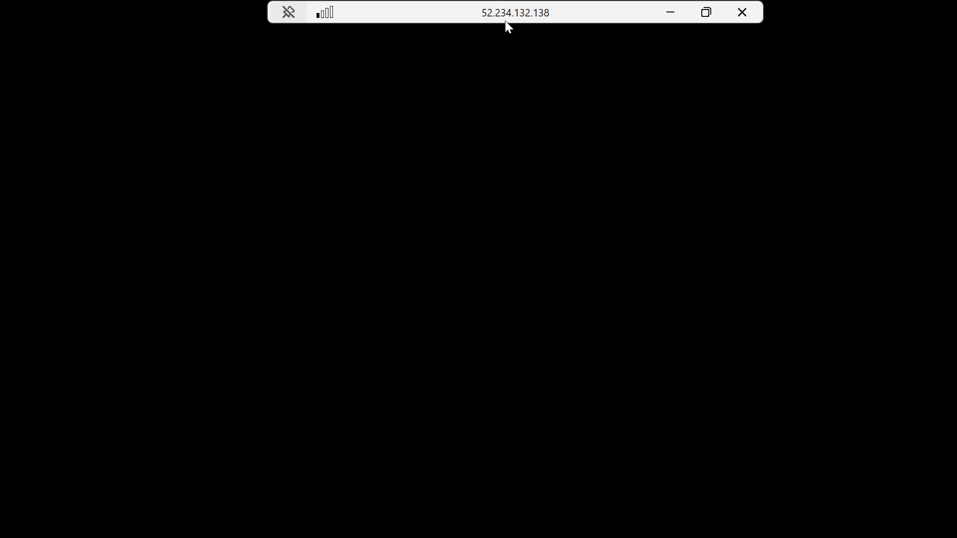
pyautogui.moveTo(513, 16); pyautogui.dragTo(465, 137)
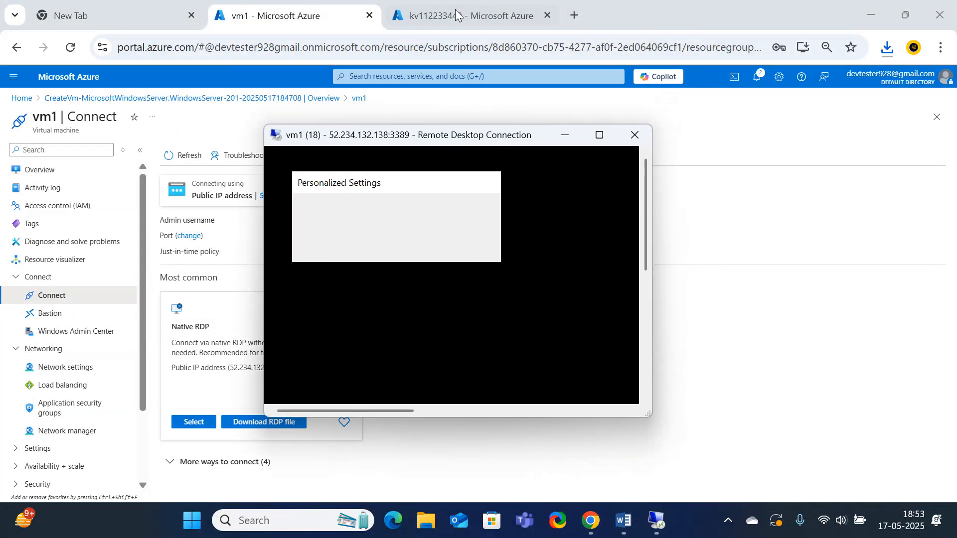
# Open the deployed key vault kv112233449 from its completed deployment in the Azure portal
pyautogui.click(454, 9)
pyautogui.click(454, 10)
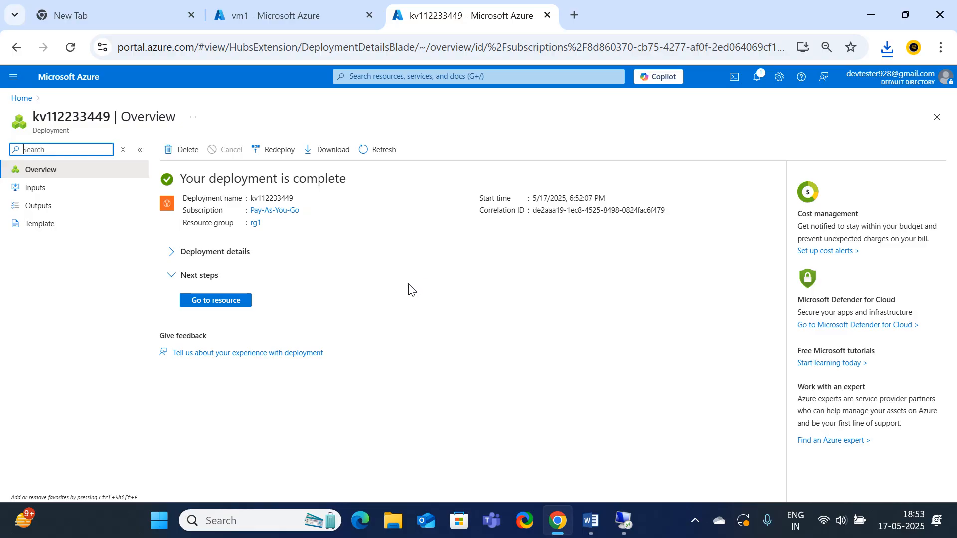
pyautogui.click(206, 302)
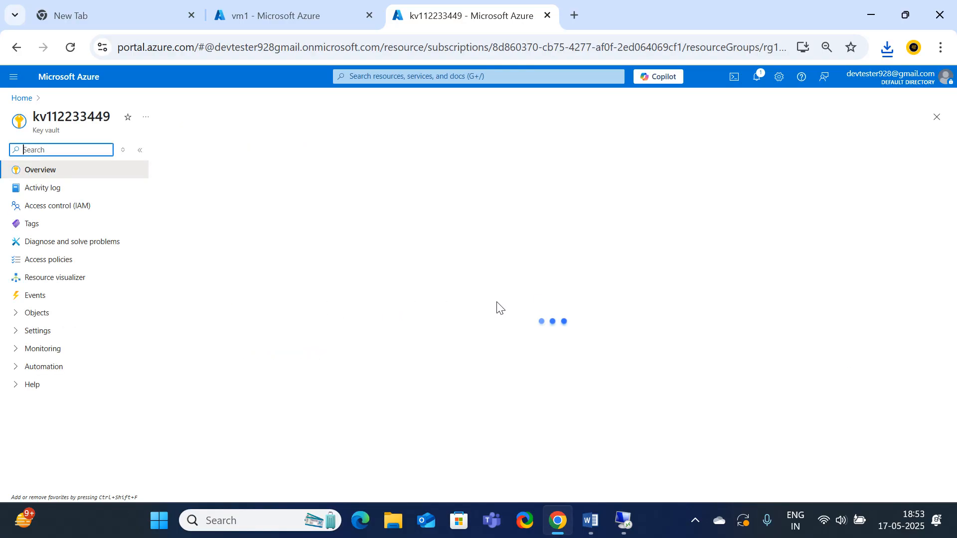
# Open Notepad and write the line "Vmname-vm1"
pyautogui.click(244, 521)
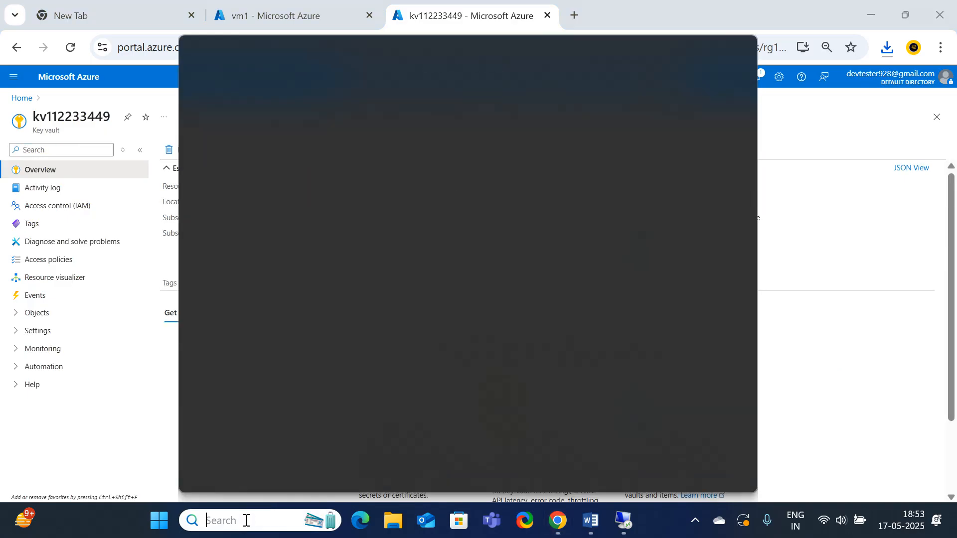
pyautogui.write('note')
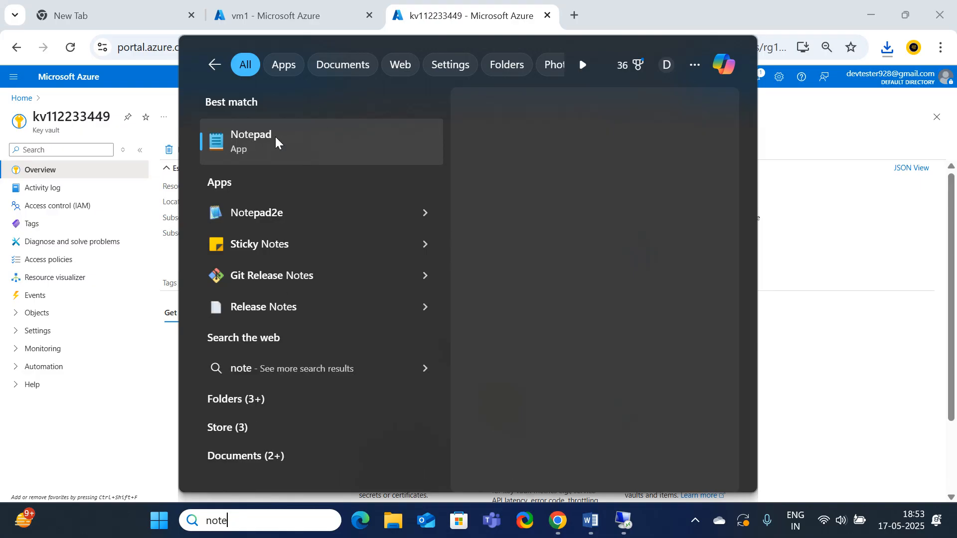
pyautogui.click(275, 136)
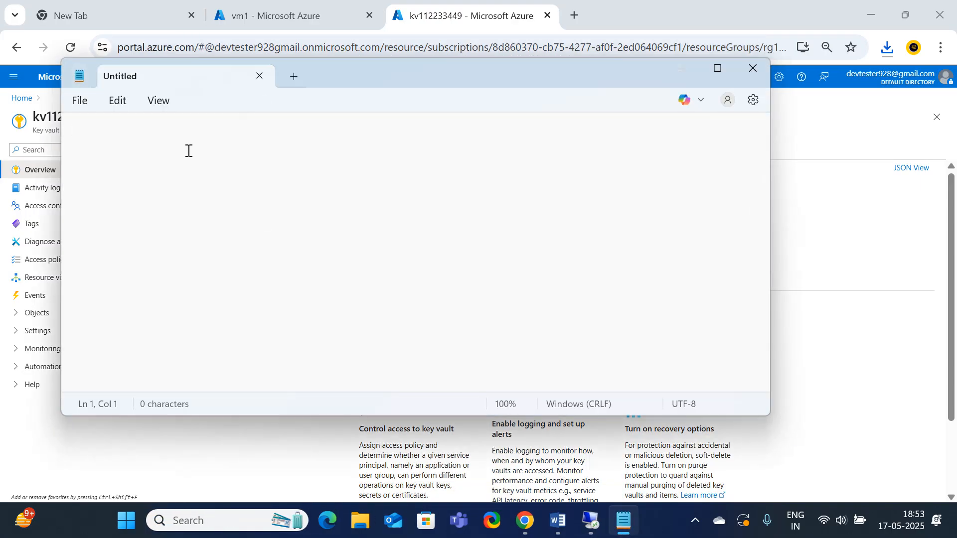
pyautogui.write('Vmname-vm1')
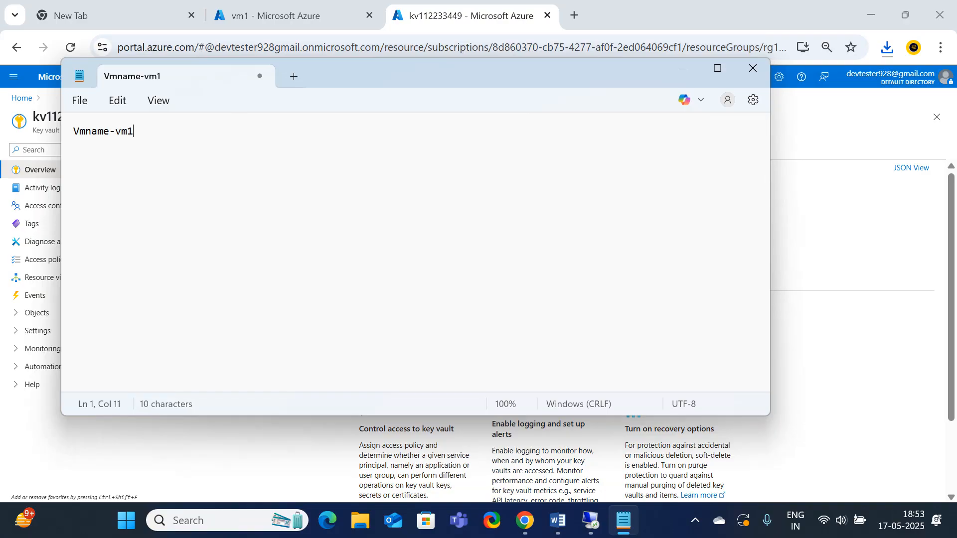
# Add the line "RGname -rg1" and a line labelled "vault name-" below the virtual machine name
pyautogui.press('Return')
pyautogui.write('RGname -rg1 ')
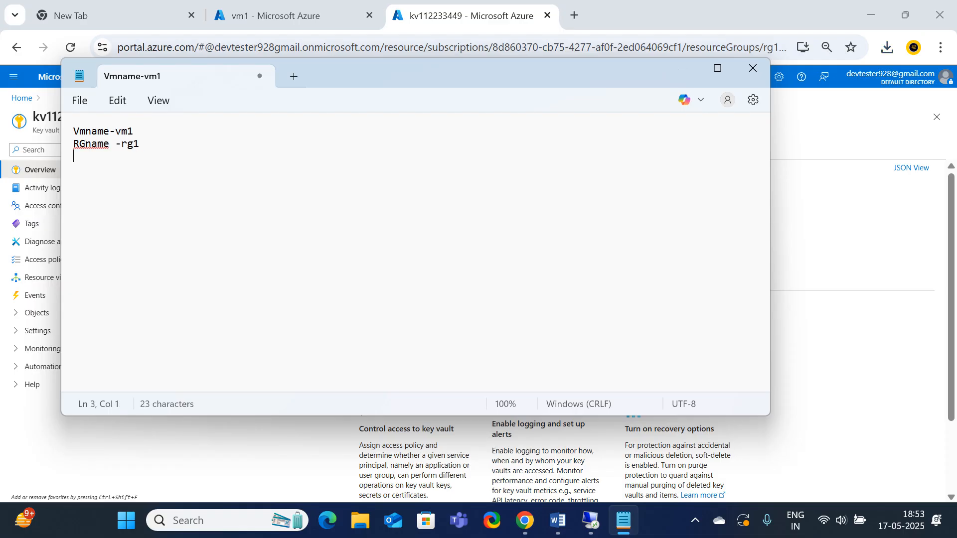
pyautogui.write('vault name-')
# Align the values after Vmname, RGname and vault name in one column by inserting tab spacing before each dash
pyautogui.click(119, 144)
pyautogui.press('Tab')
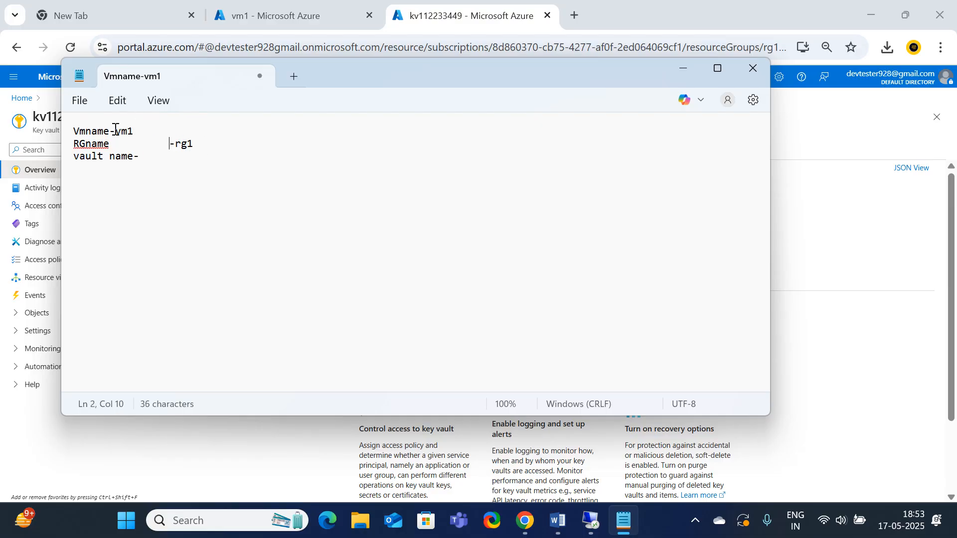
pyautogui.click(110, 131)
pyautogui.press('Tab')
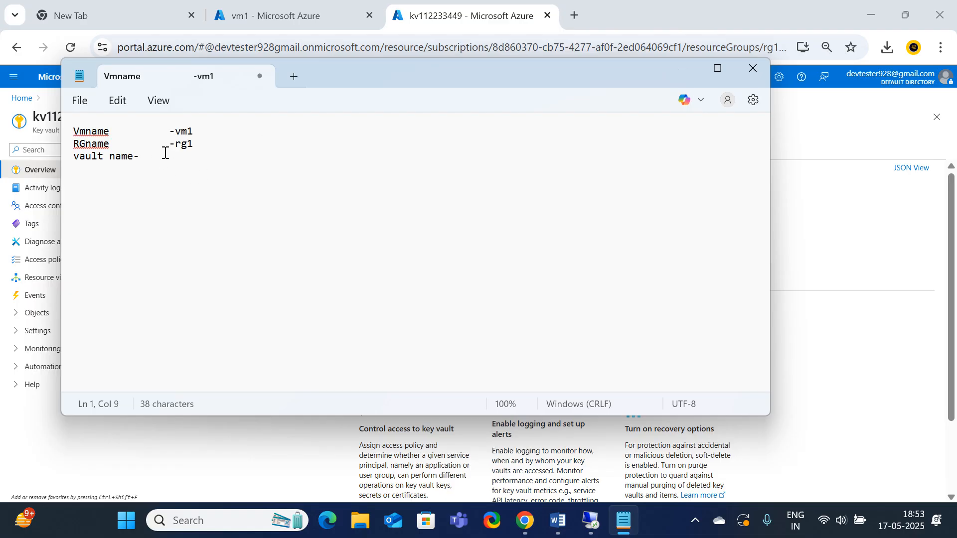
pyautogui.click(132, 156)
pyautogui.press('Tab')
# Copy the name of key vault kv112233449 from its Azure portal page and paste it into the vault name line in Notepad
pyautogui.hotkey('alt', 'Tab')
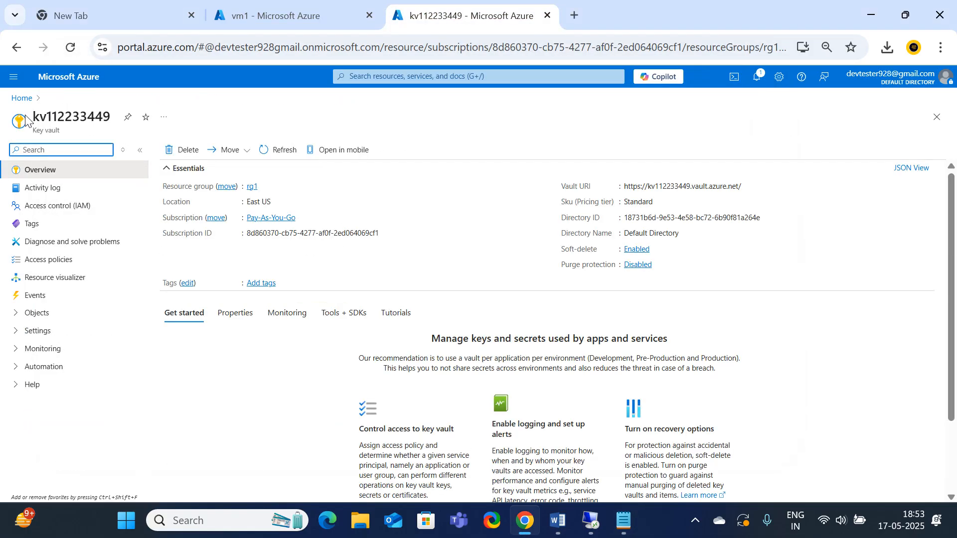
pyautogui.moveTo(31, 119); pyautogui.dragTo(113, 122)
pyautogui.hotkey('ctrl', 'c')
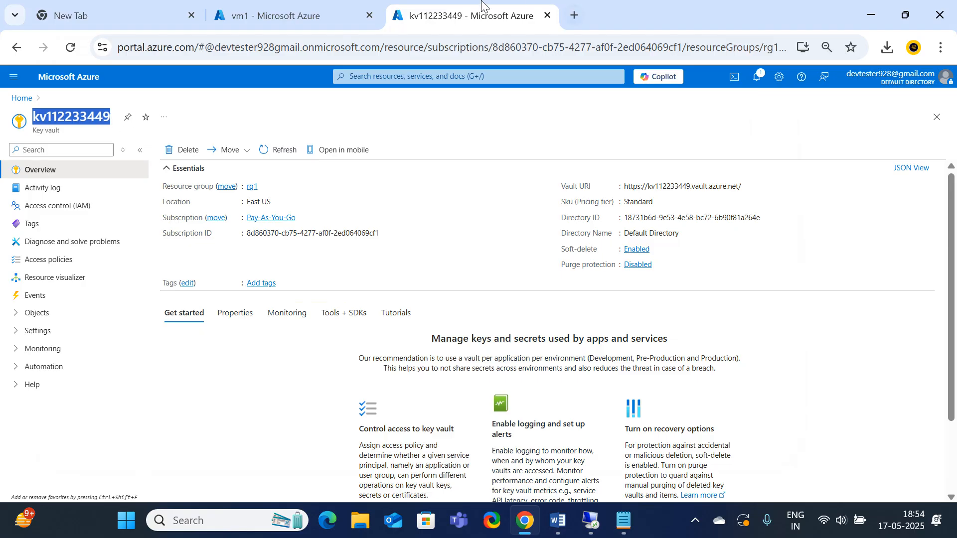
pyautogui.click(300, 15)
pyautogui.click(623, 520)
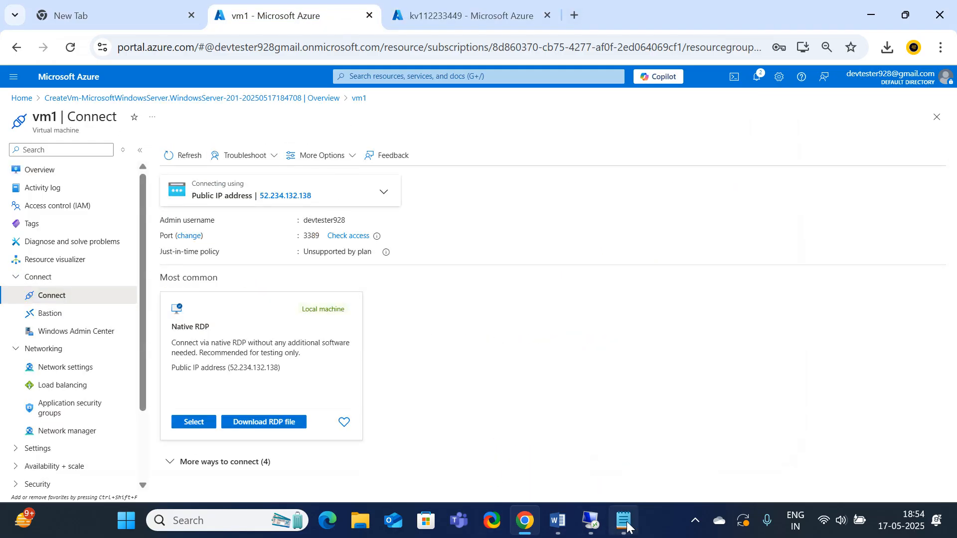
pyautogui.hotkey('ctrl', 'v')
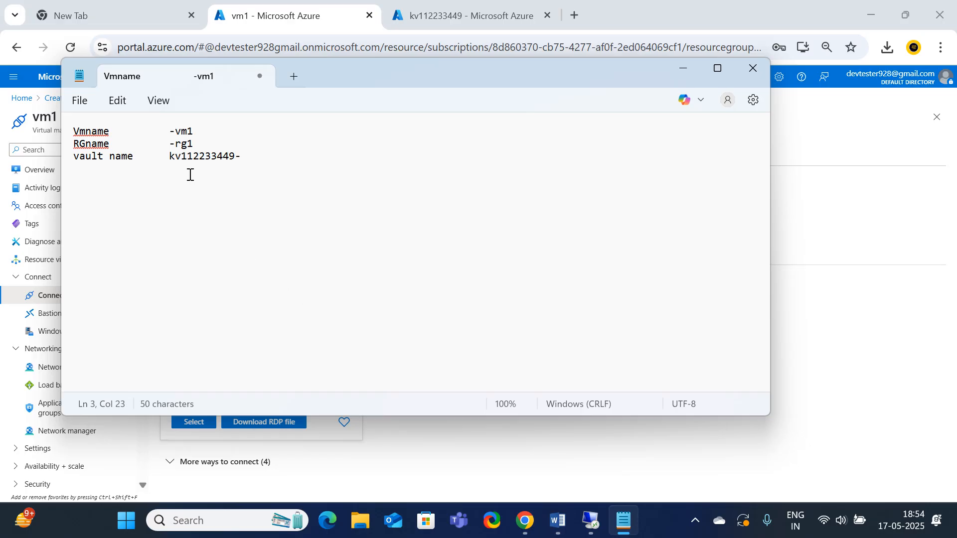
# Correct the vault name line so the dash precedes kv112233449, and start a new line below it
pyautogui.click(170, 156)
pyautogui.click(260, 158)
pyautogui.click(168, 144)
pyautogui.write('-')
pyautogui.click(203, 234)
pyautogui.press('Return')
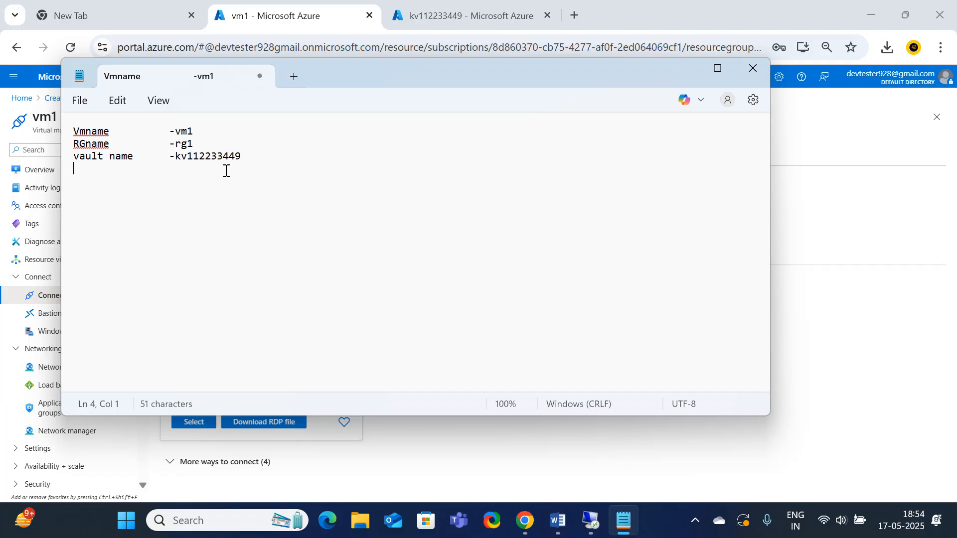
# Switch to the vm1 Remote Desktop session, show it full screen and dismiss the Windows Admin Center message
pyautogui.click(435, 15)
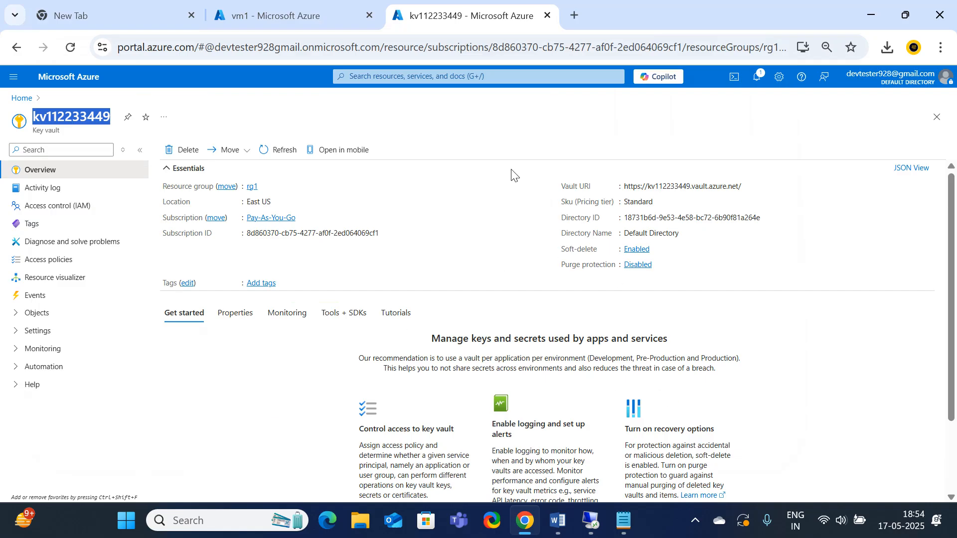
pyautogui.click(297, 16)
pyautogui.click(589, 529)
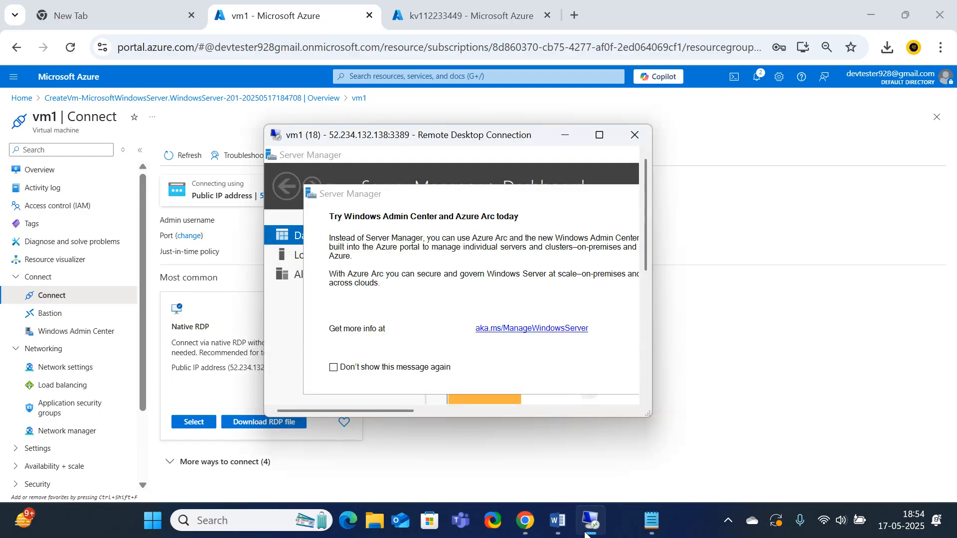
pyautogui.click(600, 134)
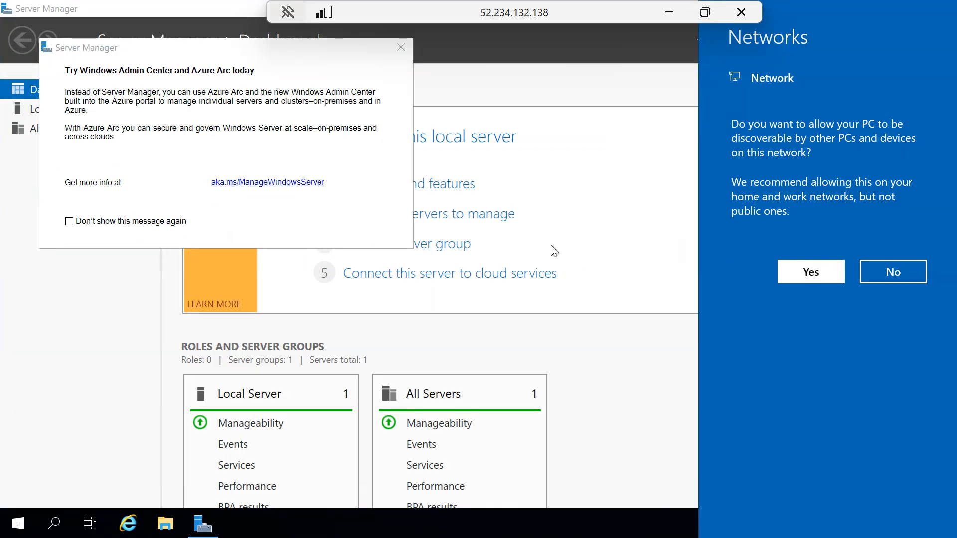
pyautogui.click(402, 48)
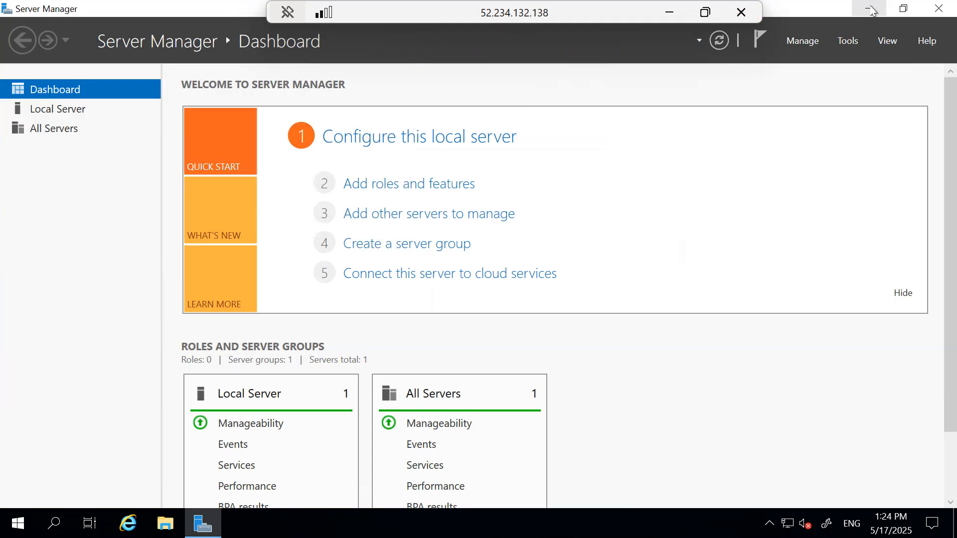
# Minimise Server Manager and display the VM's drives under This PC in File Explorer
pyautogui.click(871, 10)
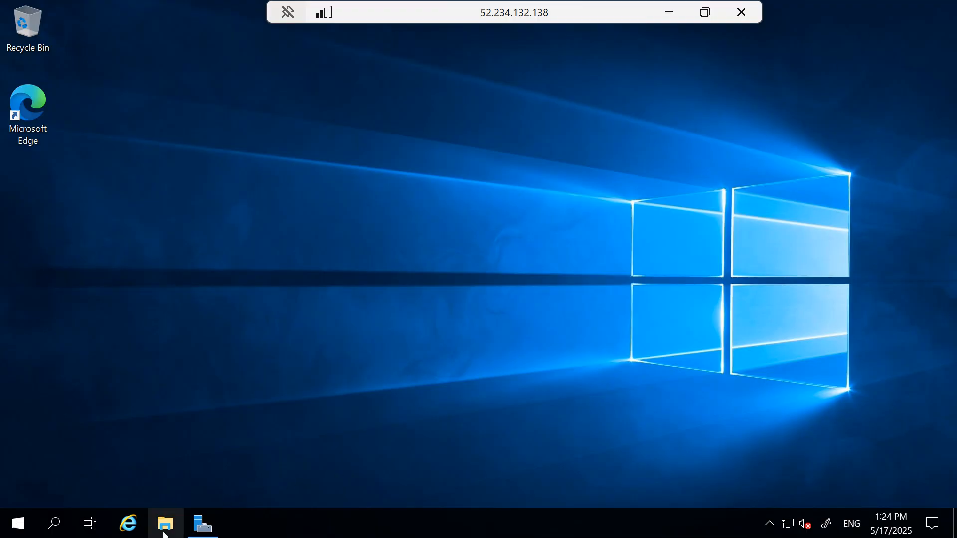
pyautogui.click(165, 525)
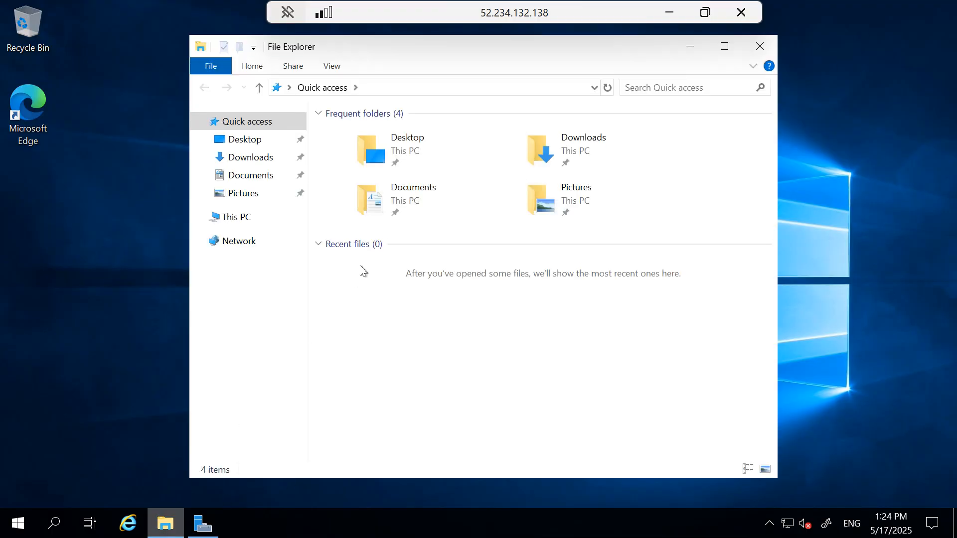
pyautogui.click(247, 224)
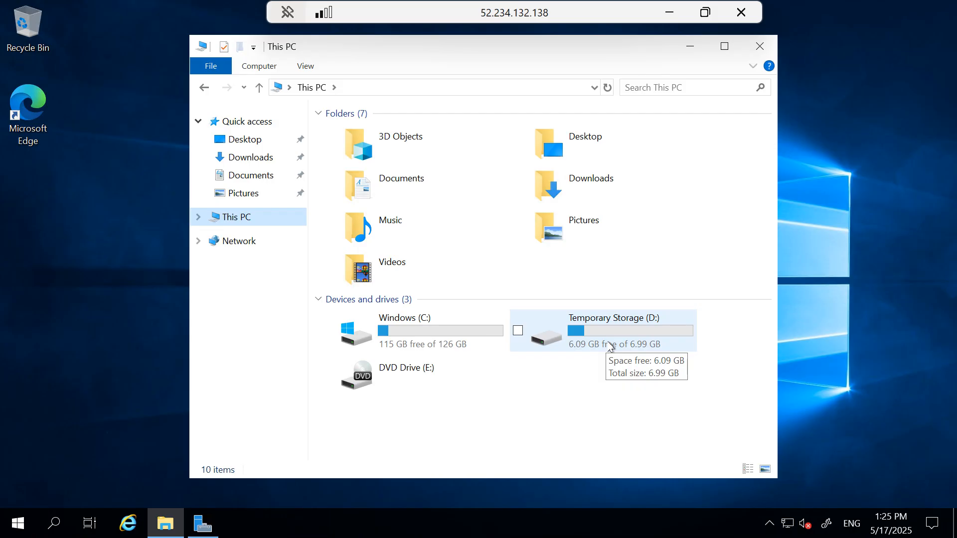
# Open Disk Management with diskmgmt.msc, maximise it and initialize Disk 2 with the GPT partition style
pyautogui.click(53, 525)
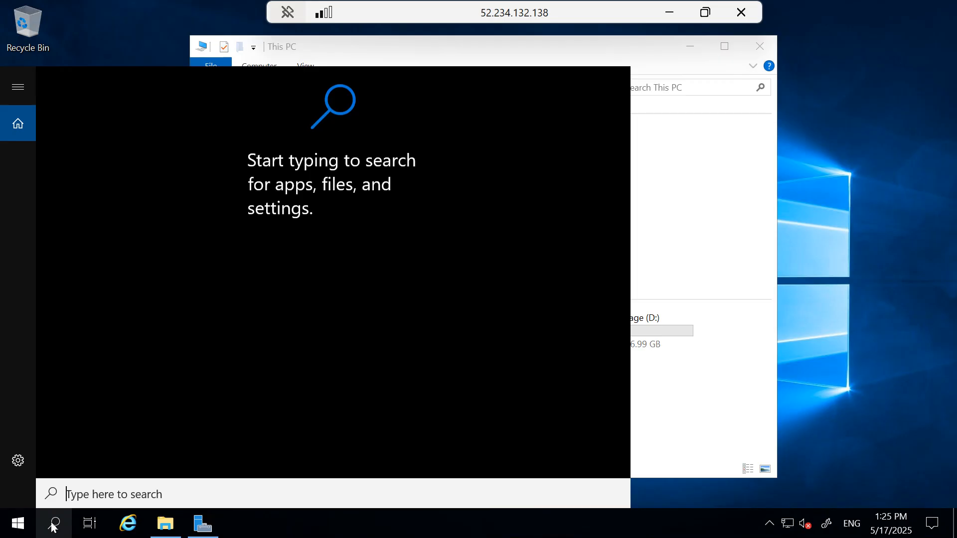
pyautogui.write('diskmgm')
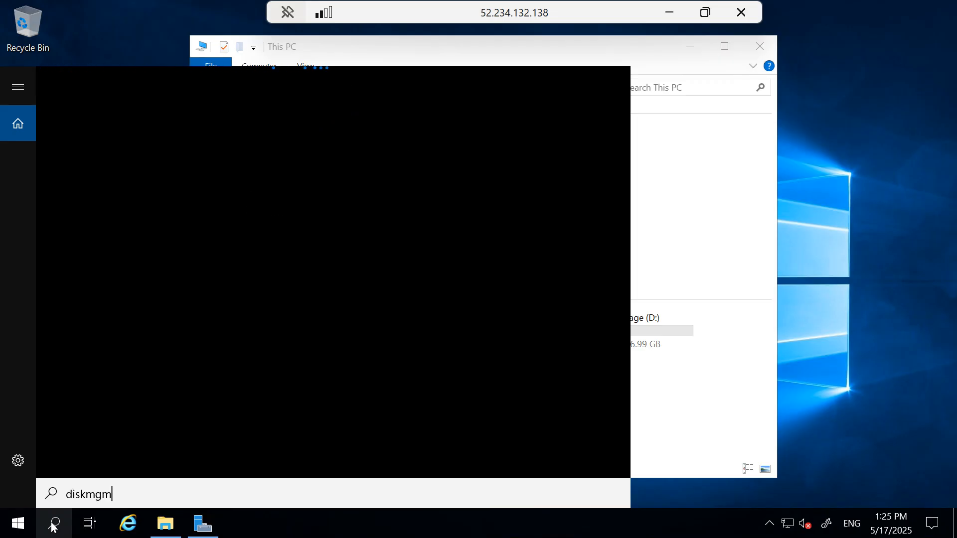
pyautogui.write('t.')
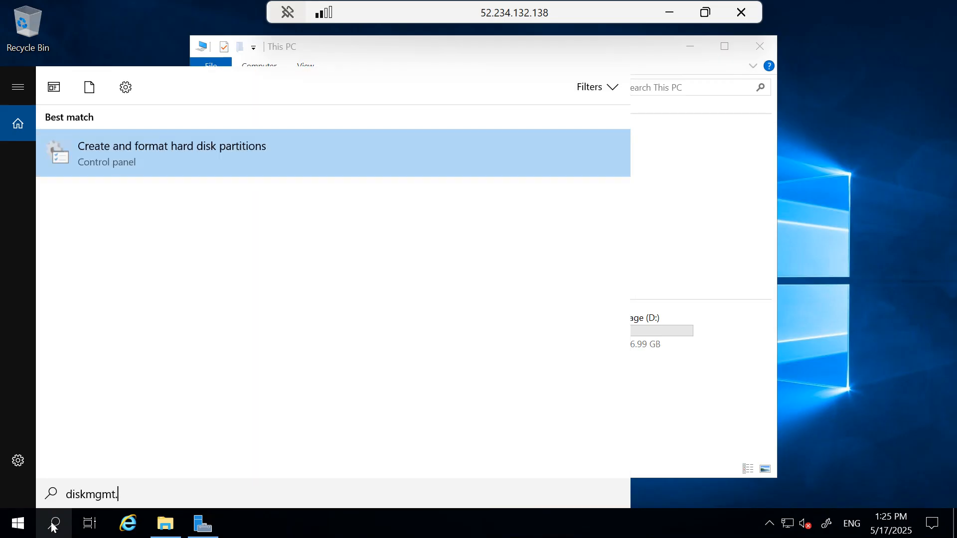
pyautogui.write('msc')
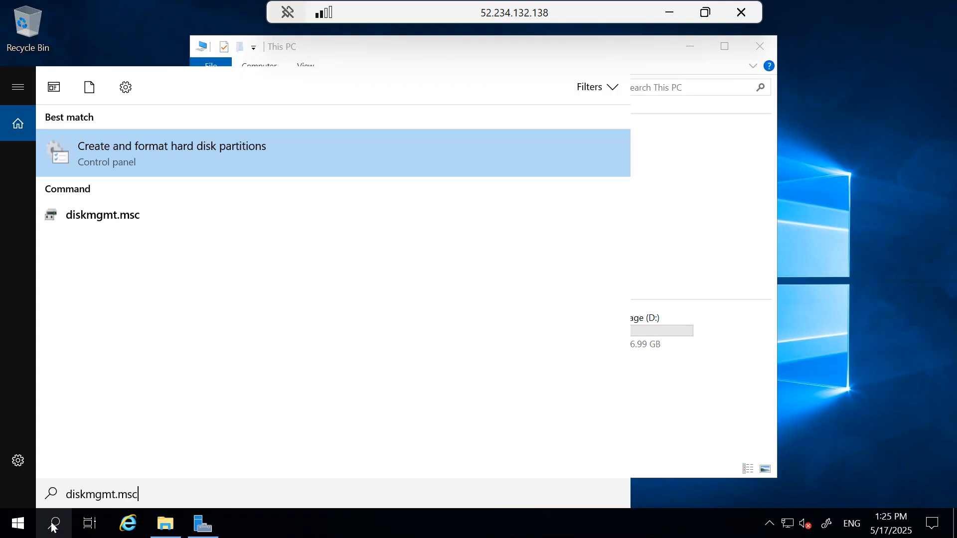
pyautogui.click(106, 213)
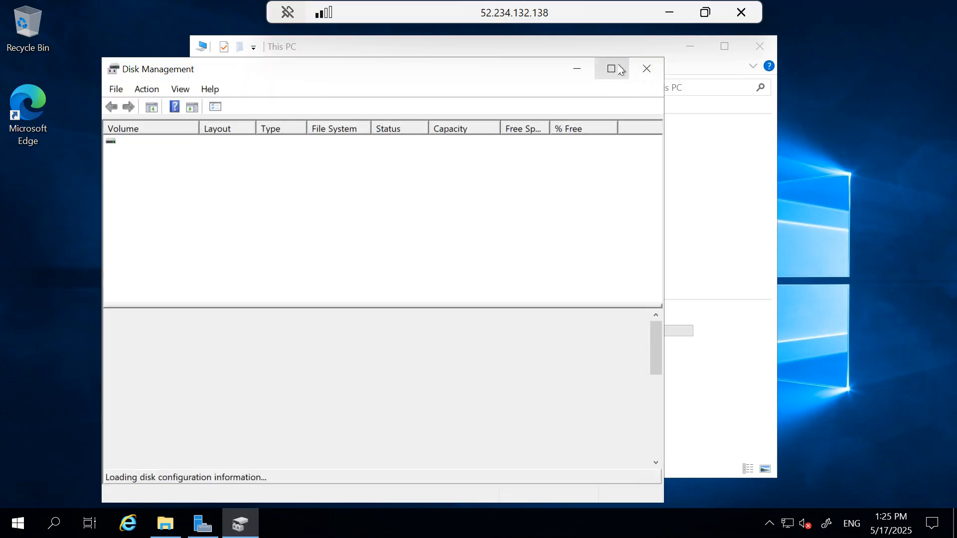
pyautogui.click(430, 380)
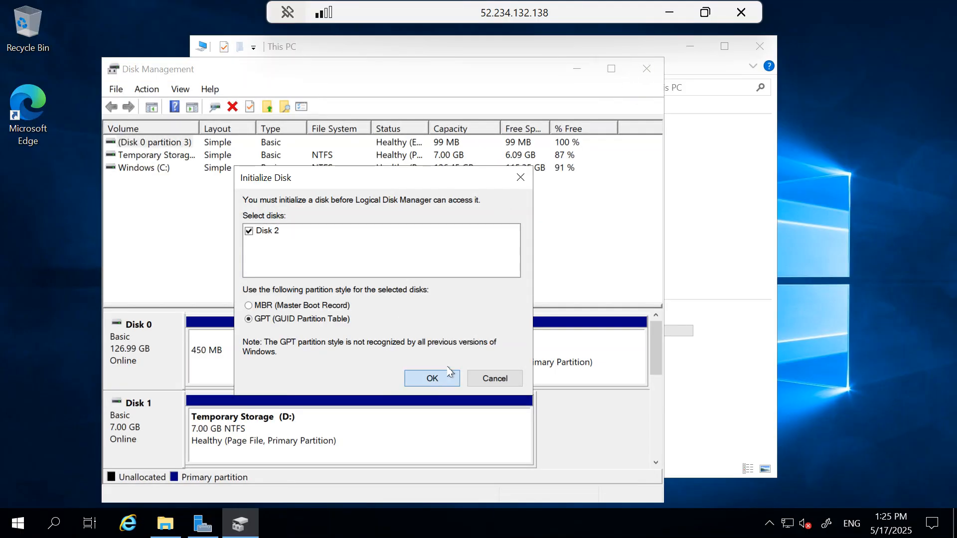
pyautogui.click(611, 68)
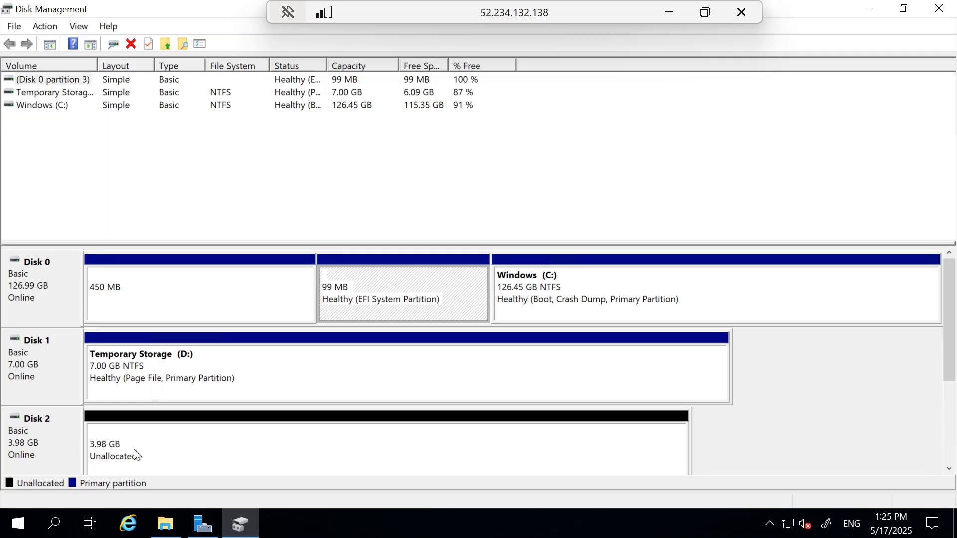
# Create a 4078 MB simple volume on Disk 2 with drive letter G, quick-formatted as NTFS and labelled New Volume
pyautogui.rightClick(155, 452)
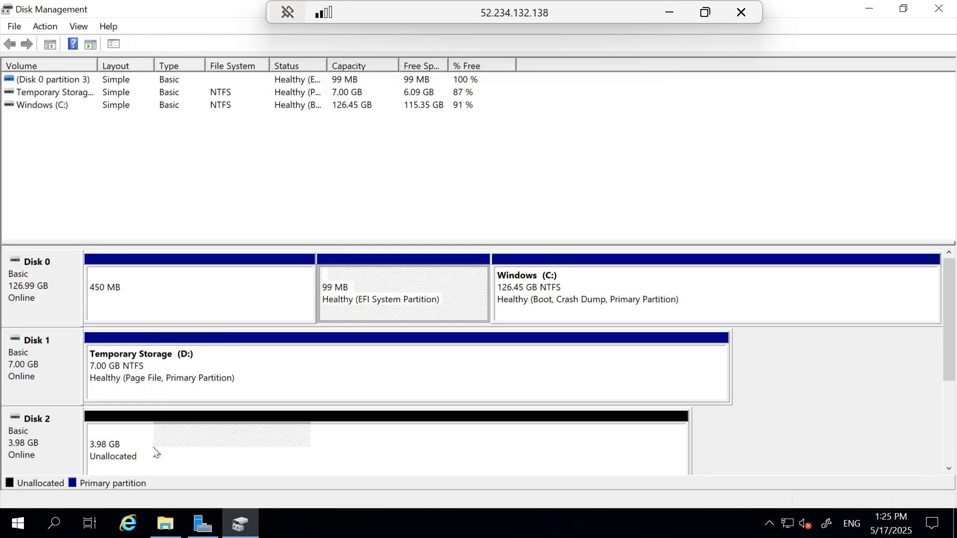
pyautogui.click(210, 328)
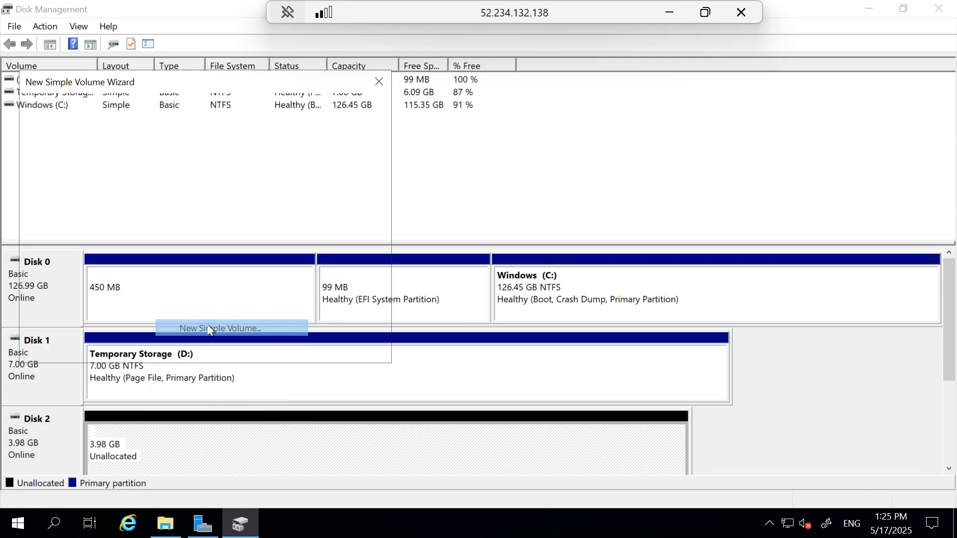
pyautogui.click(288, 351)
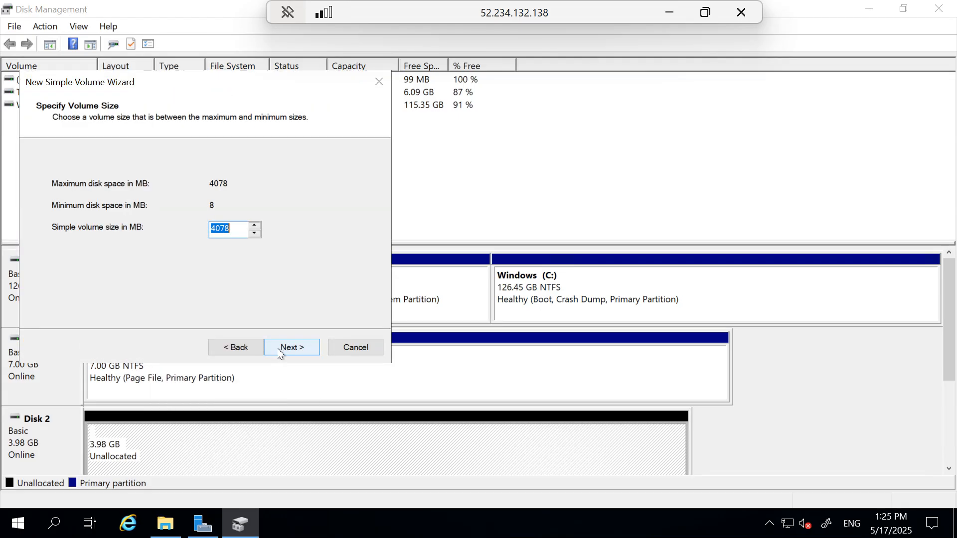
pyautogui.click(292, 347)
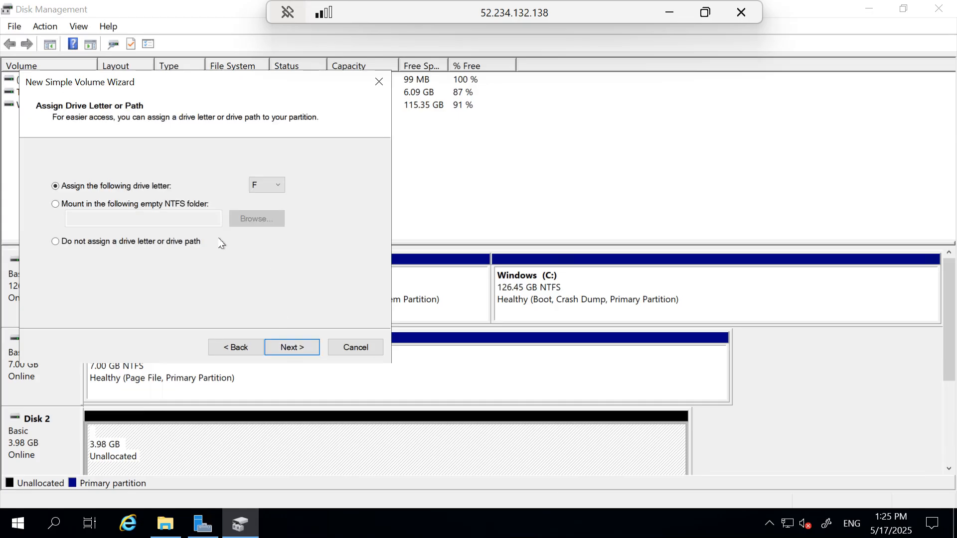
pyautogui.click(284, 189)
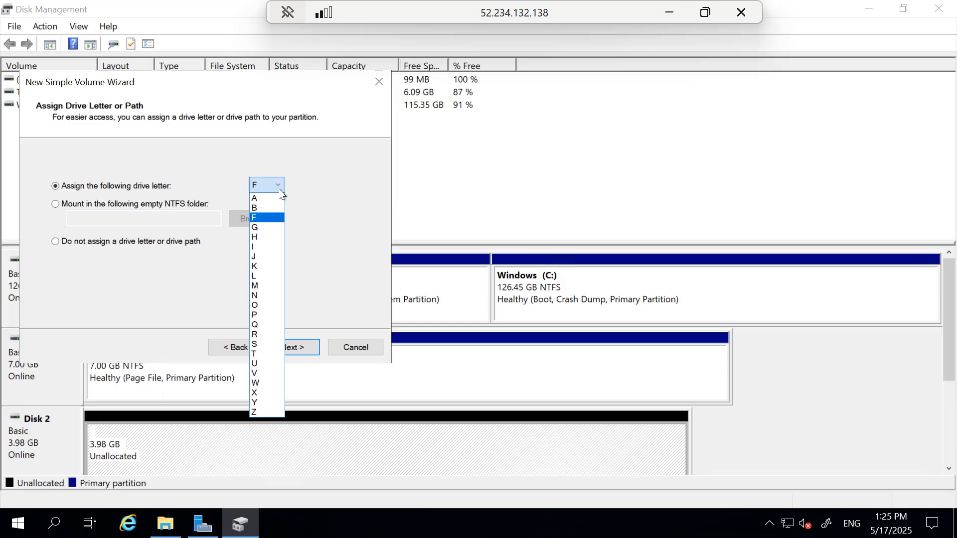
pyautogui.click(267, 227)
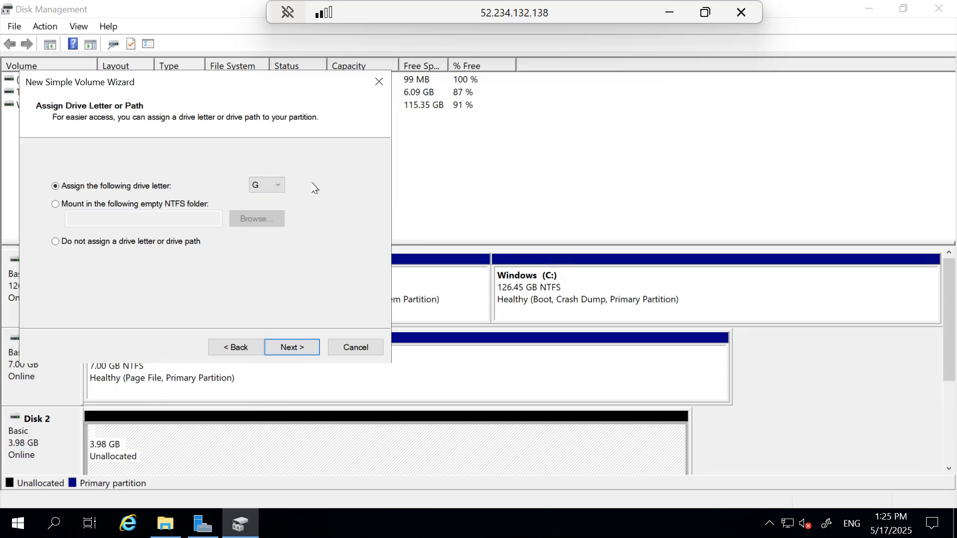
pyautogui.click(298, 347)
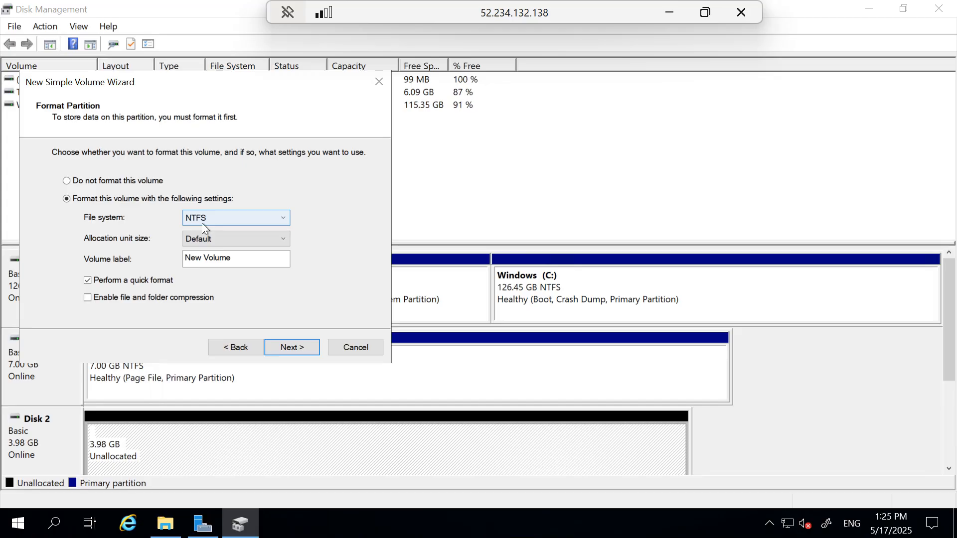
pyautogui.click(285, 349)
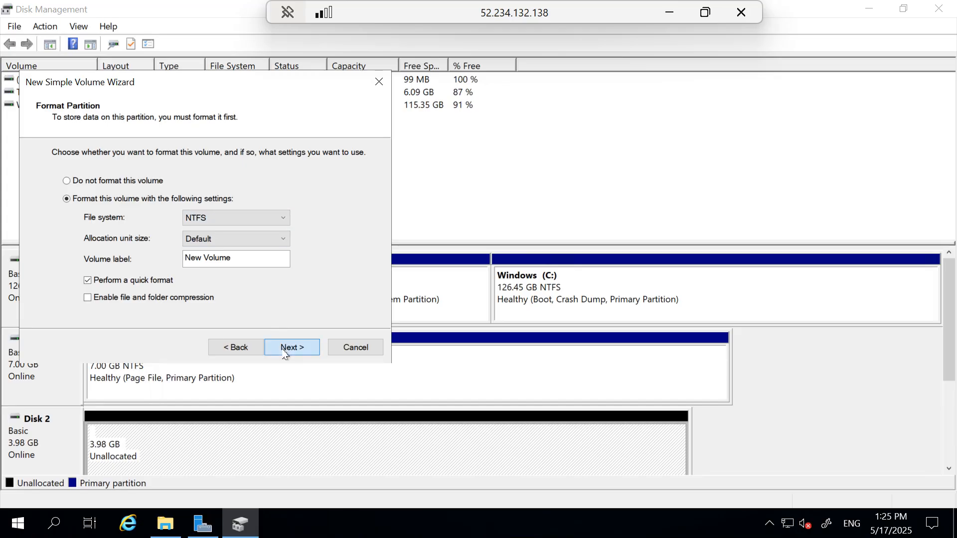
pyautogui.click(292, 348)
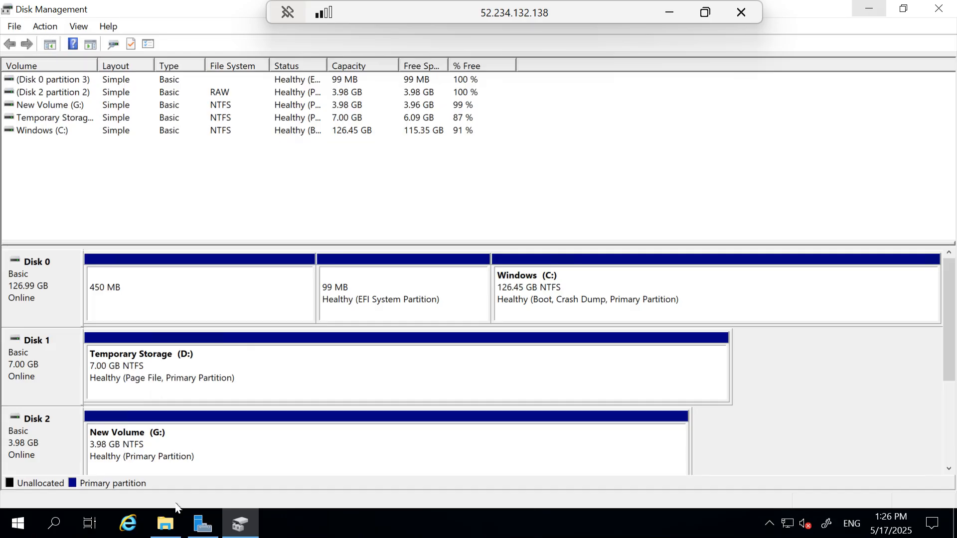
# Check the VM's drives under This PC for the new G: volume, and close Disk Management
pyautogui.click(165, 523)
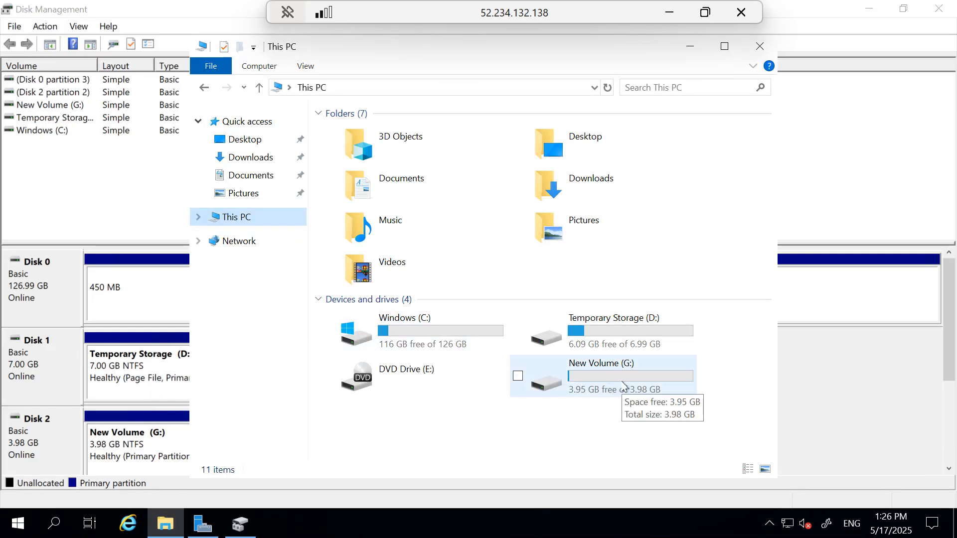
pyautogui.click(724, 46)
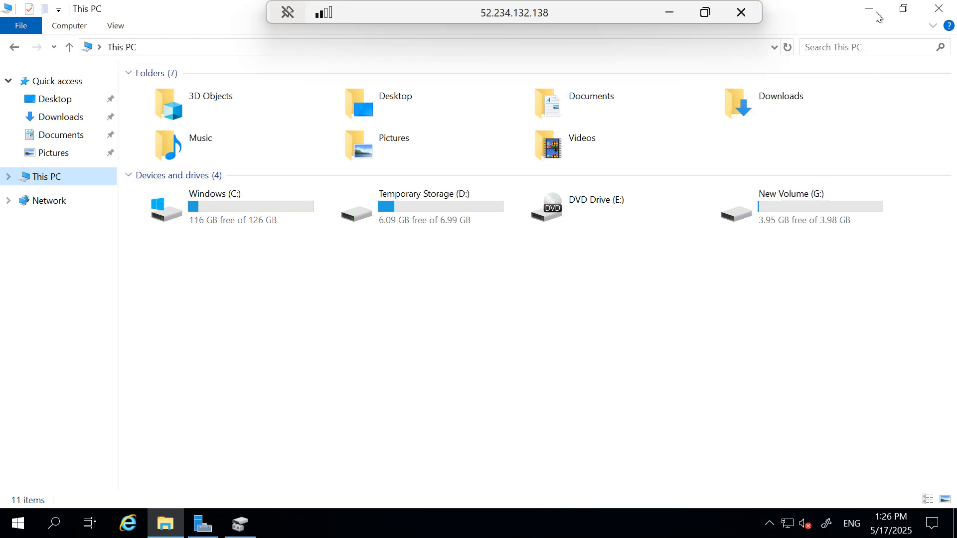
pyautogui.click(872, 9)
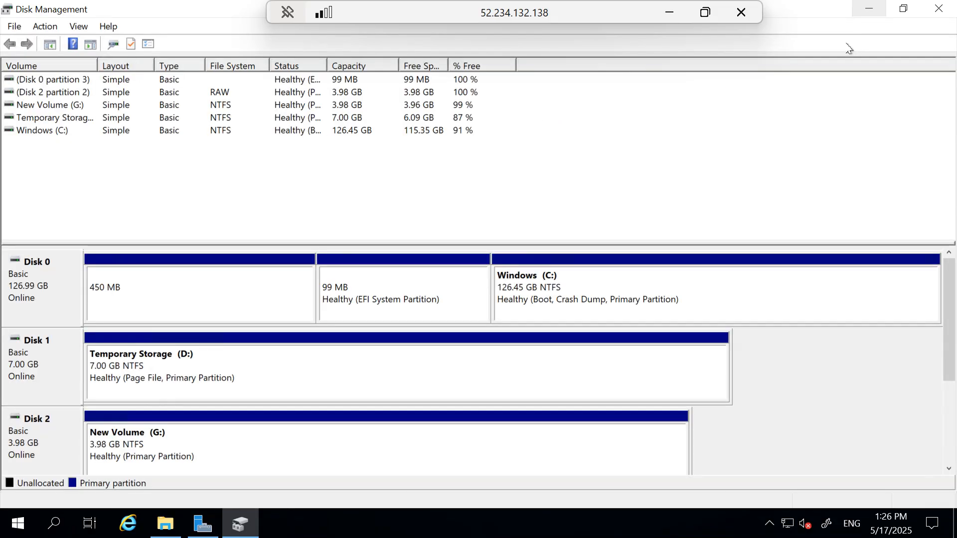
pyautogui.click(938, 9)
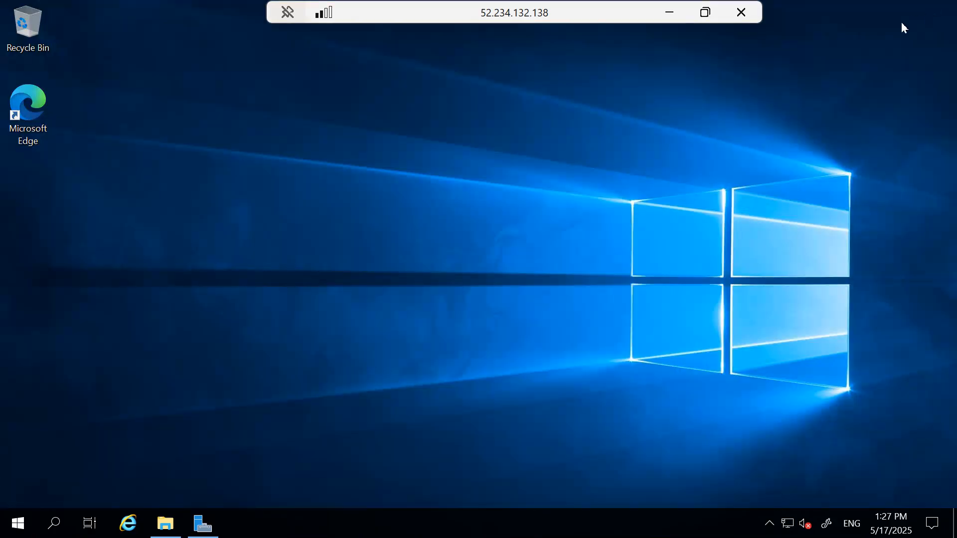
# Take the remote session out of full screen, glance at the Word instructions and return to vm1 in the Azure portal
pyautogui.doubleClick(527, 13)
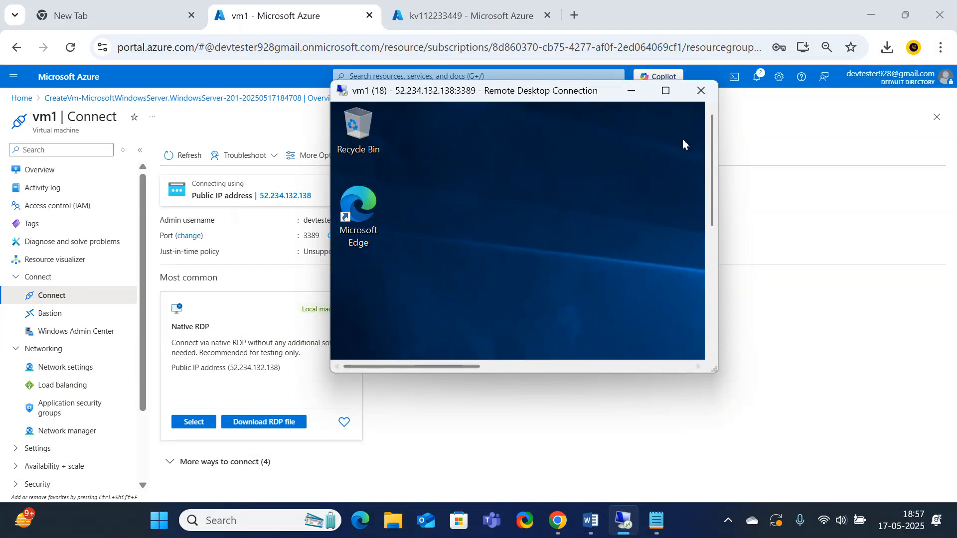
pyautogui.click(590, 523)
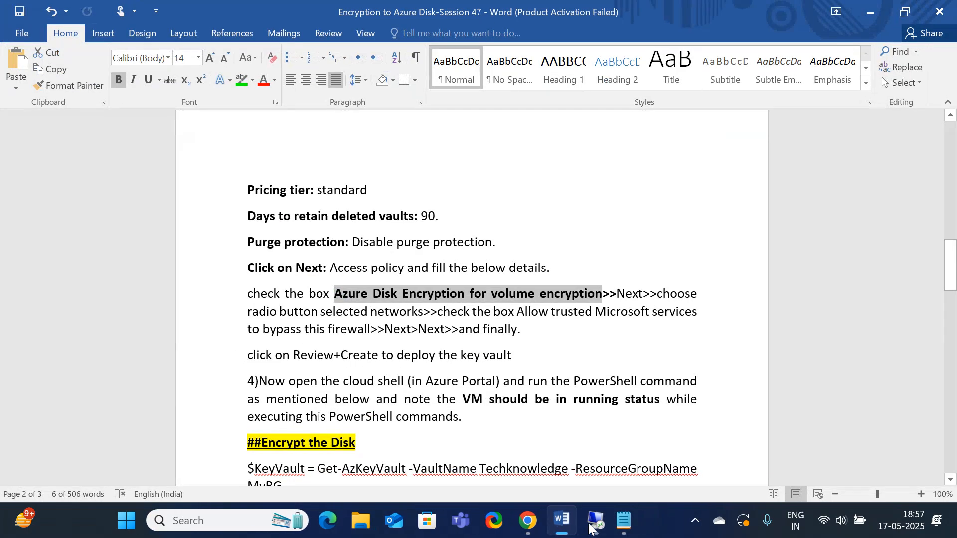
pyautogui.click(519, 524)
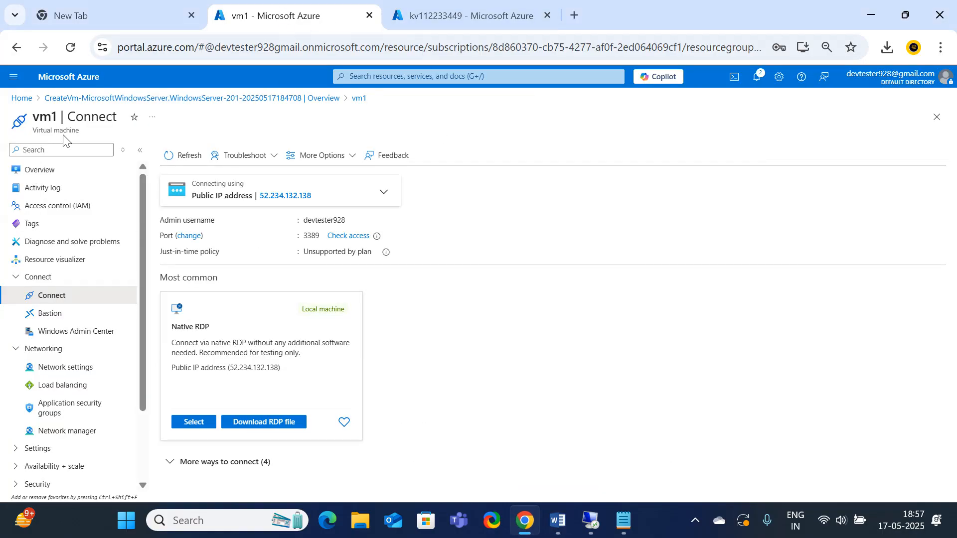
# Go to the Azure portal home page and start a Cloud Shell session
pyautogui.click(22, 99)
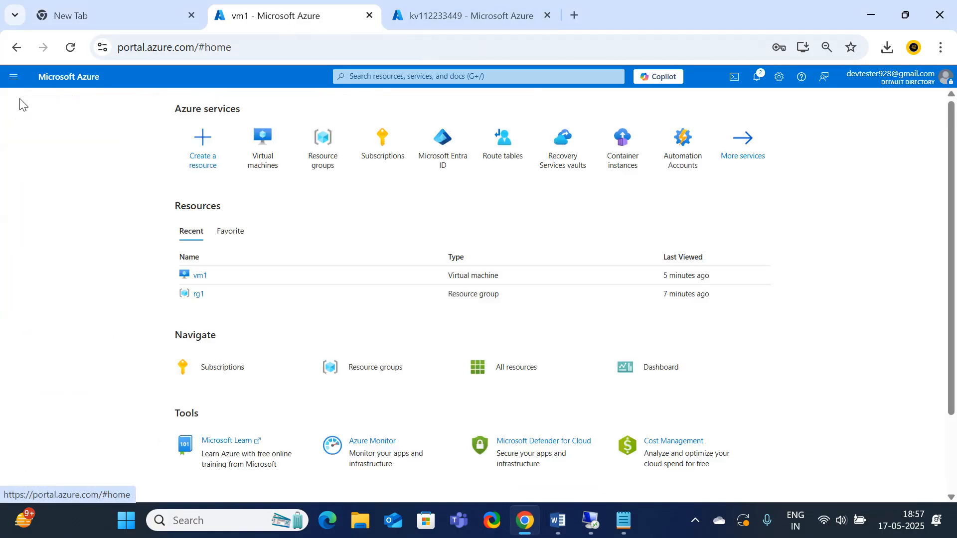
pyautogui.click(734, 79)
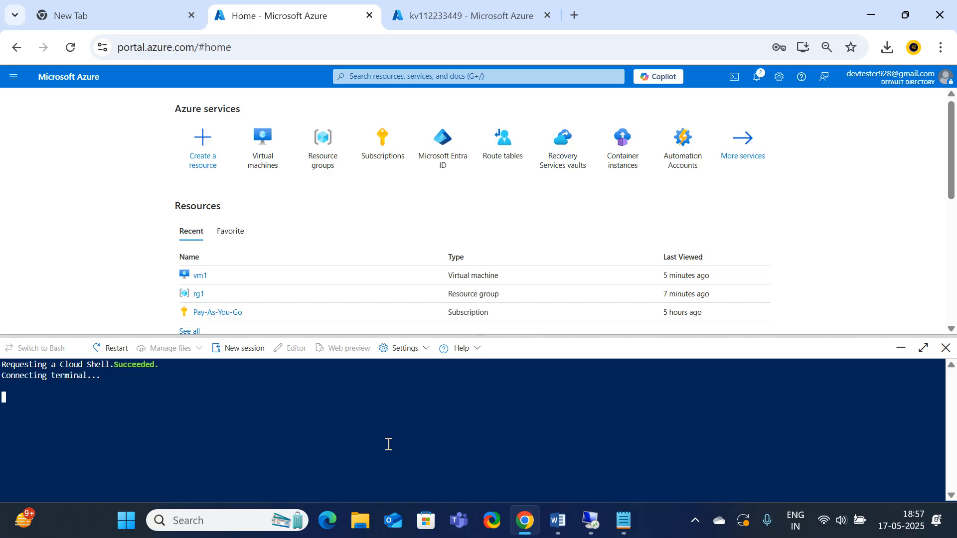
# Copy the $KeyVault and Set-AzVMDiskEncryptionExtension commands from the Word instructions and paste them below the names in Notepad
pyautogui.click(548, 519)
pyautogui.scroll(-5, 526, 348)
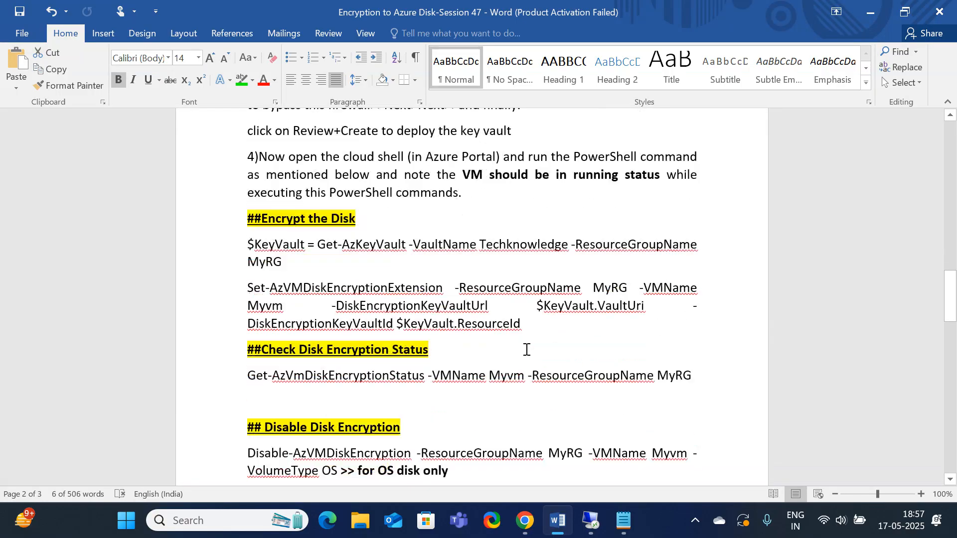
pyautogui.moveTo(250, 218); pyautogui.dragTo(542, 299)
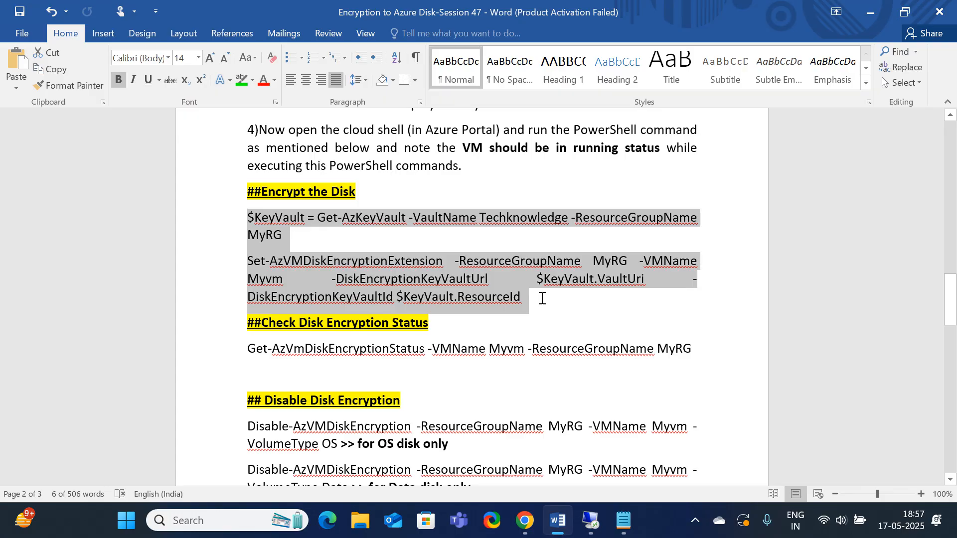
pyautogui.moveTo(543, 298); pyautogui.dragTo(543, 301)
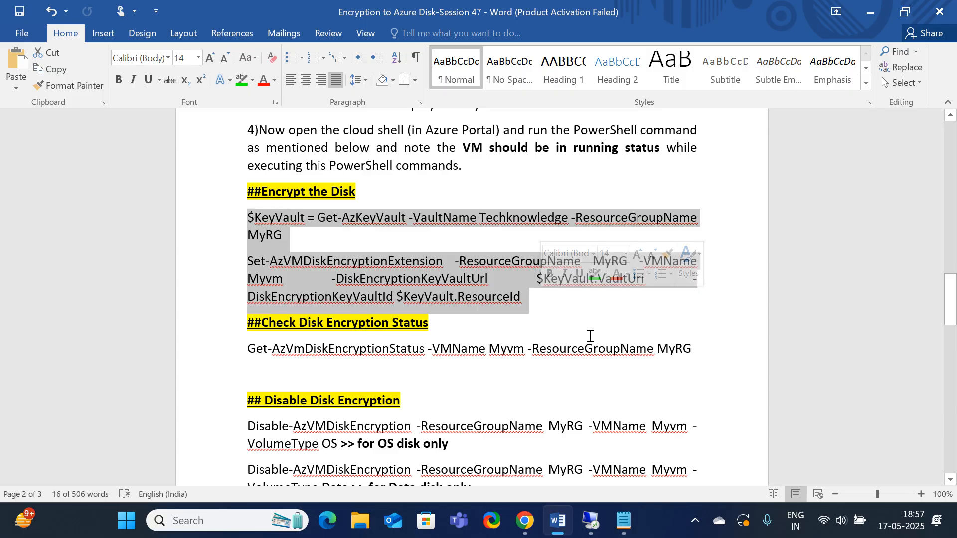
pyautogui.hotkey('ctrl', 'c')
pyautogui.click(626, 529)
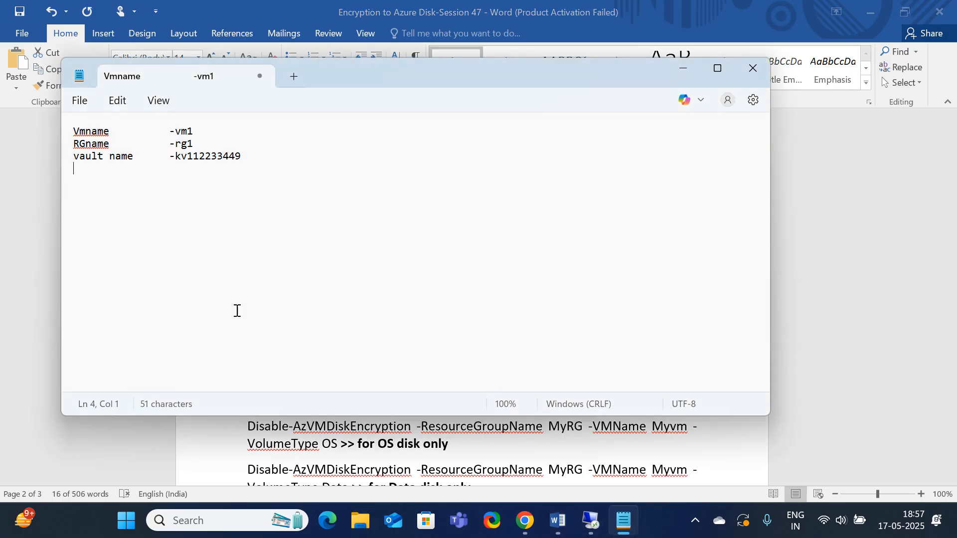
pyautogui.press('Return')
pyautogui.hotkey('ctrl', 'v')
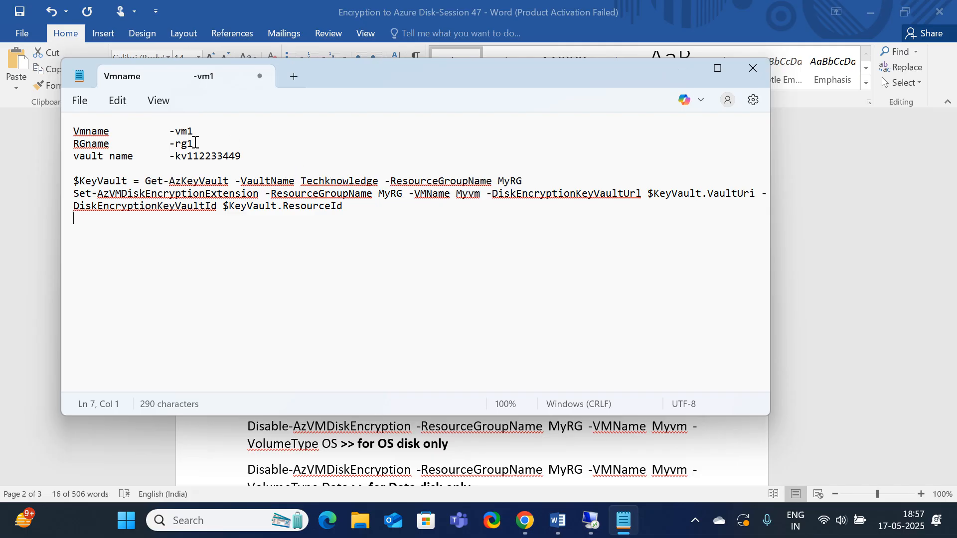
# Replace the vault name Techknowledge in the Get-AzKeyVault command with kv112233449 from the notes
pyautogui.doubleClick(215, 157)
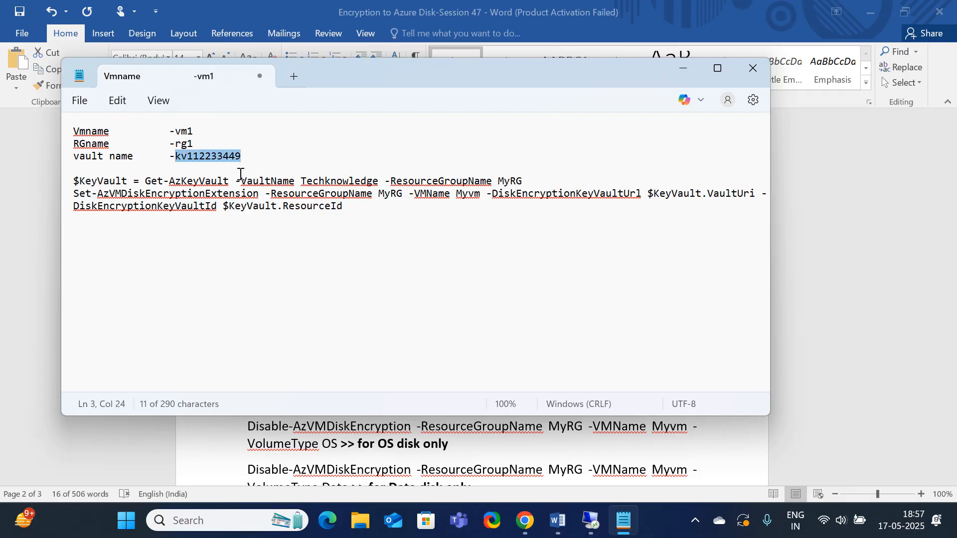
pyautogui.click(378, 182)
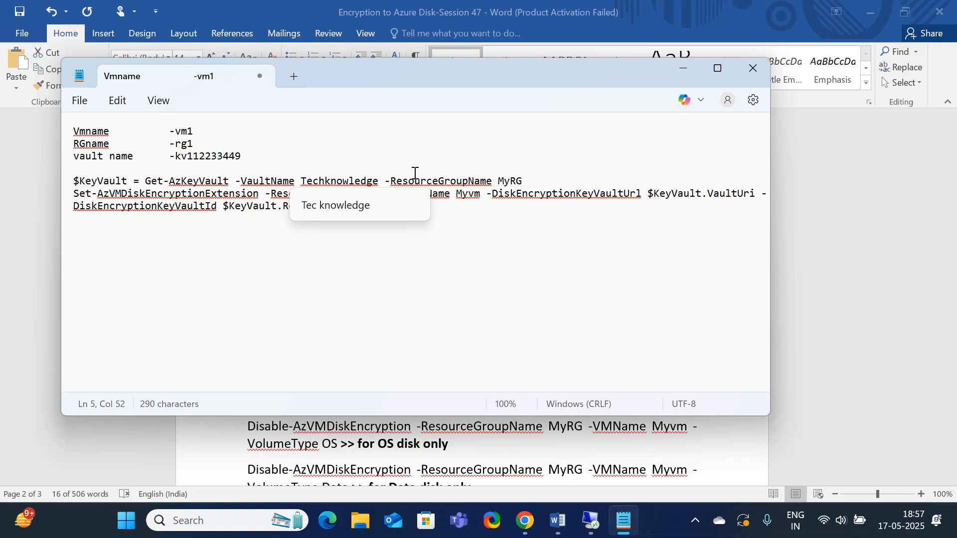
pyautogui.press('BackSpace')
pyautogui.press('BackSpace')
pyautogui.press('BackSpace')
pyautogui.press('BackSpace')
pyautogui.press('BackSpace')
pyautogui.press('BackSpace')
pyautogui.press('BackSpace')
pyautogui.press('BackSpace')
pyautogui.press('BackSpace')
pyautogui.press('BackSpace')
pyautogui.press('BackSpace')
pyautogui.press('BackSpace')
pyautogui.press('BackSpace')
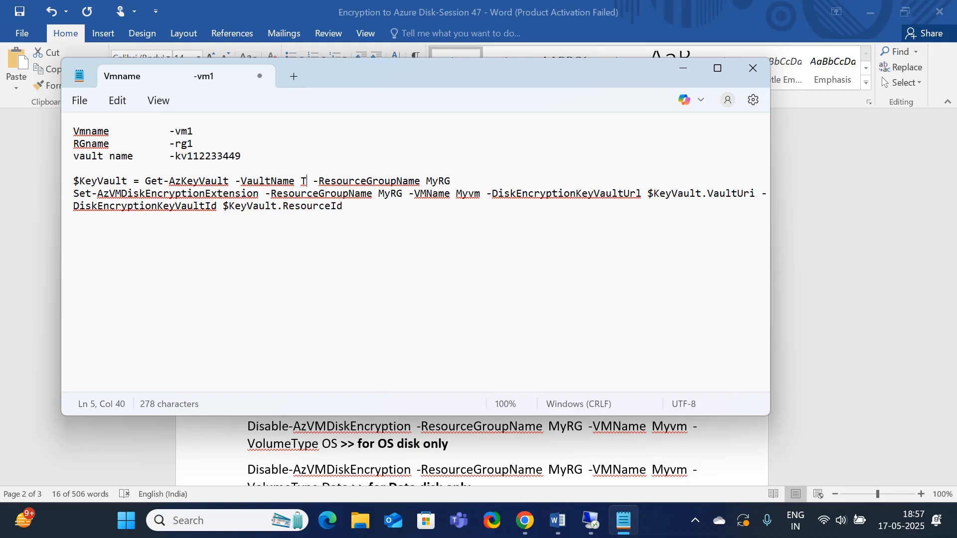
pyautogui.hotkey('ctrl', 'v')
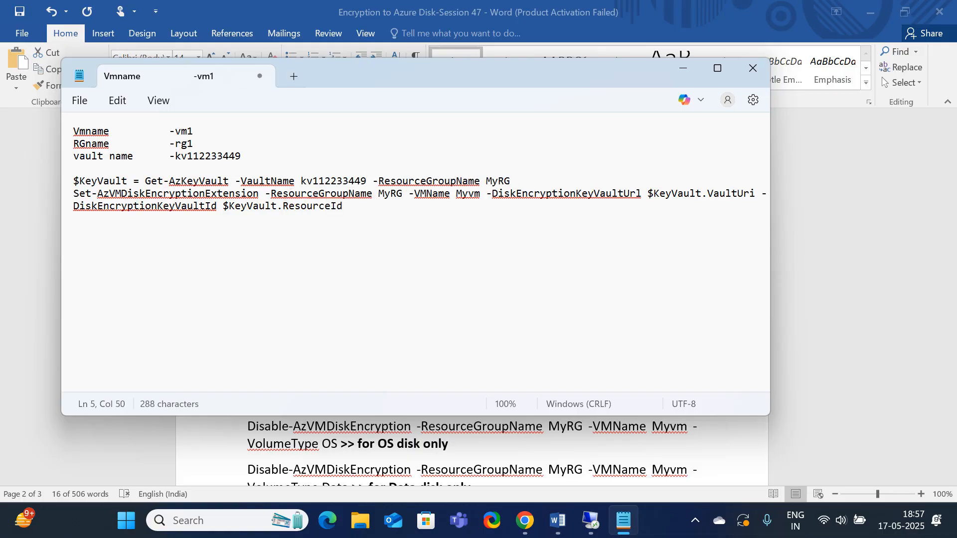
# Replace the resource group name MyRG with rg1 in both encryption commands
pyautogui.click(519, 180)
pyautogui.press('BackSpace')
pyautogui.press('BackSpace')
pyautogui.press('BackSpace')
pyautogui.press('BackSpace')
pyautogui.write('rg1')
pyautogui.click(405, 196)
pyautogui.press('BackSpace')
pyautogui.press('BackSpace')
pyautogui.press('BackSpace')
pyautogui.press('BackSpace')
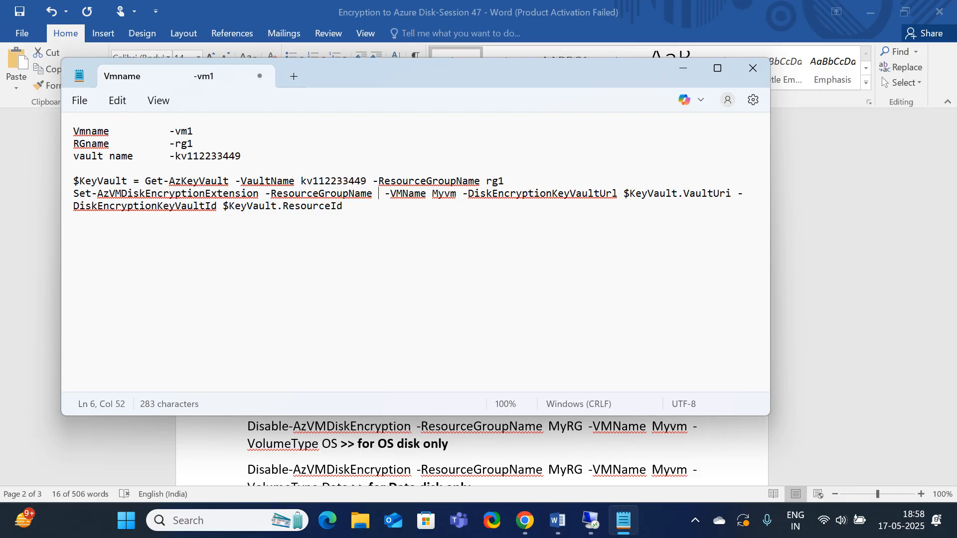
pyautogui.write('rg1')
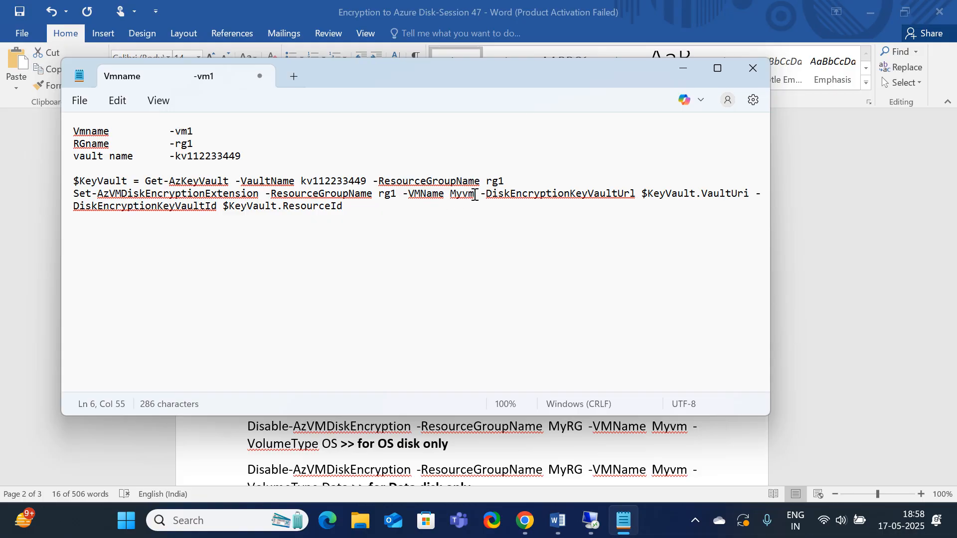
# Replace the VM name Myvm with vm1 in the Set-AzVMDiskEncryptionExtension command
pyautogui.click(475, 195)
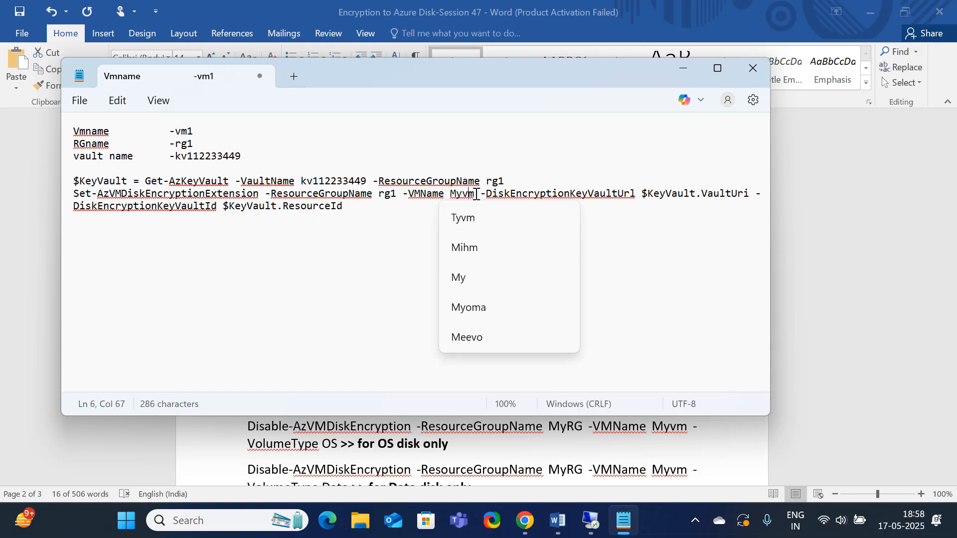
pyautogui.click(476, 195)
pyautogui.press('BackSpace')
pyautogui.press('BackSpace')
pyautogui.press('BackSpace')
pyautogui.press('BackSpace')
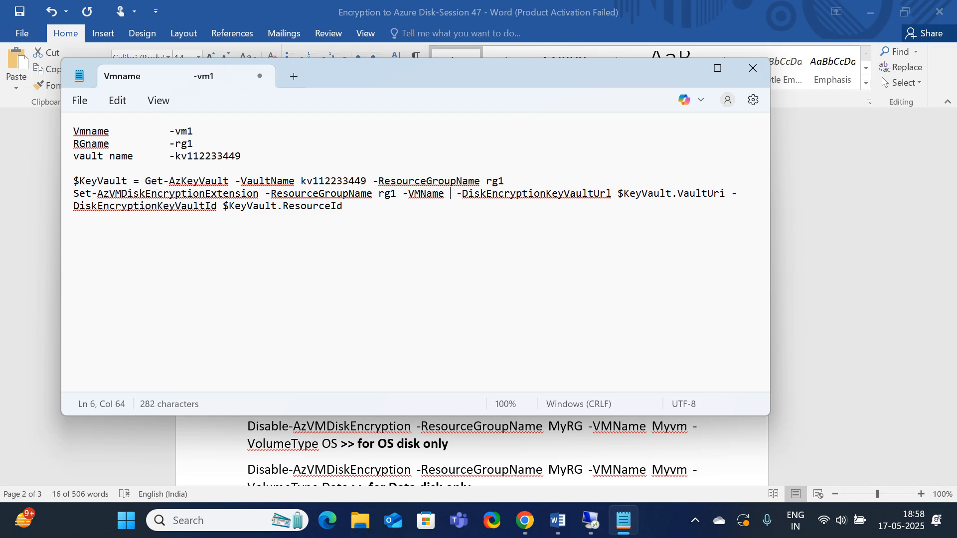
pyautogui.write('vm1')
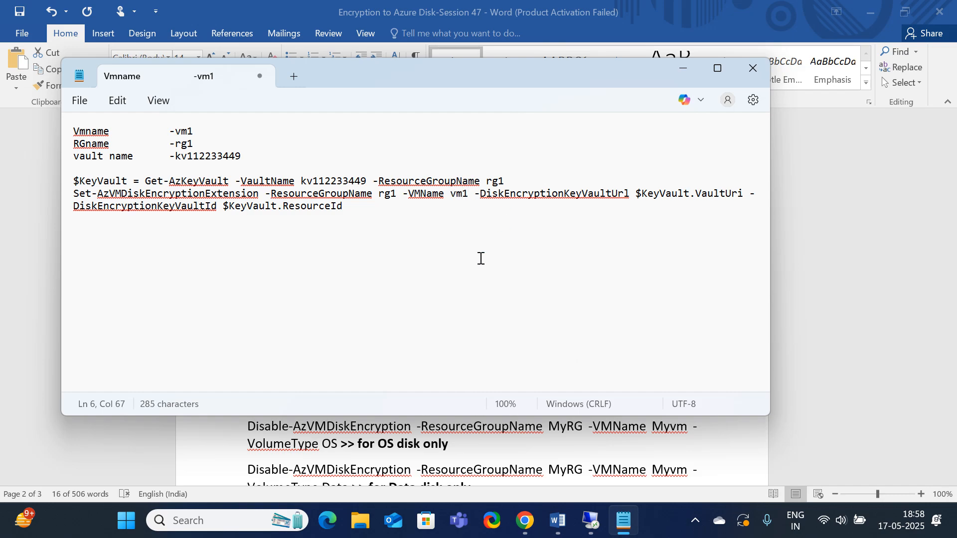
# Check the edited names in the Notepad commands and copy both complete commands
pyautogui.click(481, 259)
pyautogui.click(301, 176)
pyautogui.hotkey('shift', 'Home')
pyautogui.moveTo(487, 181); pyautogui.dragTo(502, 177)
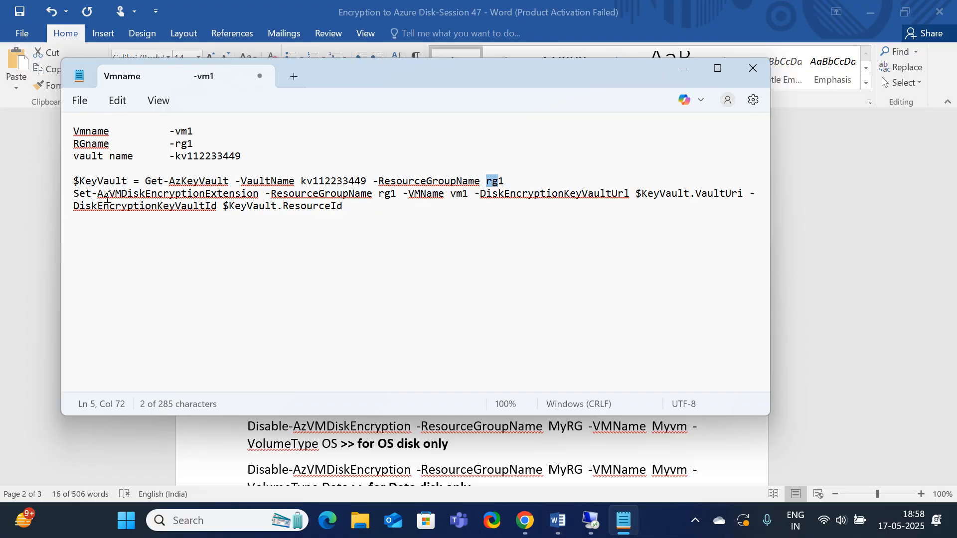
pyautogui.click(91, 193)
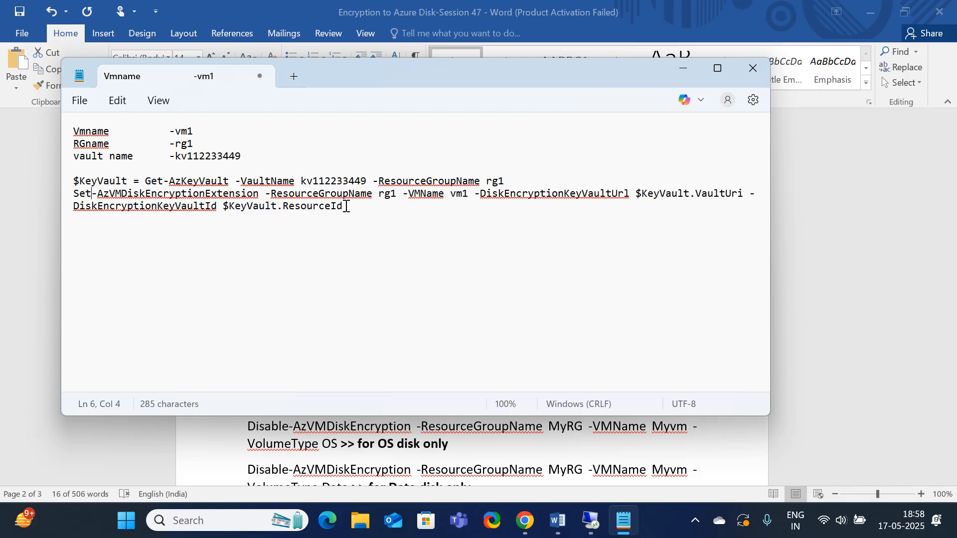
pyautogui.moveTo(346, 207); pyautogui.dragTo(63, 188)
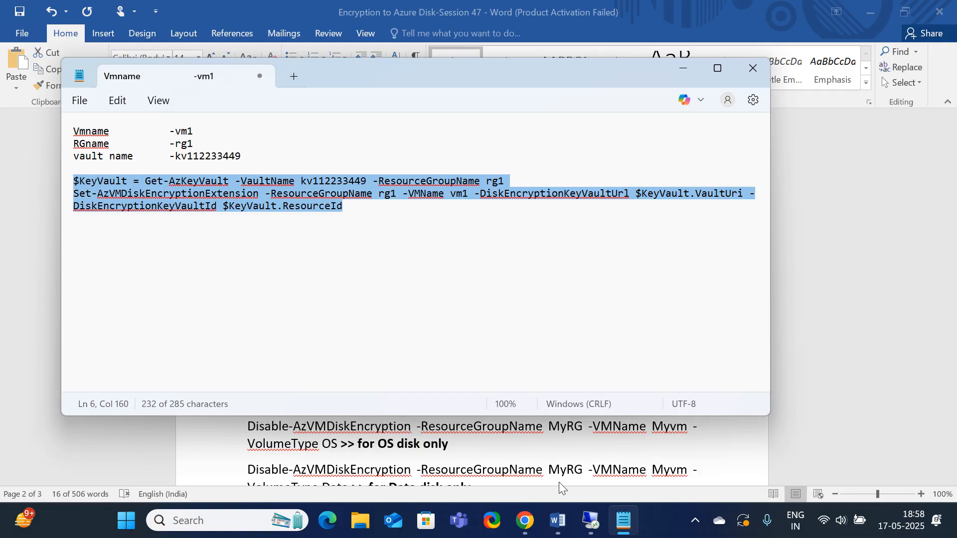
# Return to Cloud Shell in the browser, enlarge its pane and clear the terminal
pyautogui.click(536, 532)
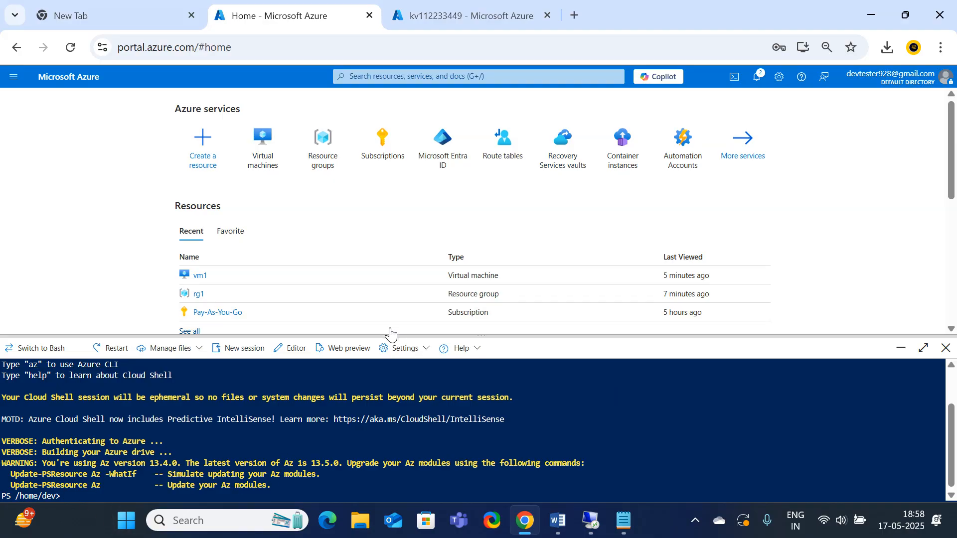
pyautogui.moveTo(399, 334); pyautogui.dragTo(419, 199)
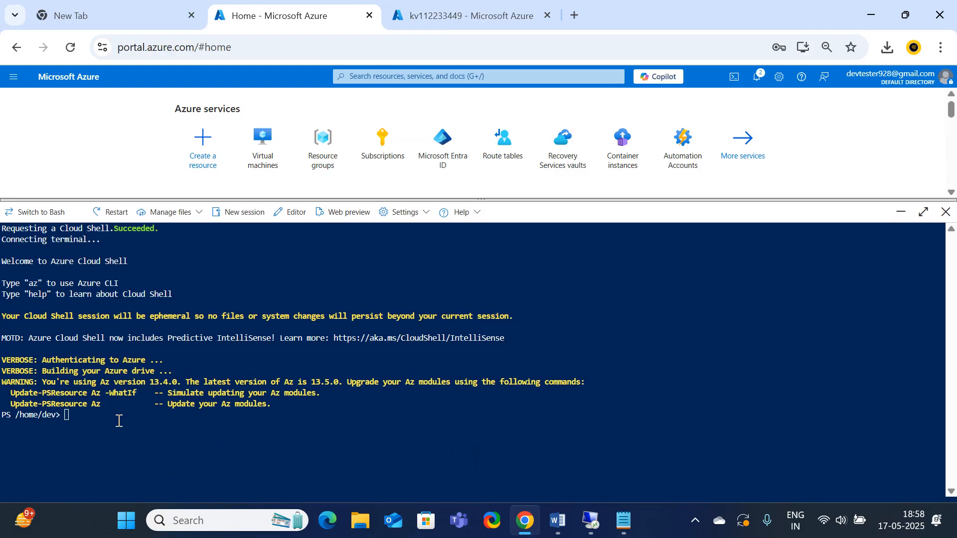
pyautogui.click(117, 423)
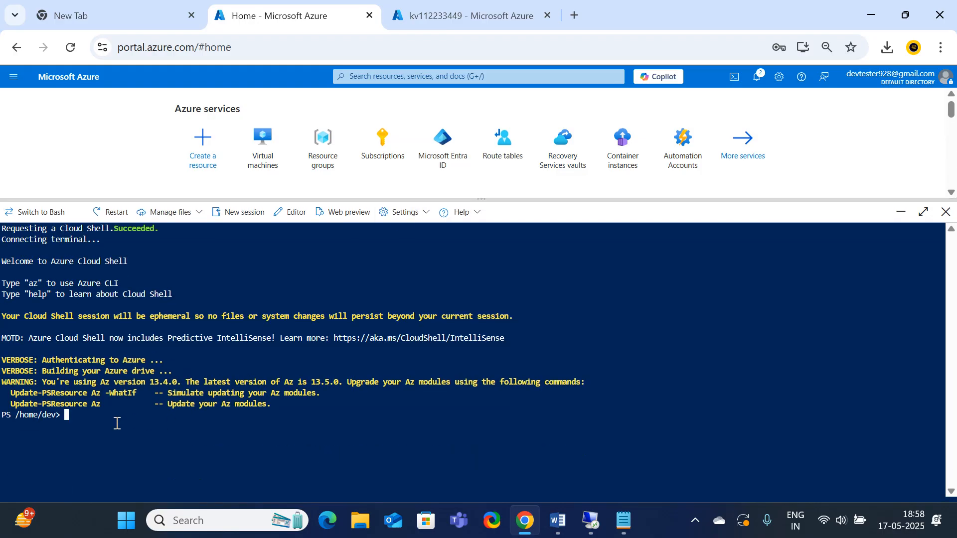
pyautogui.hotkey('ctrl', 'l')
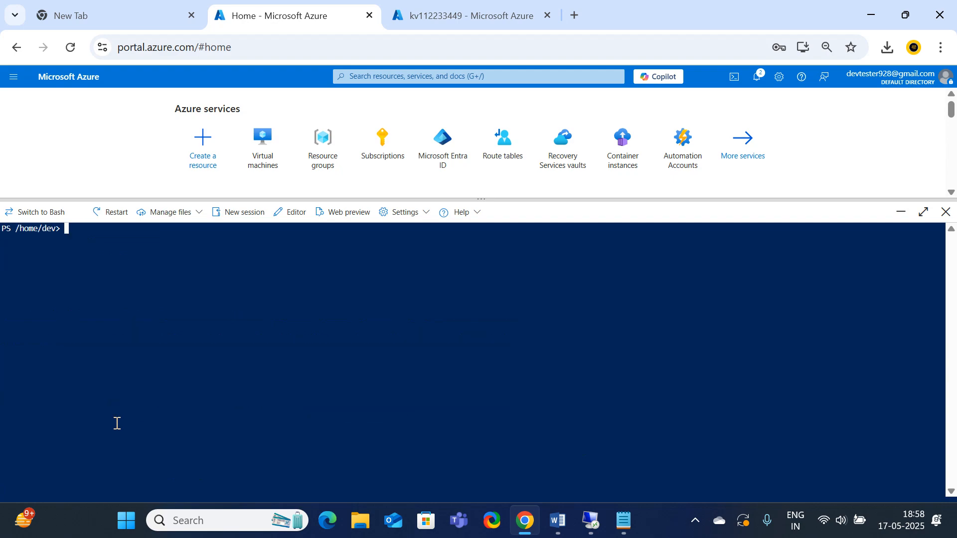
# Paste and run the two encryption commands in Cloud Shell, and answer Y to enable disk encryption on vm1
pyautogui.rightClick(106, 243)
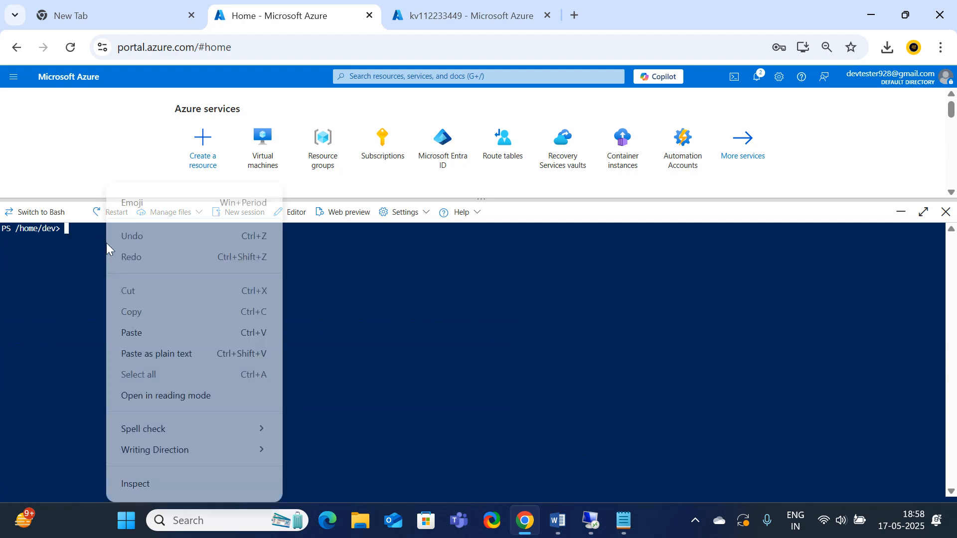
pyautogui.click(161, 331)
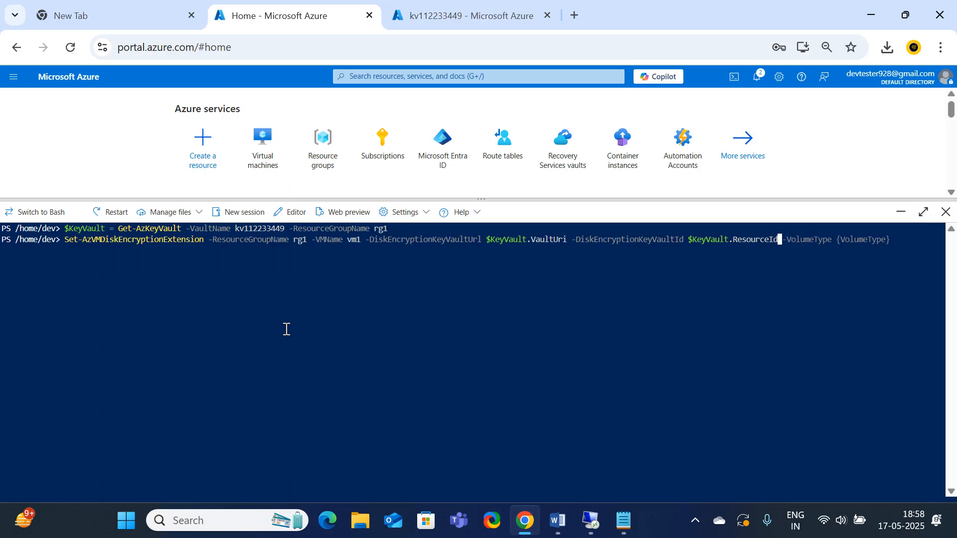
pyautogui.press('Return')
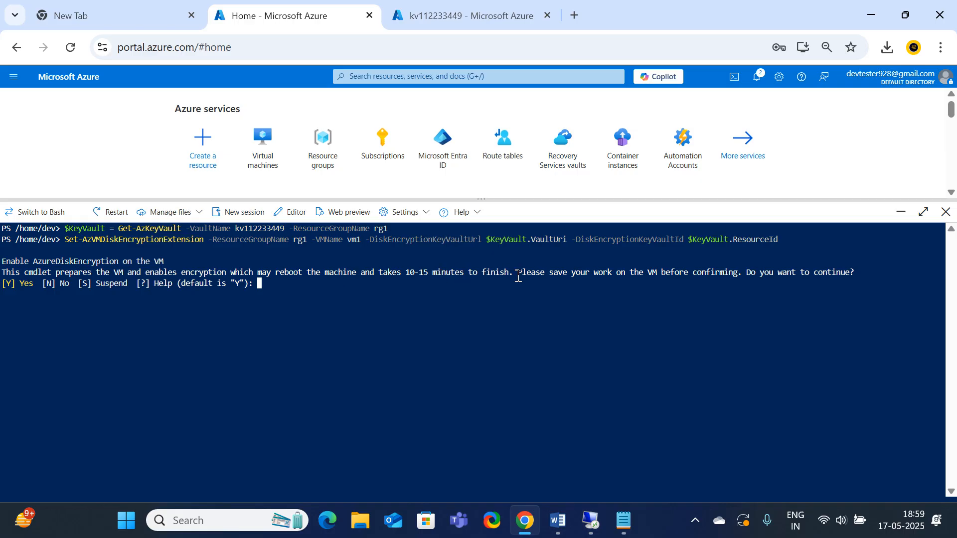
pyautogui.moveTo(517, 274); pyautogui.dragTo(783, 274)
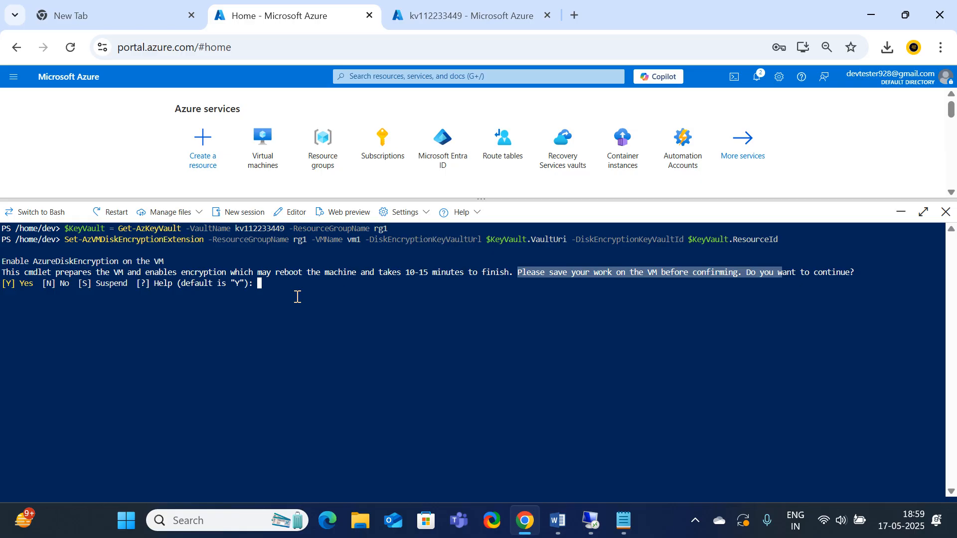
pyautogui.write('Y')
pyautogui.press('Return')
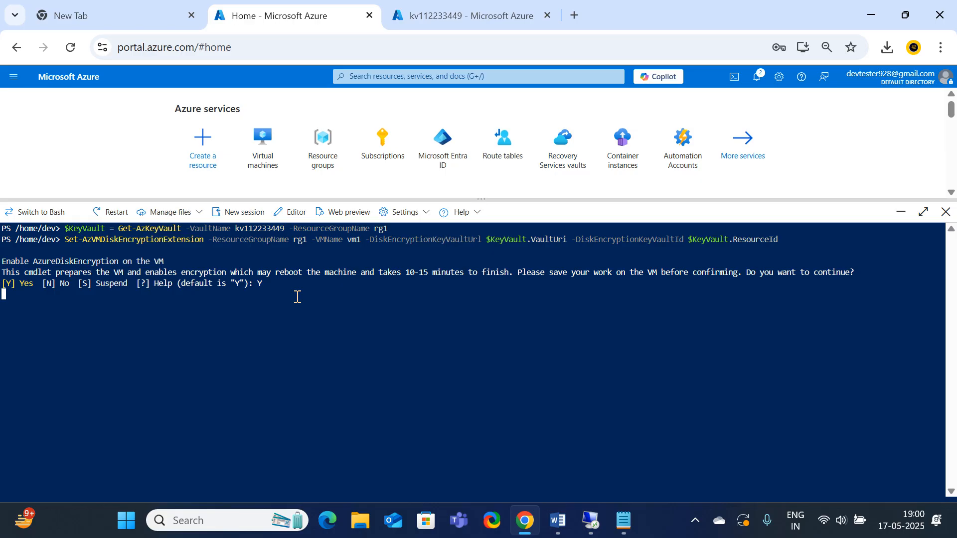
# Glance at the disk encryption status command in the Word instructions and return to Cloud Shell
pyautogui.click(557, 520)
pyautogui.click(573, 324)
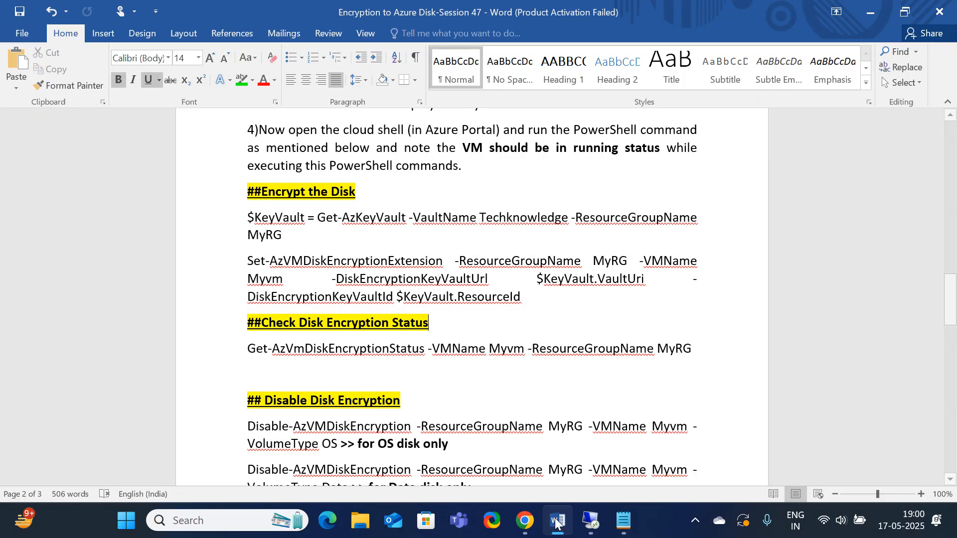
pyautogui.click(526, 521)
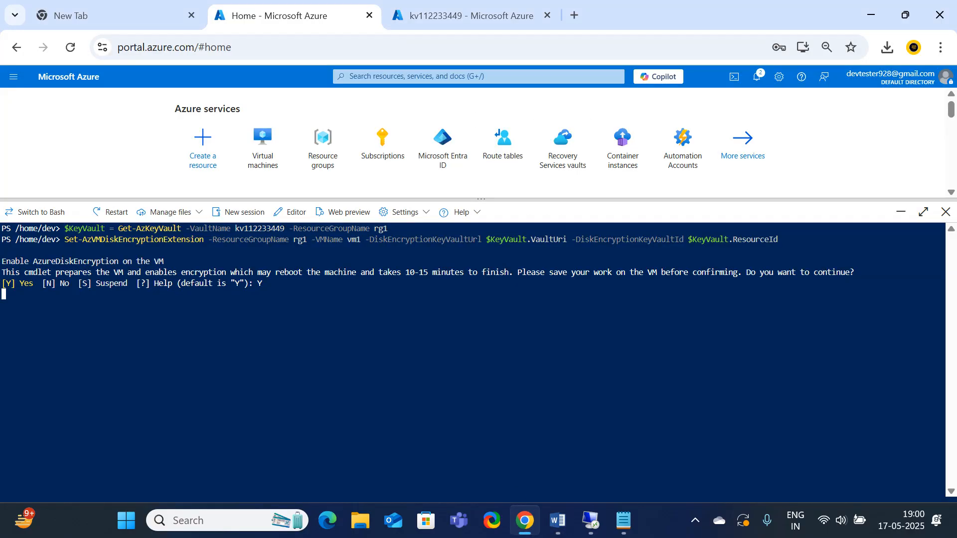
# Show the vm1 remote session in full screen, examine its drives under This PC for encryption locks, and leave full screen
pyautogui.click(559, 521)
pyautogui.click(590, 522)
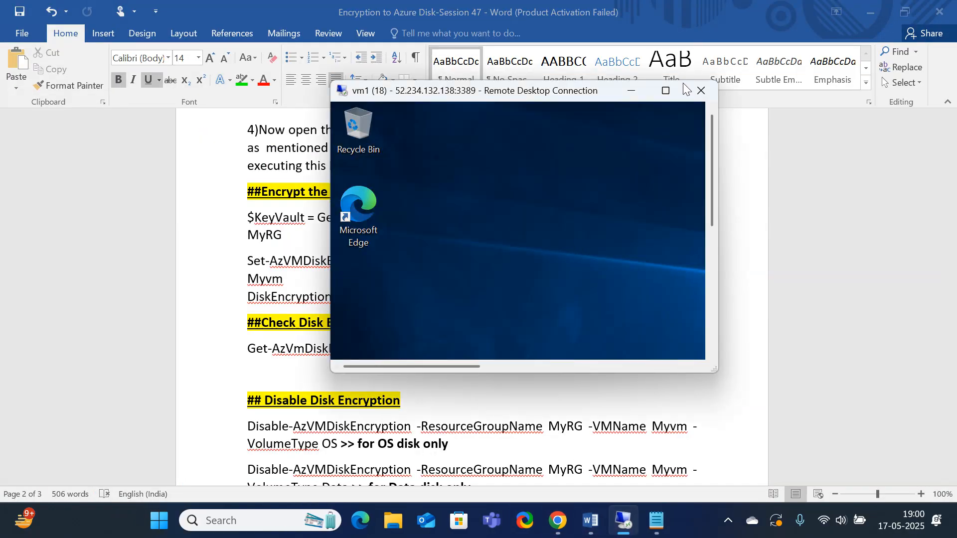
pyautogui.click(670, 91)
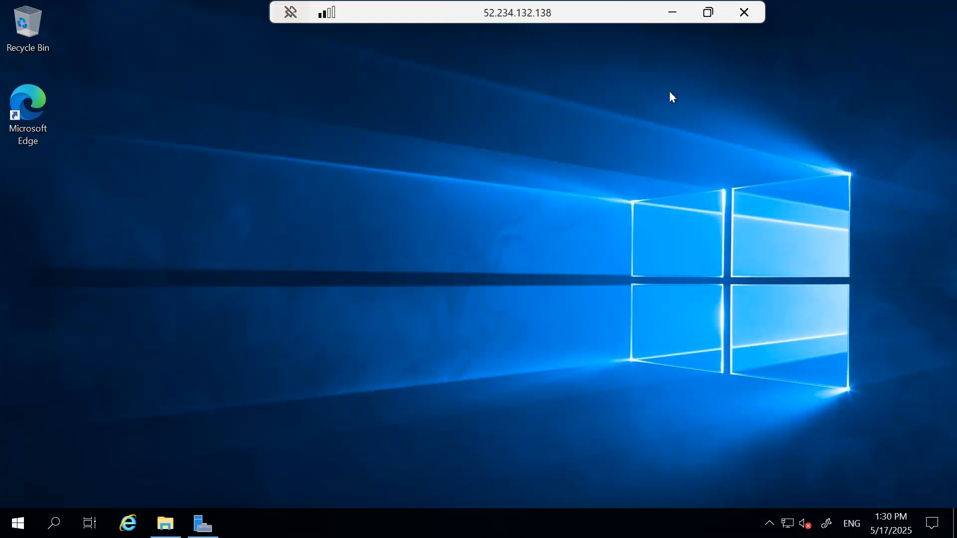
pyautogui.click(165, 524)
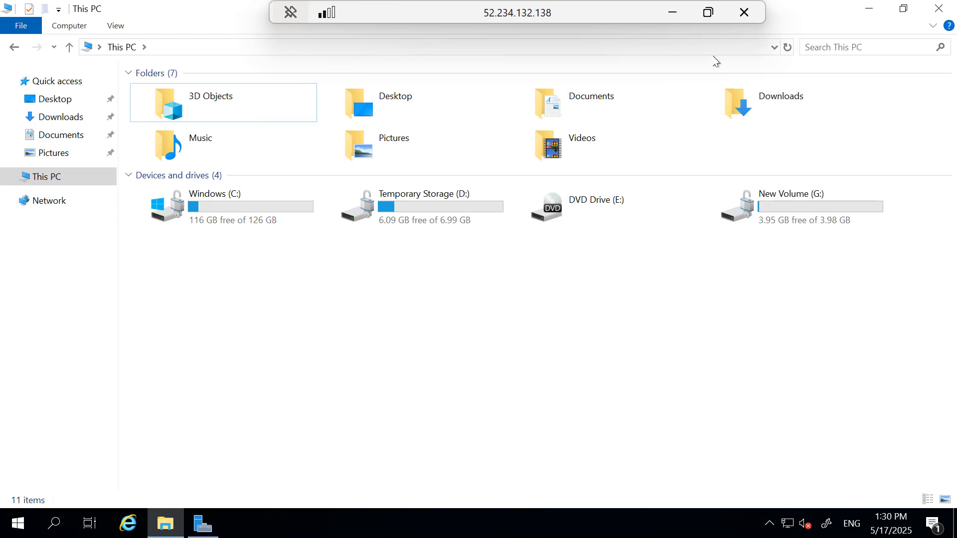
pyautogui.click(867, 9)
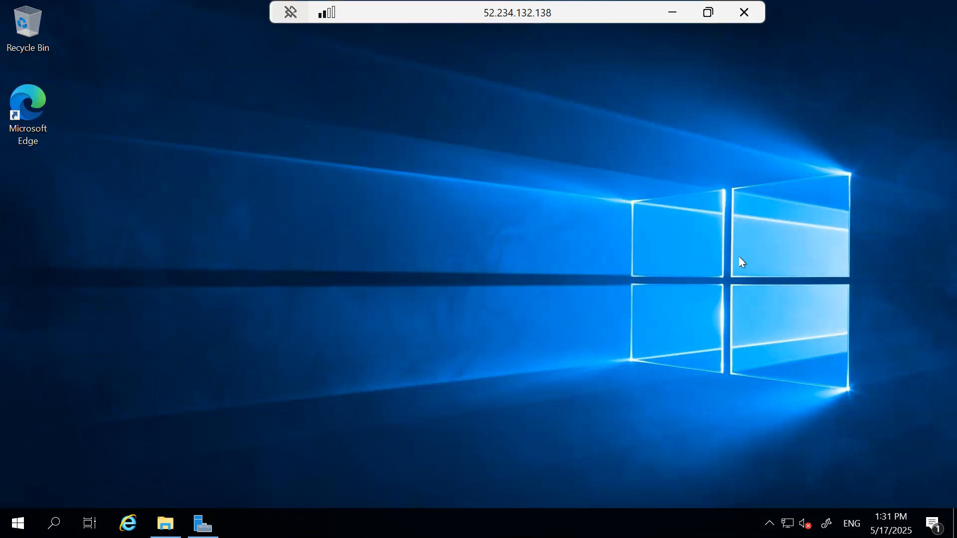
pyautogui.doubleClick(440, 6)
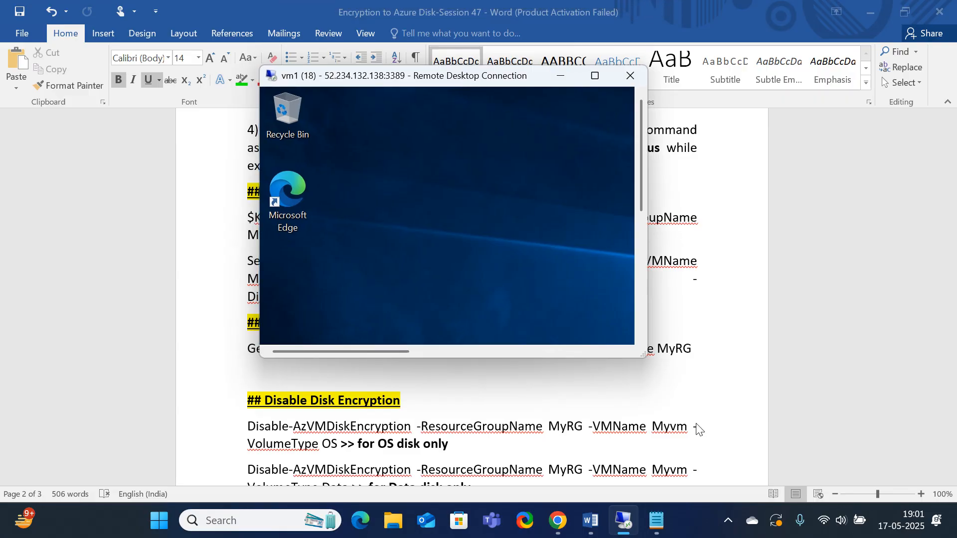
# Examine vm1's drives under This PC in the full-screen remote session, then check the encryption command's result in Cloud Shell
pyautogui.click(593, 76)
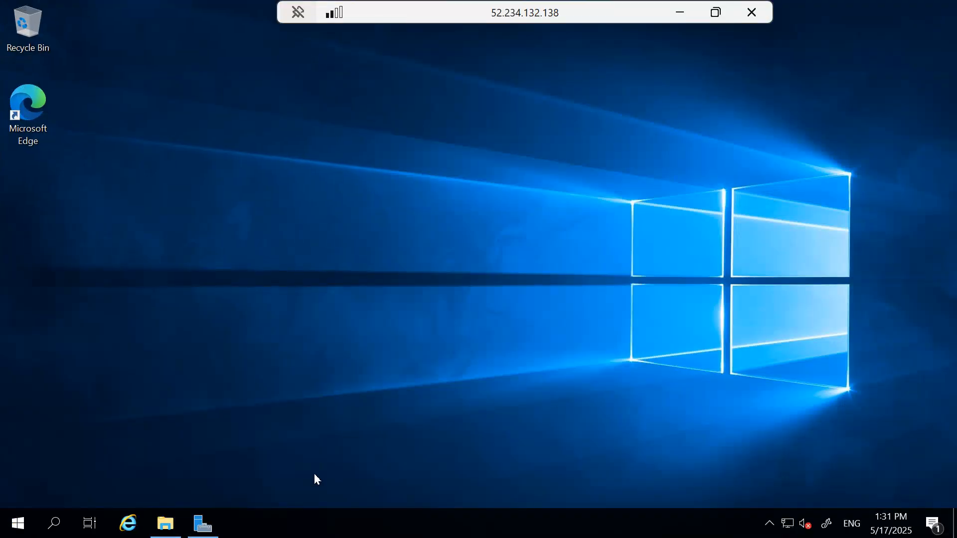
pyautogui.click(165, 523)
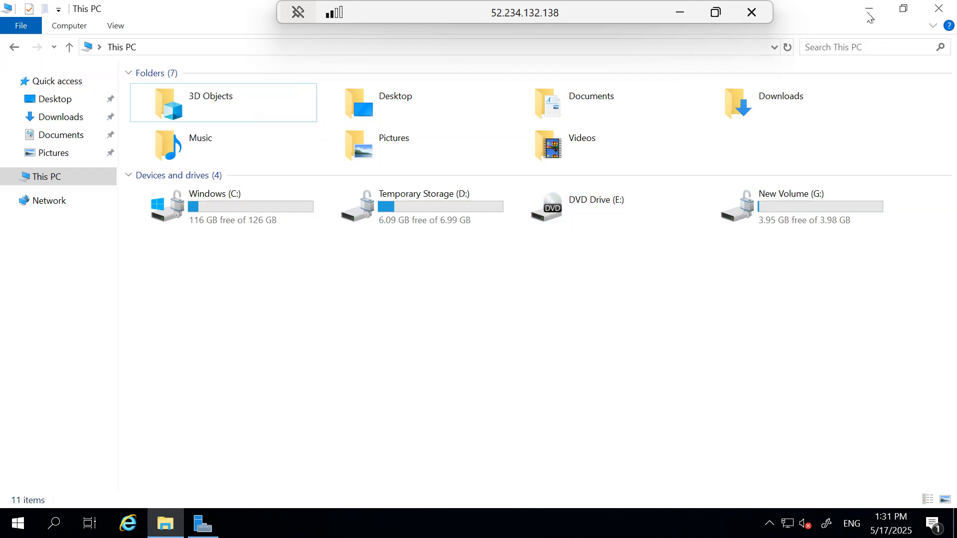
pyautogui.click(868, 12)
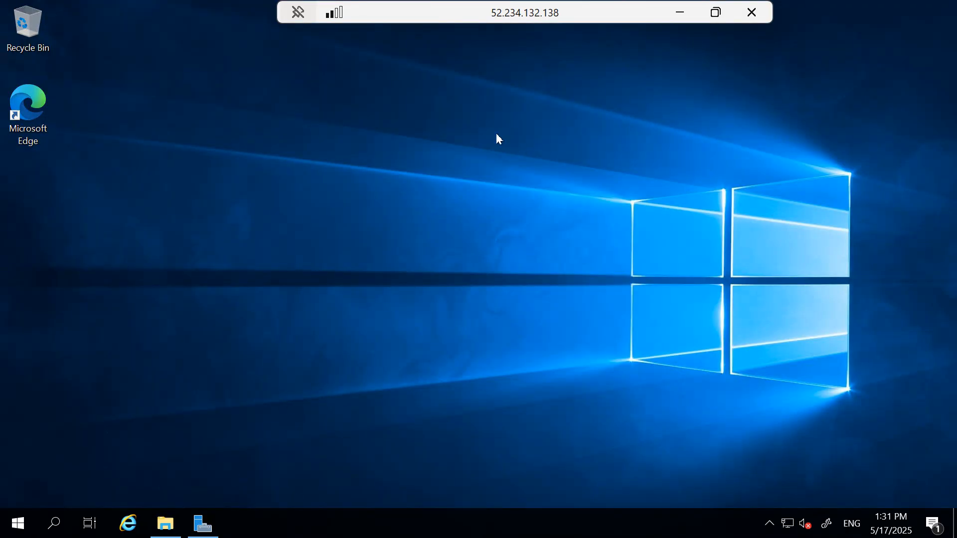
pyautogui.doubleClick(491, 17)
pyautogui.click(563, 513)
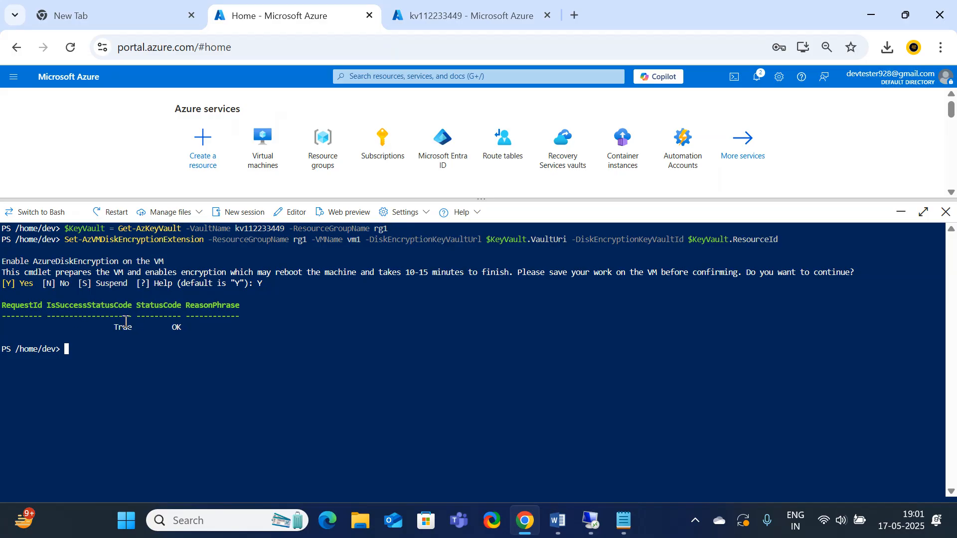
pyautogui.moveTo(189, 327); pyautogui.dragTo(113, 328)
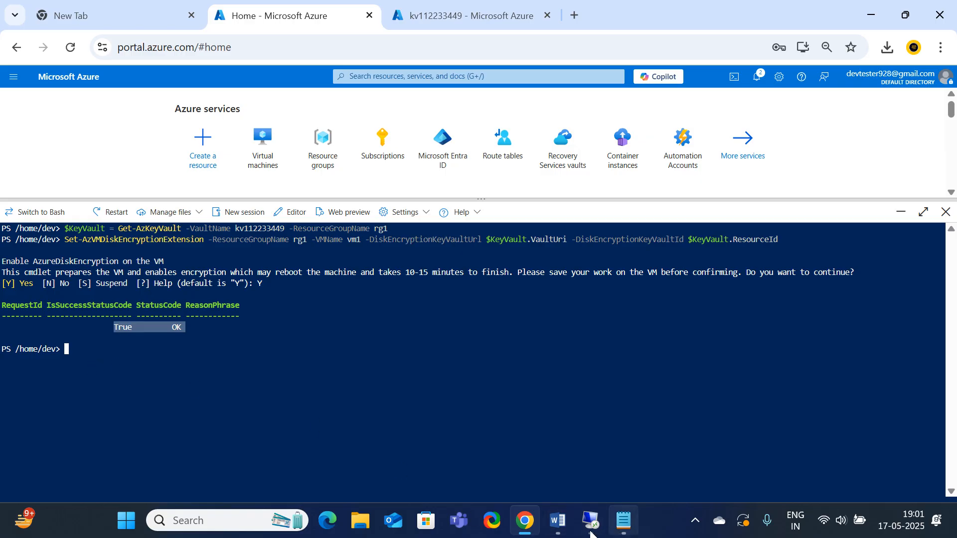
# Copy the Get-AzVmDiskEncryptionStatus command from the Word instructions and paste it at the Cloud Shell prompt
pyautogui.click(546, 531)
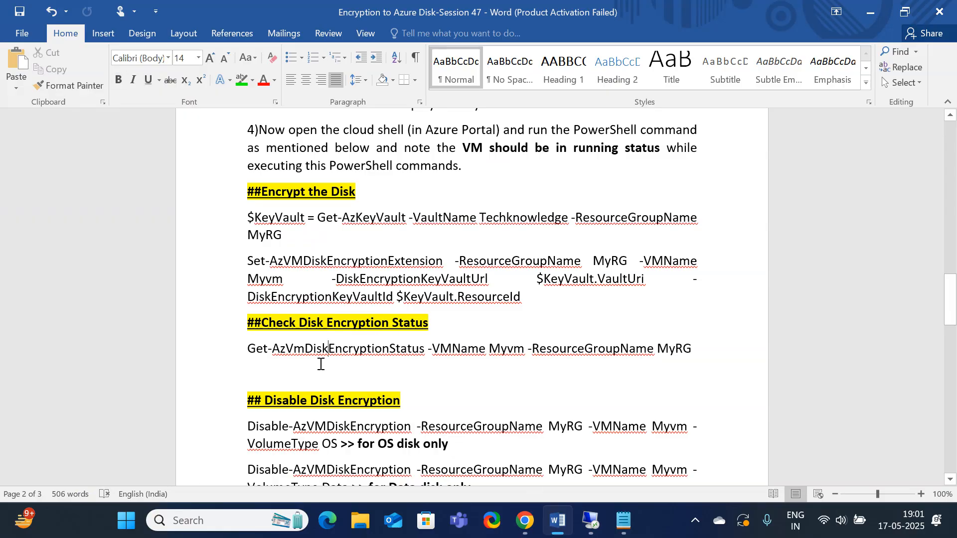
pyautogui.moveTo(249, 349); pyautogui.dragTo(686, 348)
pyautogui.hotkey('ctrl', 'c')
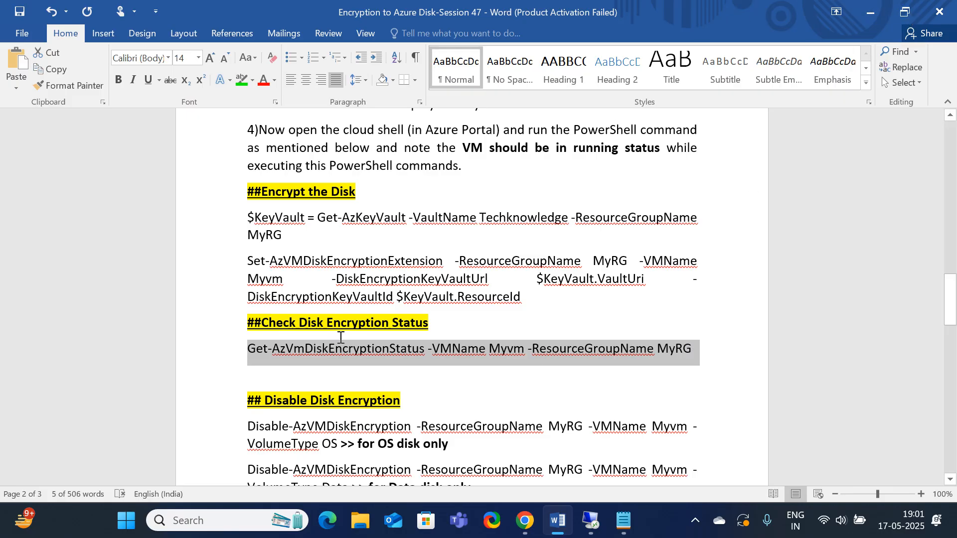
pyautogui.click(870, 13)
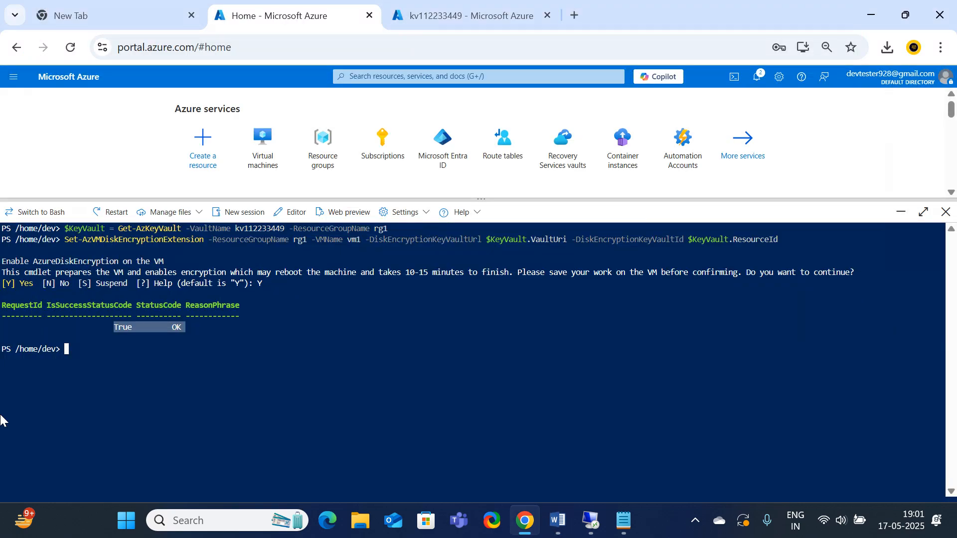
pyautogui.rightClick(117, 353)
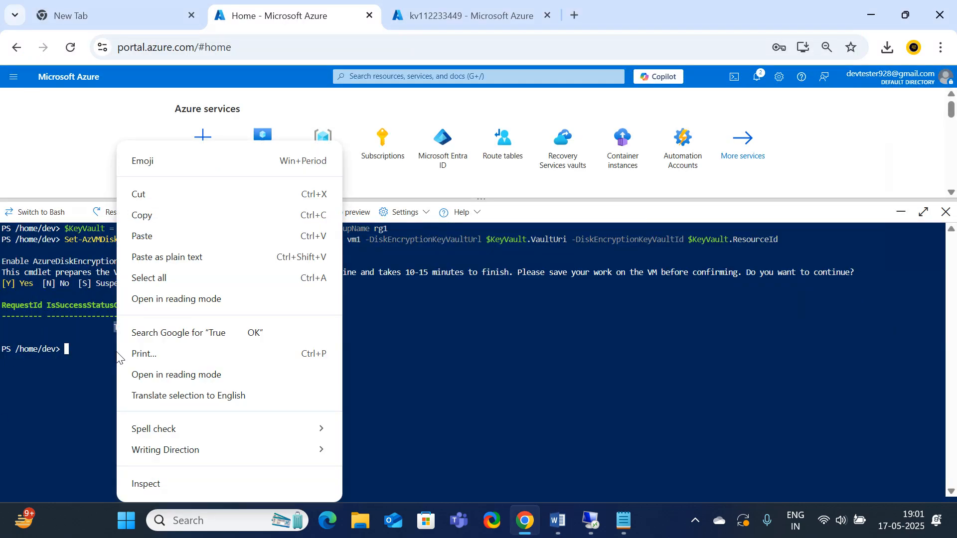
pyautogui.click(149, 236)
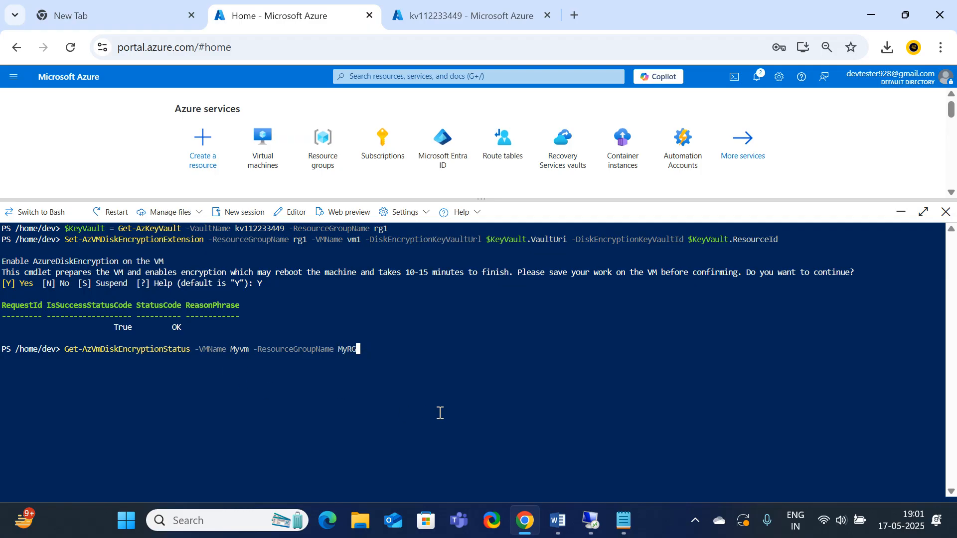
# Change the status command to resource group rg1 and VM name vm1, run it and check both volumes' encryption status
pyautogui.press('BackSpace')
pyautogui.press('BackSpace')
pyautogui.press('BackSpace')
pyautogui.press('BackSpace')
pyautogui.write('rg1')
pyautogui.press('Left')
pyautogui.press('Left')
pyautogui.press('Left')
pyautogui.press('Left')
pyautogui.press('Left')
pyautogui.press('Left')
pyautogui.press('Left')
pyautogui.press('Left')
pyautogui.press('Left')
pyautogui.press('Left')
pyautogui.press('Left')
pyautogui.press('Left')
pyautogui.press('Left')
pyautogui.press('Left')
pyautogui.press('Left')
pyautogui.press('Left')
pyautogui.press('Left')
pyautogui.press('Left')
pyautogui.press('Left')
pyautogui.press('Left')
pyautogui.press('Left')
pyautogui.press('Left')
pyautogui.press('Left')
pyautogui.press('BackSpace')
pyautogui.press('BackSpace')
pyautogui.press('BackSpace')
pyautogui.press('BackSpace')
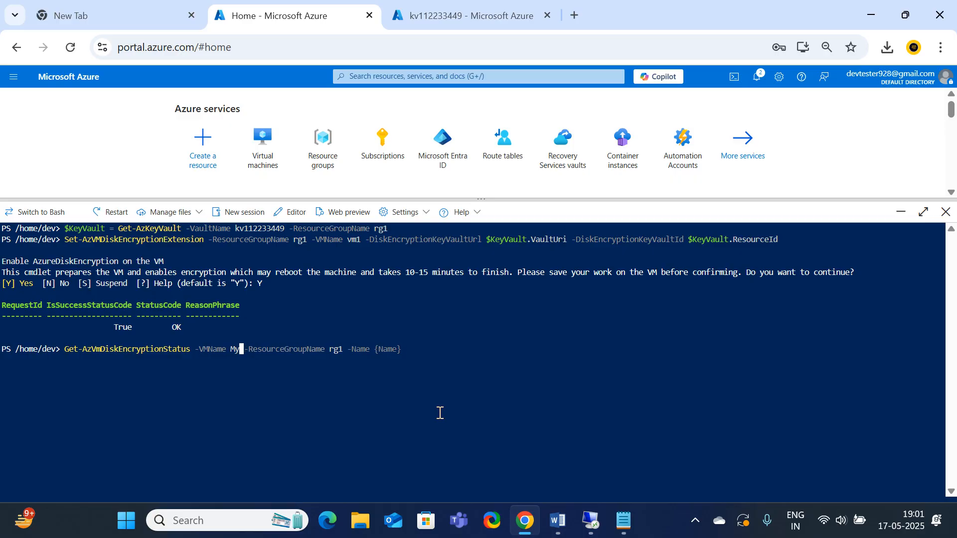
pyautogui.write('vm1')
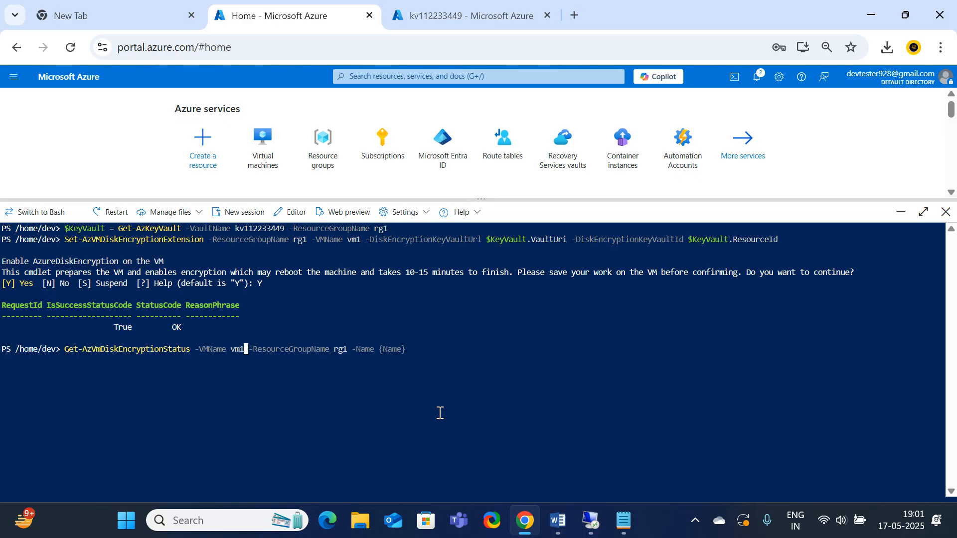
pyautogui.press('Return')
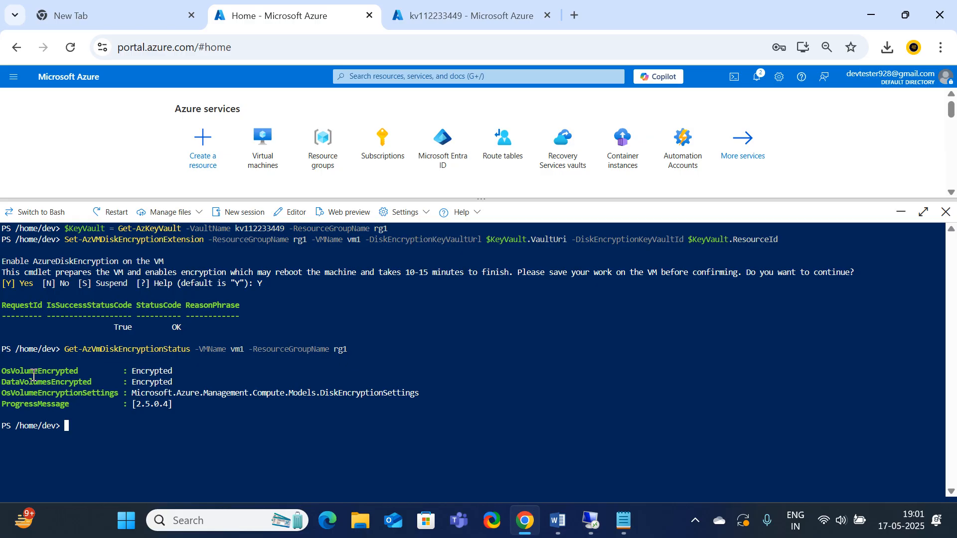
pyautogui.moveTo(3, 371); pyautogui.dragTo(172, 362)
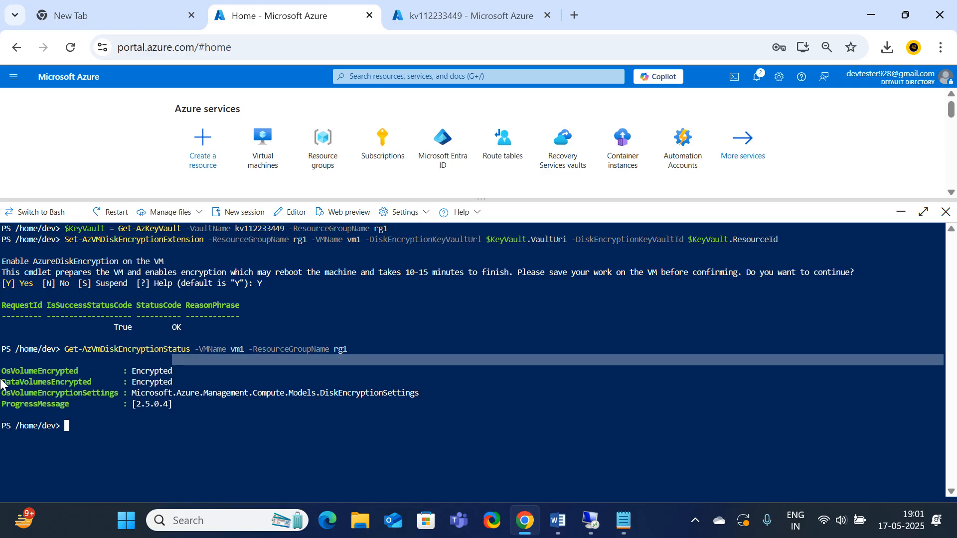
pyautogui.click(189, 384)
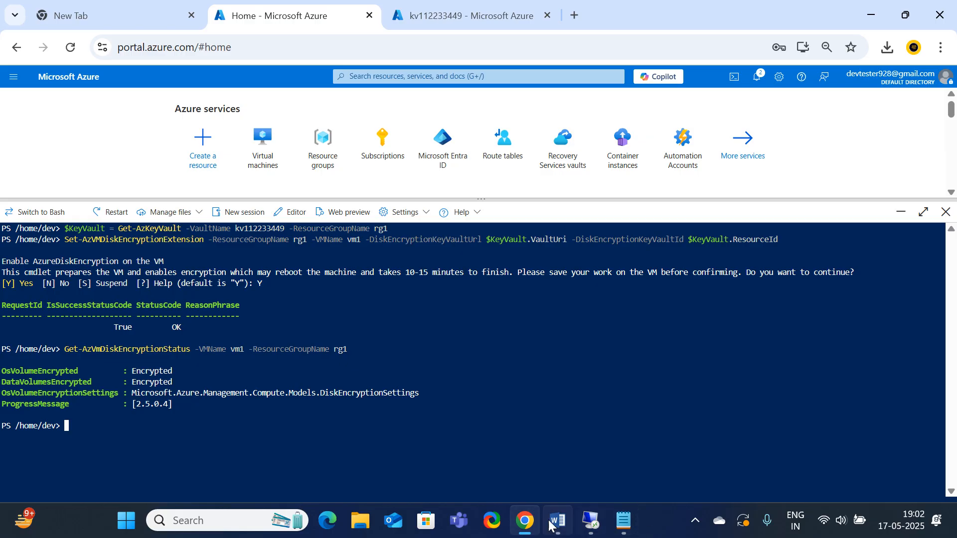
# Review the Disable Disk Encryption commands for the OS and Data volume types in the Word instructions
pyautogui.moveTo(555, 526)
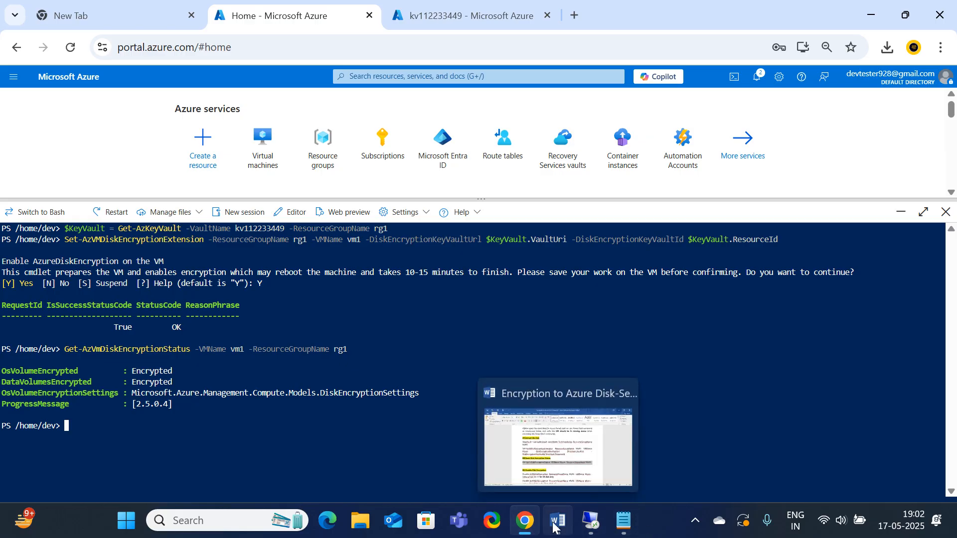
pyautogui.click(559, 471)
pyautogui.scroll(-3, 479, 374)
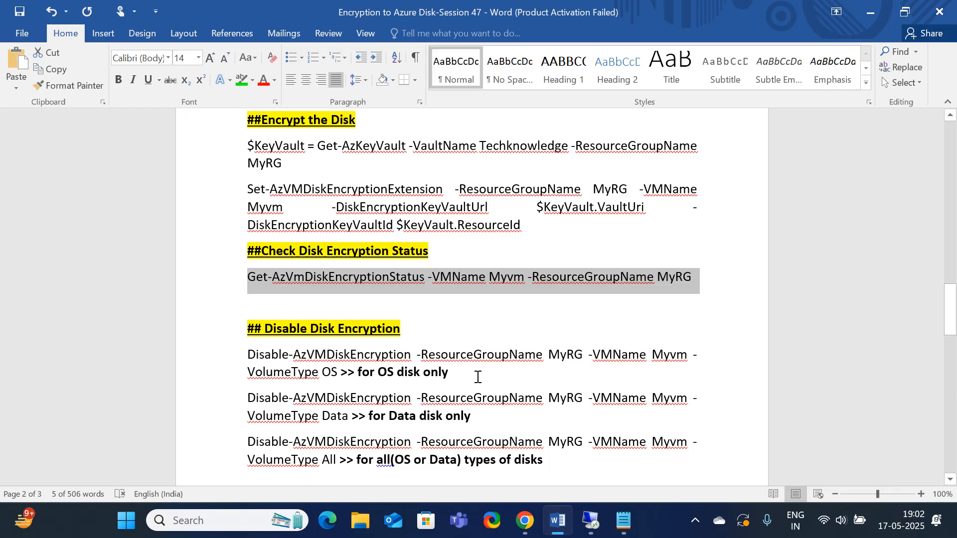
pyautogui.scroll(-3, 472, 382)
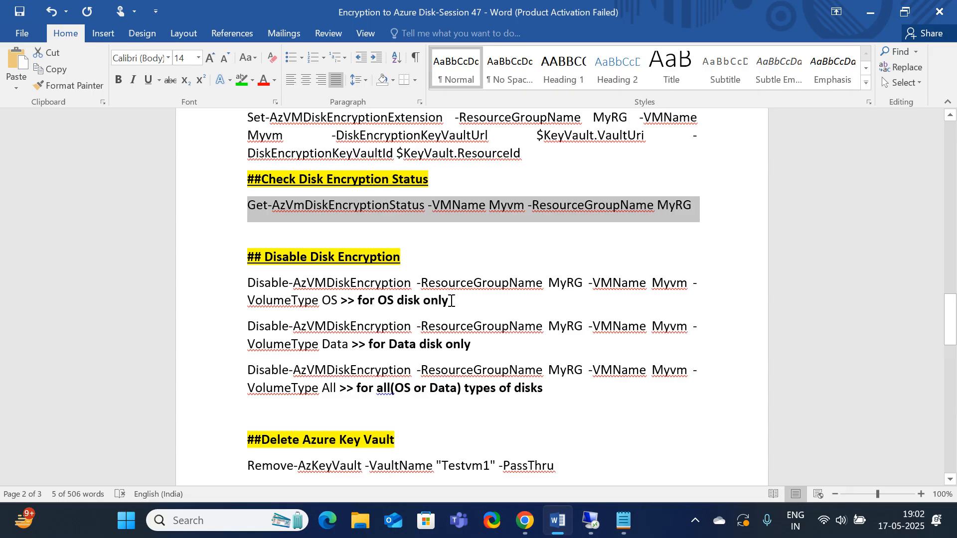
pyautogui.moveTo(450, 300); pyautogui.dragTo(298, 302)
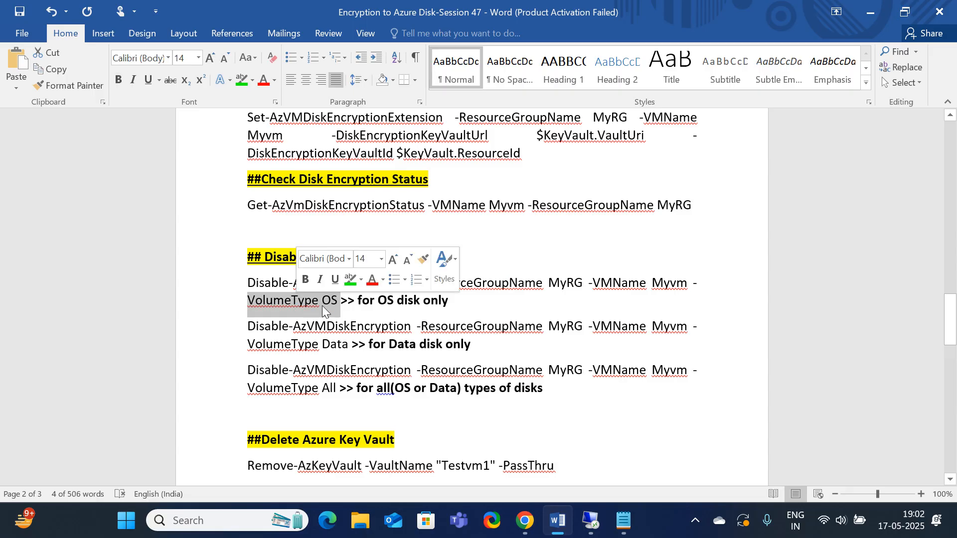
pyautogui.click(447, 301)
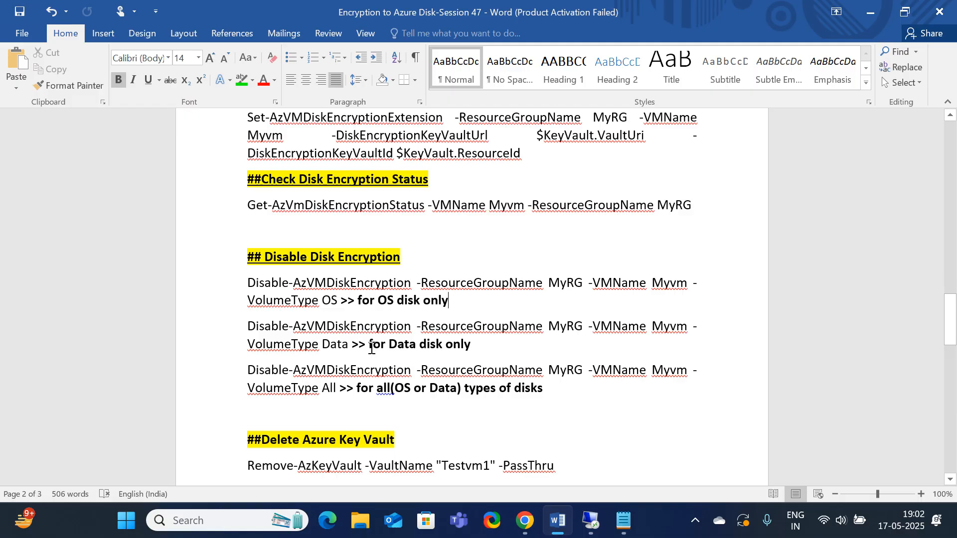
pyautogui.moveTo(348, 343); pyautogui.dragTo(274, 342)
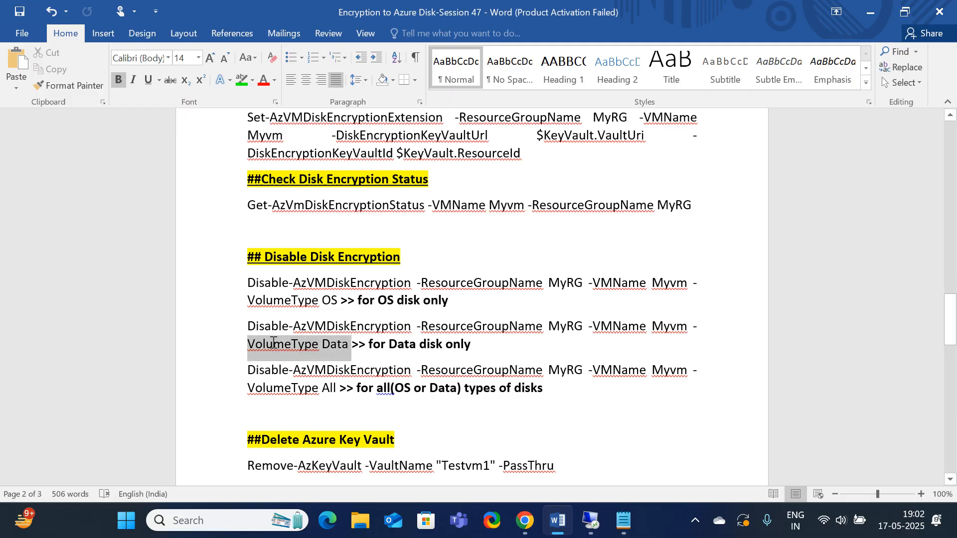
pyautogui.click(342, 344)
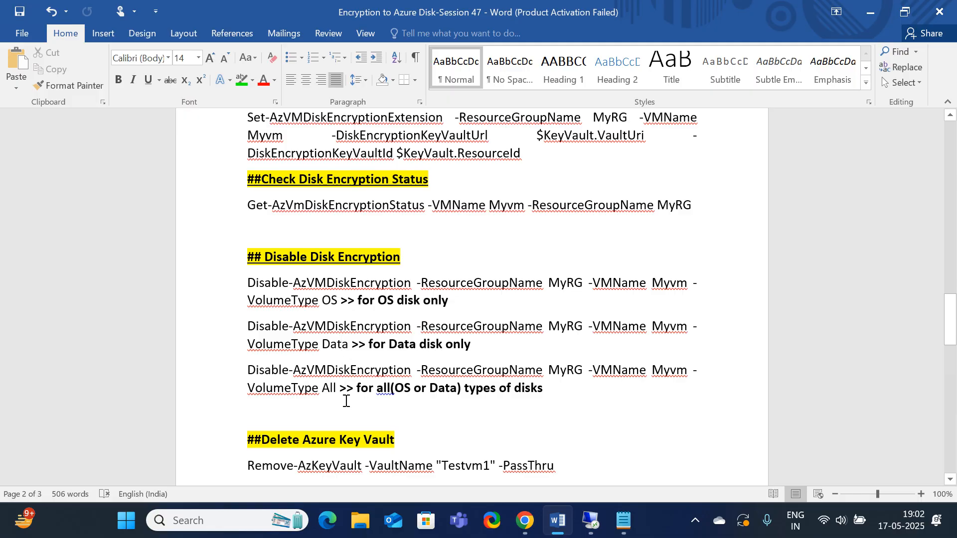
# Copy the Disable-AzVMDiskEncryption command with VolumeType All from Word and paste it at the Cloud Shell prompt
pyautogui.moveTo(341, 389); pyautogui.dragTo(253, 370)
pyautogui.hotkey('ctrl', 'c')
pyautogui.click(335, 389)
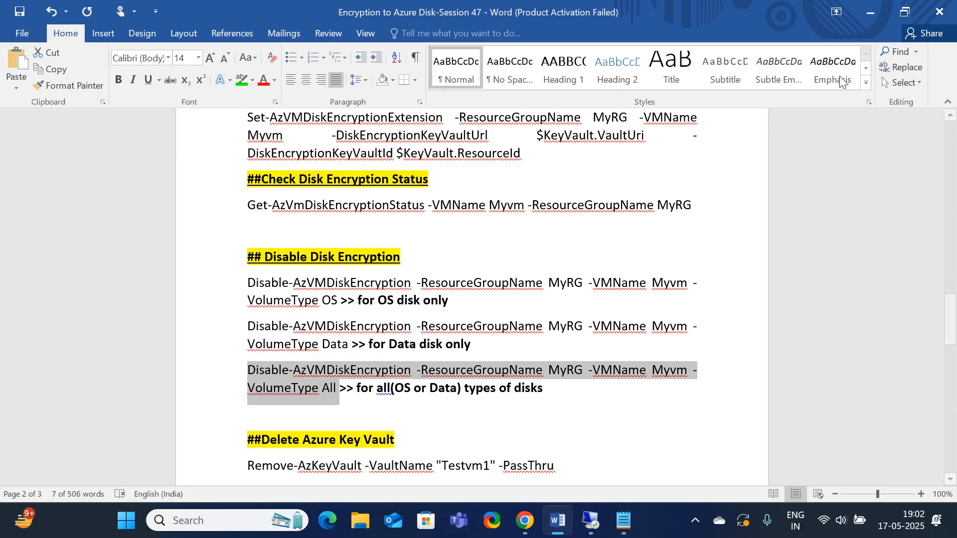
pyautogui.click(869, 11)
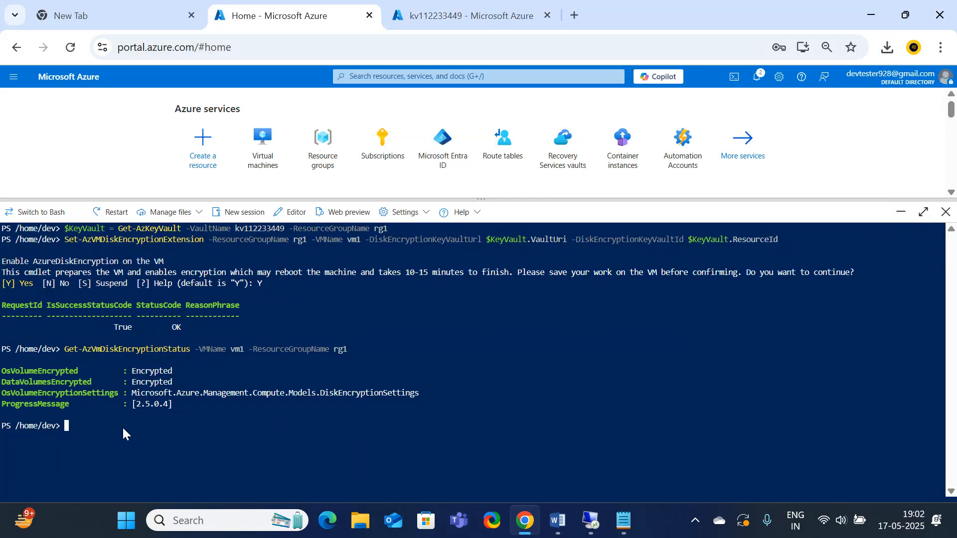
pyautogui.rightClick(121, 426)
pyautogui.click(154, 258)
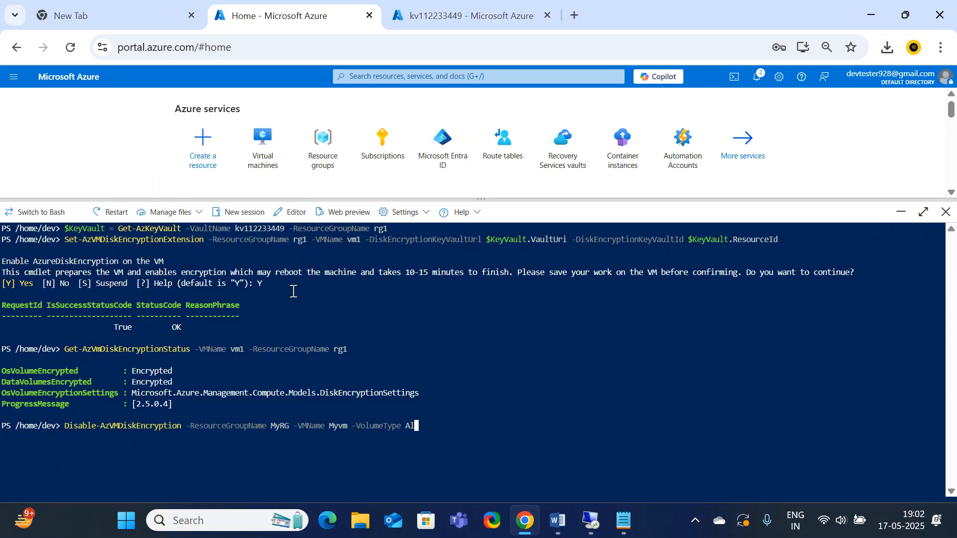
# Change the pasted disable command to VM name vm1 and resource group rg1
pyautogui.press('Left')
pyautogui.press('Left')
pyautogui.press('Left')
pyautogui.press('Left')
pyautogui.press('Left')
pyautogui.press('Left')
pyautogui.press('Left')
pyautogui.press('Left')
pyautogui.press('Left')
pyautogui.press('Left')
pyautogui.press('Left')
pyautogui.press('Left')
pyautogui.press('Left')
pyautogui.press('Left')
pyautogui.press('Left')
pyautogui.press('Left')
pyautogui.press('Left')
pyautogui.press('BackSpace')
pyautogui.press('BackSpace')
pyautogui.press('BackSpace')
pyautogui.press('BackSpace')
pyautogui.write('c')
pyautogui.press('BackSpace')
pyautogui.write('vm1')
pyautogui.press('Left')
pyautogui.press('Left')
pyautogui.press('Left')
pyautogui.press('Left')
pyautogui.press('Left')
pyautogui.press('Left')
pyautogui.press('Left')
pyautogui.press('Left')
pyautogui.press('Left')
pyautogui.press('Left')
pyautogui.press('Left')
pyautogui.press('Left')
pyautogui.press('BackSpace')
pyautogui.press('BackSpace')
pyautogui.press('BackSpace')
pyautogui.press('BackSpace')
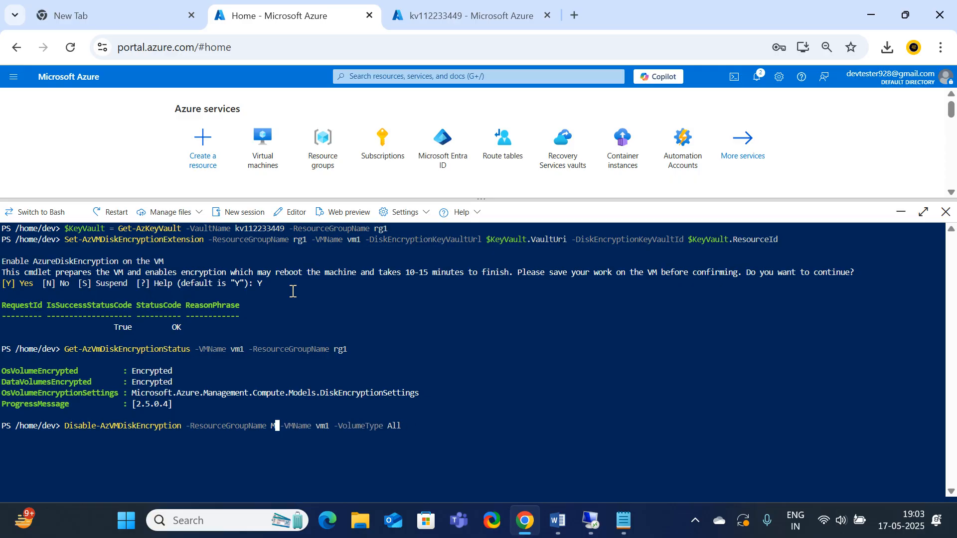
pyautogui.write('rg1')
# Run the disable command, answer Y to turn off disk encryption on vm1, and check the returned status
pyautogui.press('Return')
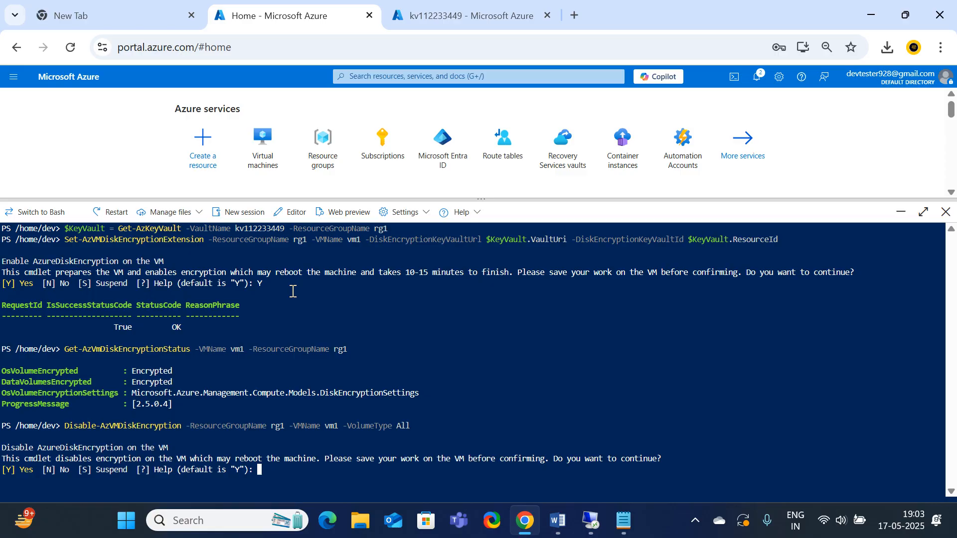
pyautogui.write('Y')
pyautogui.press('Return')
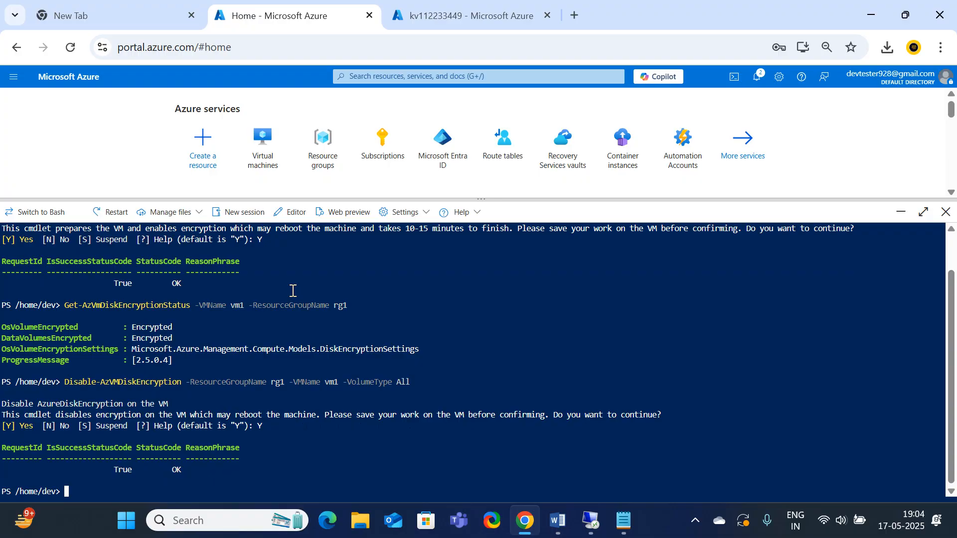
pyautogui.moveTo(195, 484); pyautogui.dragTo(96, 463)
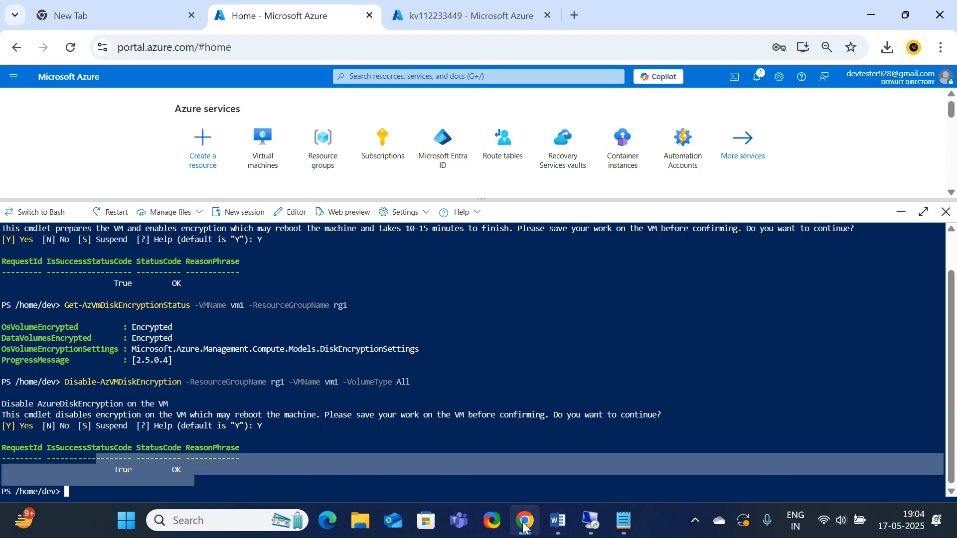
# Open the vm1 remote session in full screen, check the drives under This PC for encryption locks, and leave the session
pyautogui.click(591, 520)
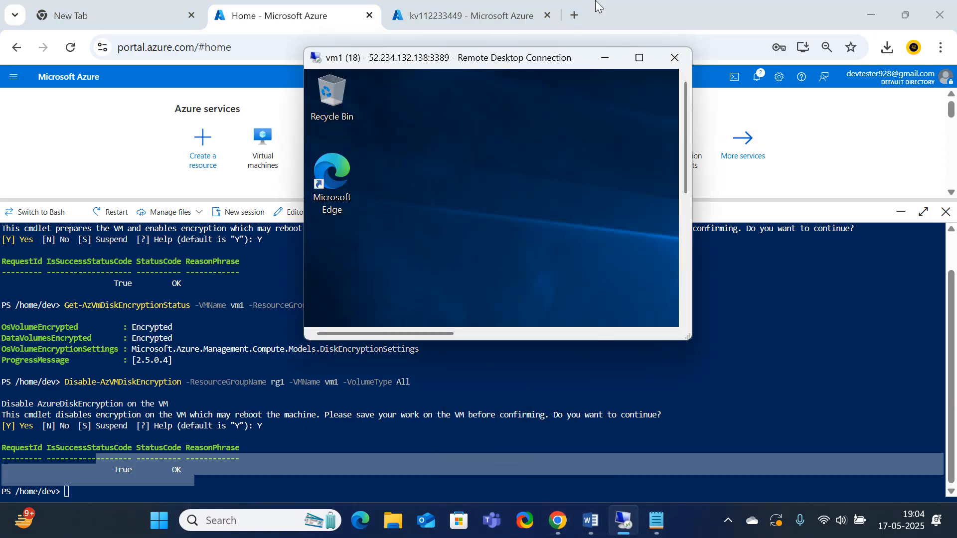
pyautogui.click(640, 58)
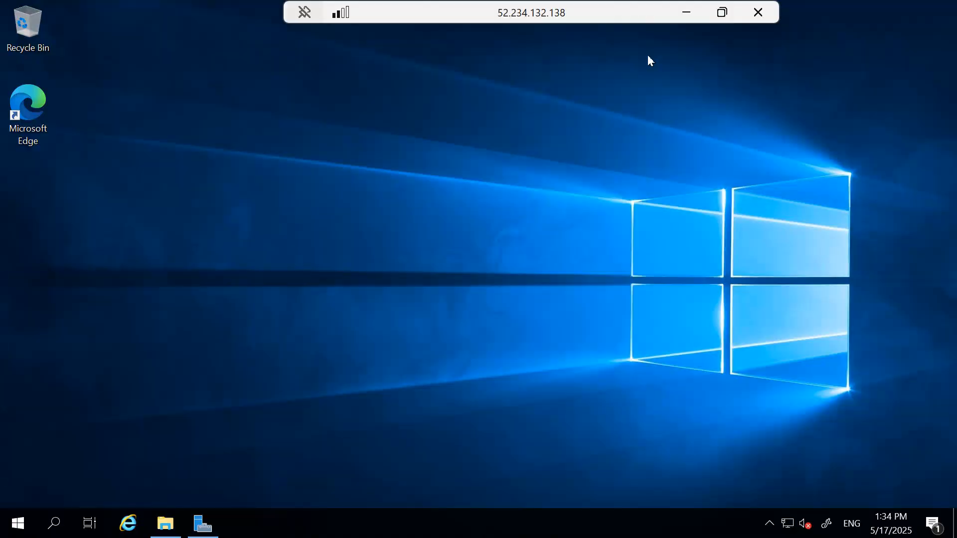
pyautogui.click(166, 524)
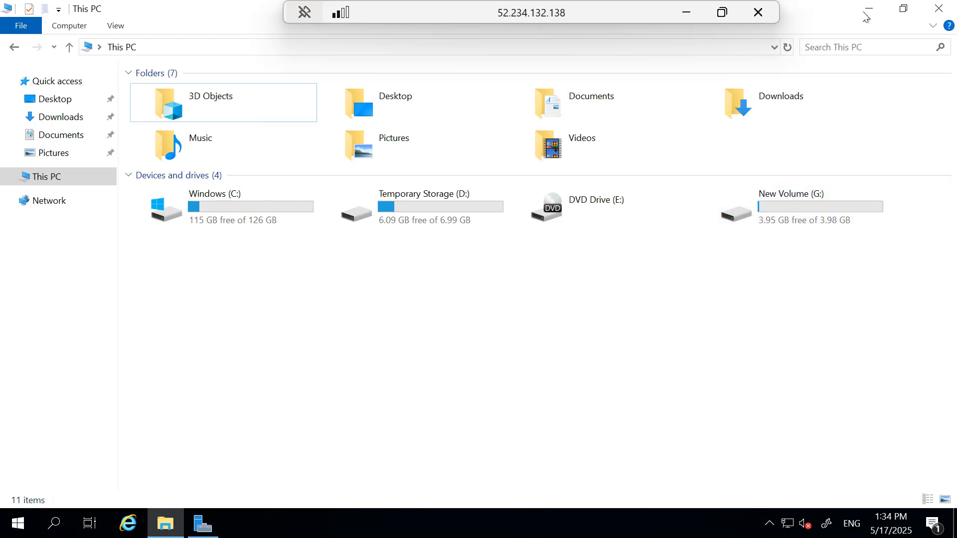
pyautogui.click(870, 9)
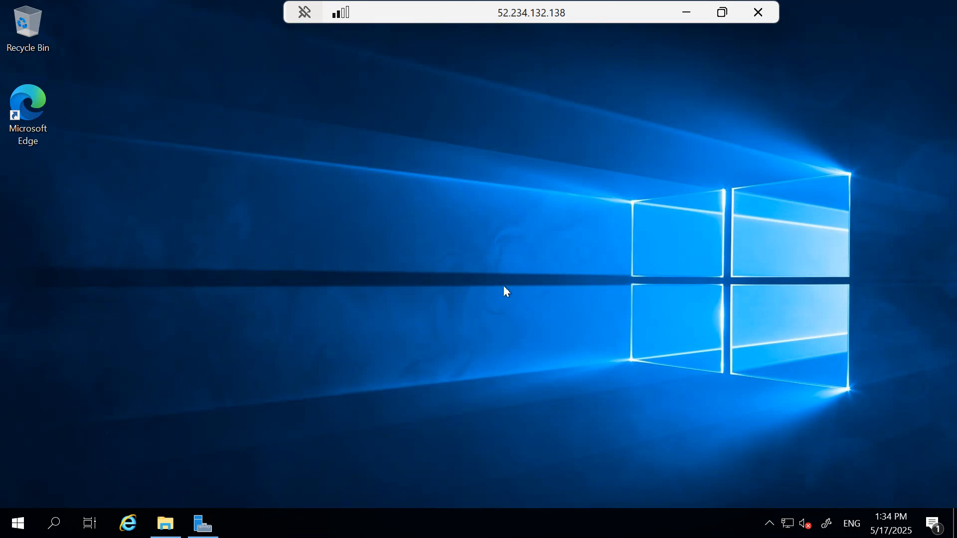
pyautogui.doubleClick(525, 15)
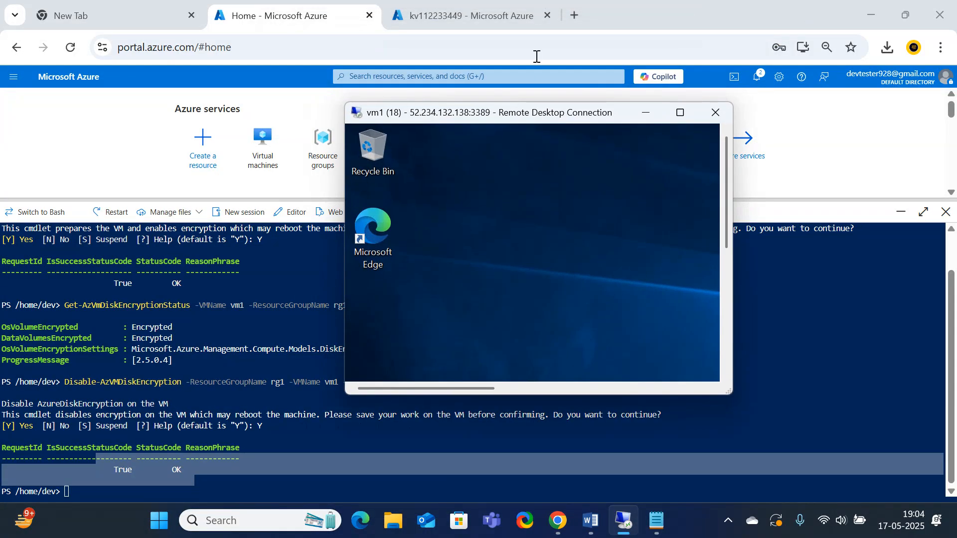
pyautogui.hotkey('alt', 'Tab')
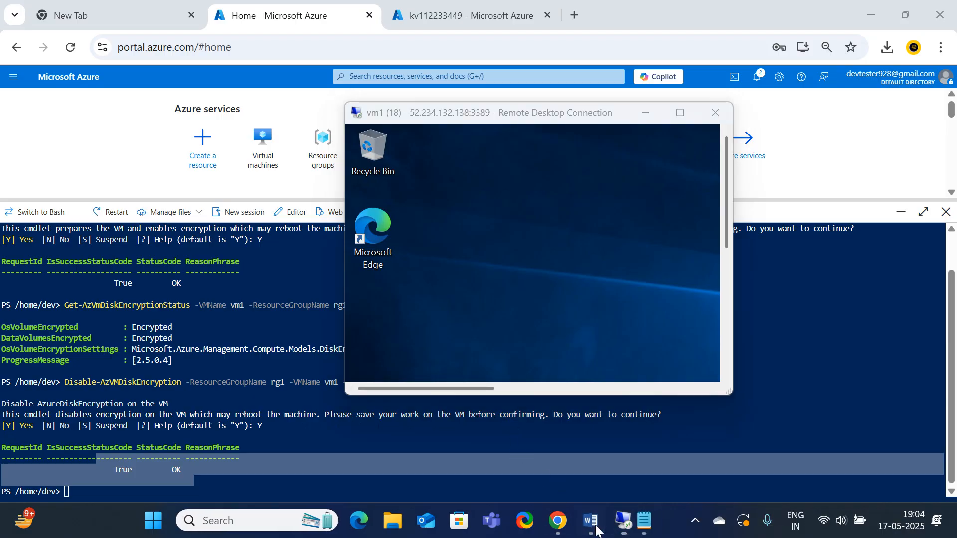
# Switch to the Word notes and review the key vault deletion command and the closing note on disk encryption order
pyautogui.scroll(-1, 513, 418)
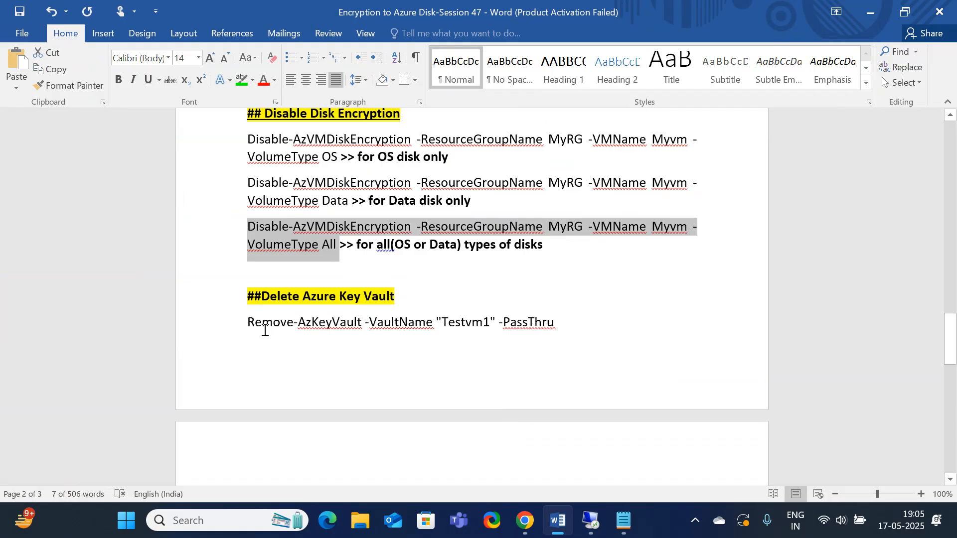
pyautogui.moveTo(248, 323); pyautogui.dragTo(589, 327)
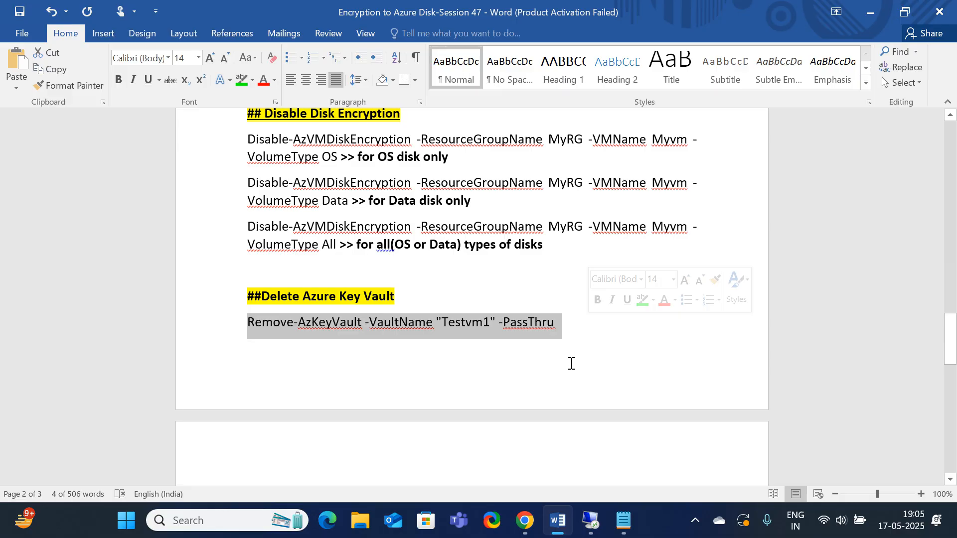
pyautogui.scroll(-3, 572, 363)
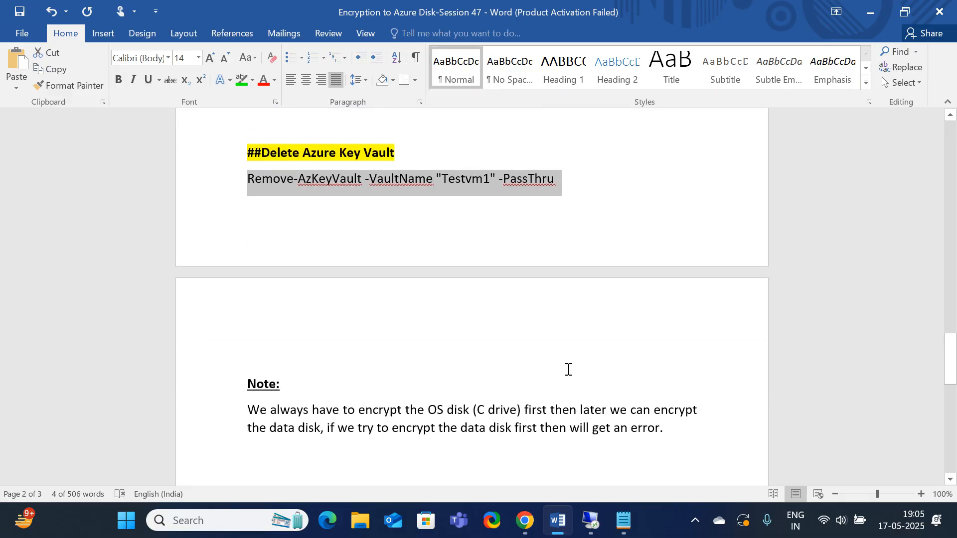
pyautogui.scroll(-2, 474, 352)
pyautogui.click(287, 388)
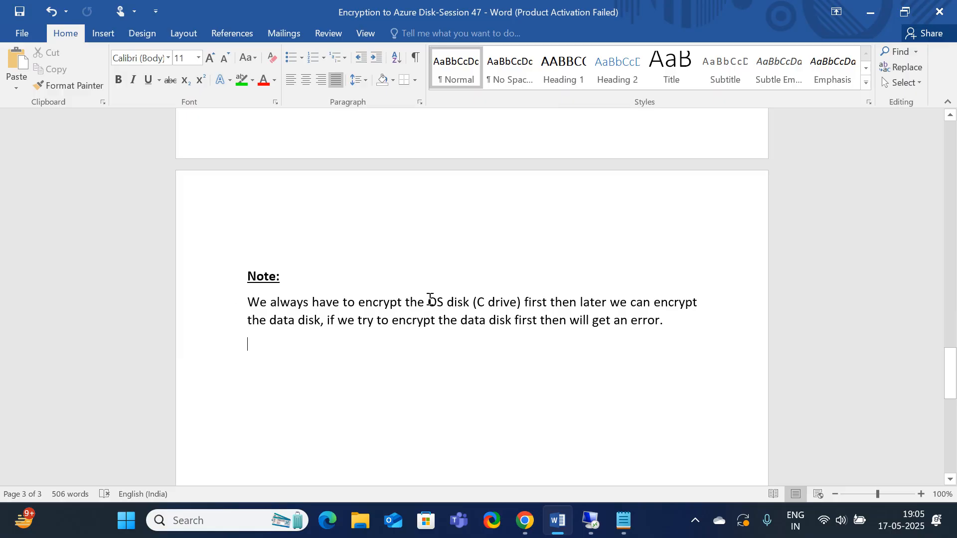
pyautogui.moveTo(432, 303); pyautogui.dragTo(549, 304)
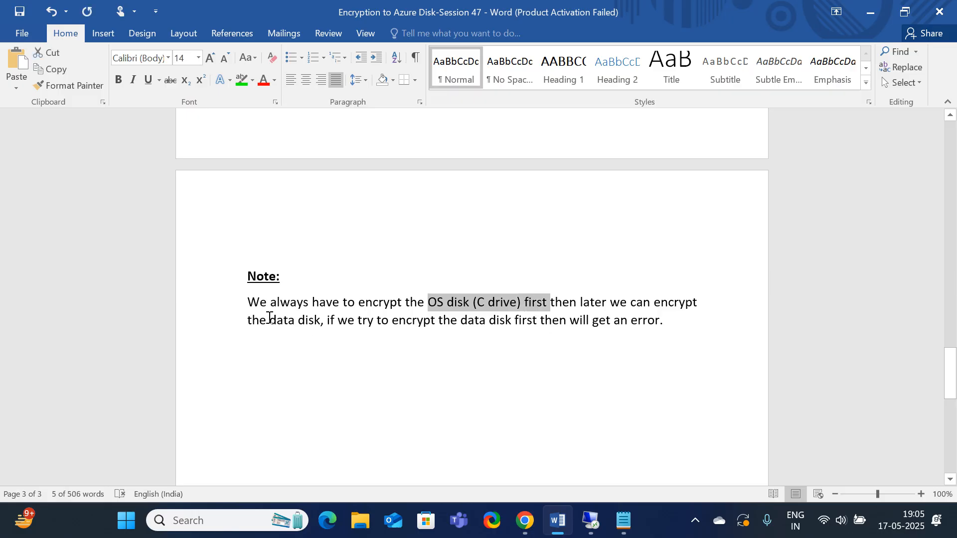
pyautogui.moveTo(269, 320); pyautogui.dragTo(313, 319)
pyautogui.click(339, 331)
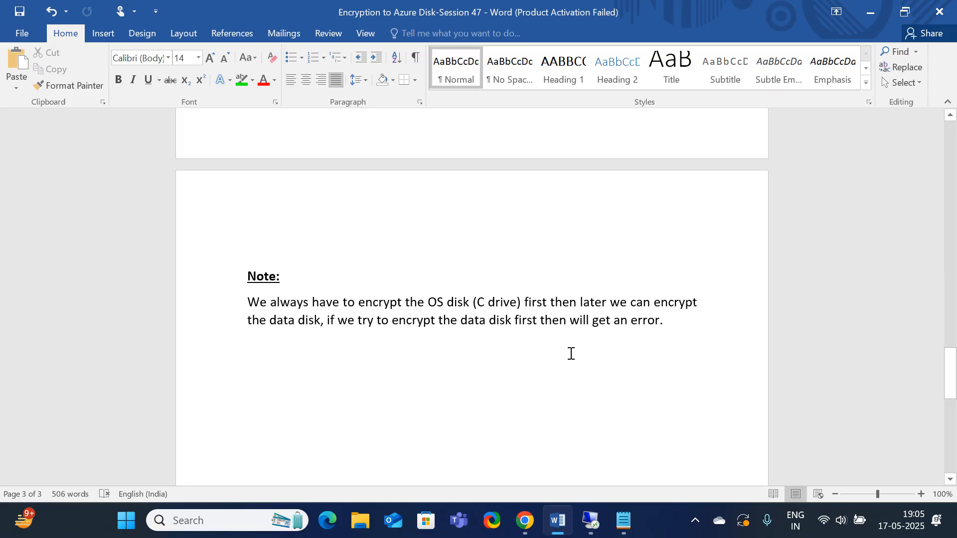
pyautogui.scroll(-2, 571, 366)
pyautogui.scroll(3, 571, 366)
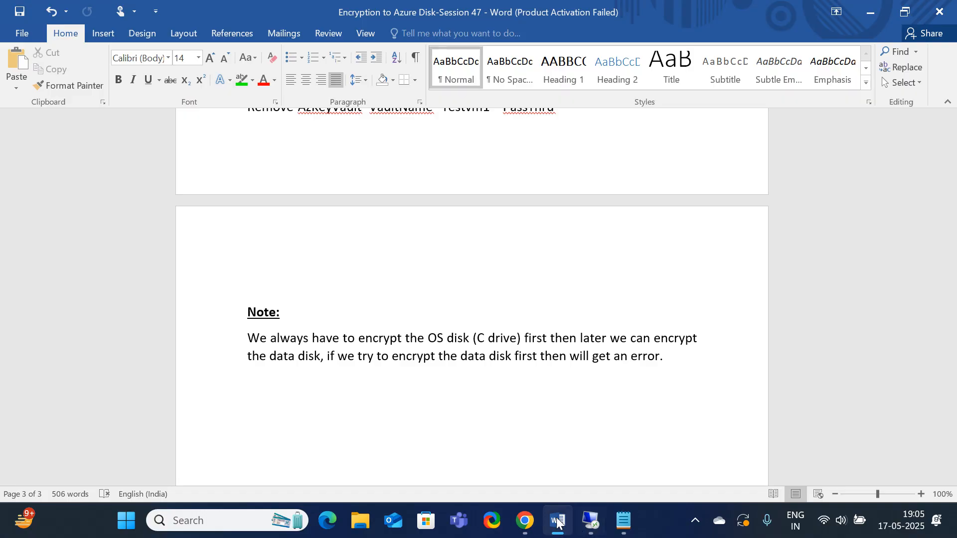
# Switch back to the Azure portal home page in Chrome and close the Cloud Shell session
pyautogui.click(528, 530)
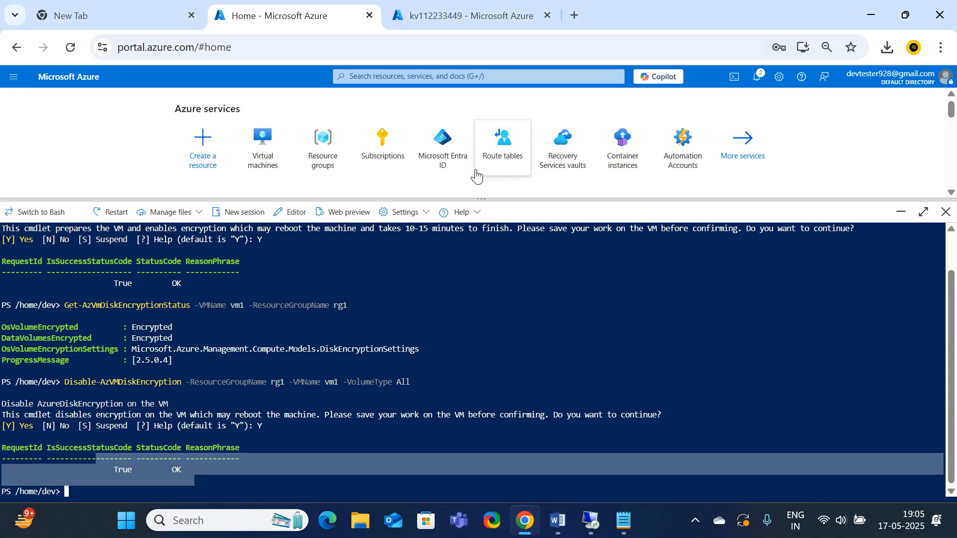
pyautogui.click(449, 16)
pyautogui.click(284, 16)
pyautogui.click(14, 77)
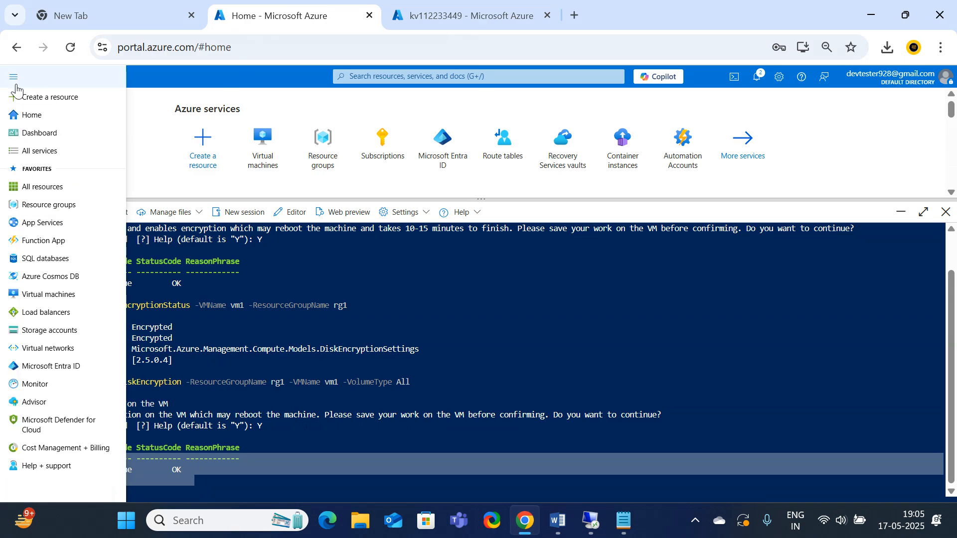
pyautogui.click(946, 212)
# Delete resource group rg1 with force delete applied to its virtual machines, entering rg1 to confirm the deletion
pyautogui.click(317, 159)
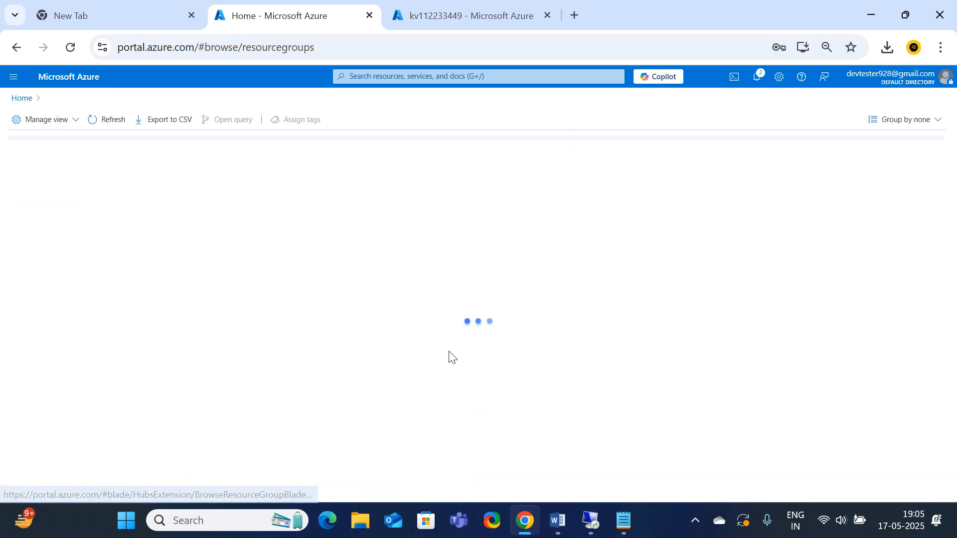
pyautogui.click(60, 276)
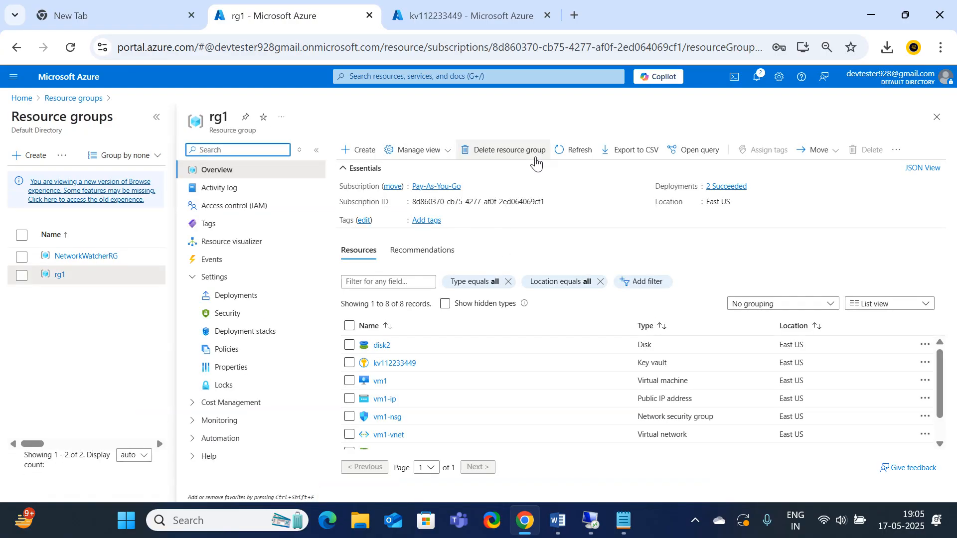
pyautogui.click(504, 150)
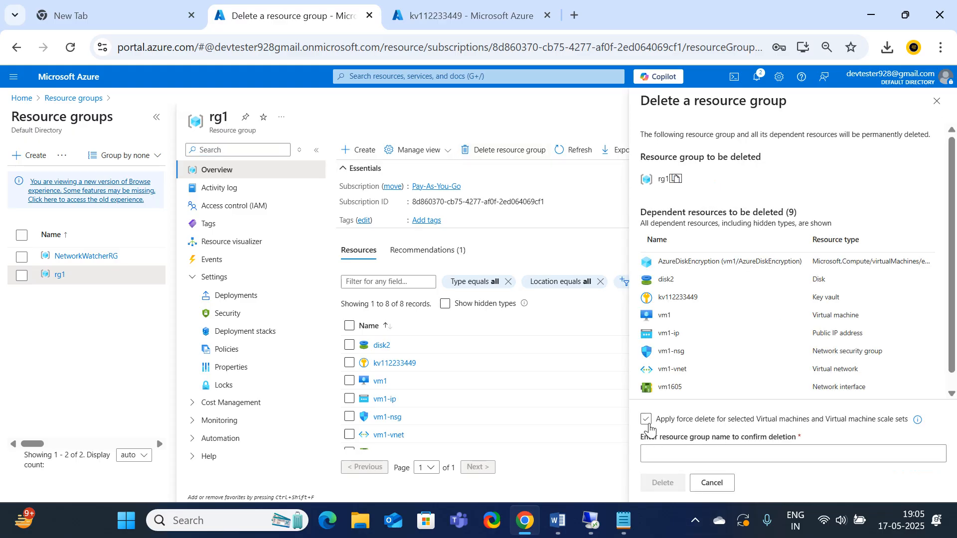
pyautogui.click(673, 453)
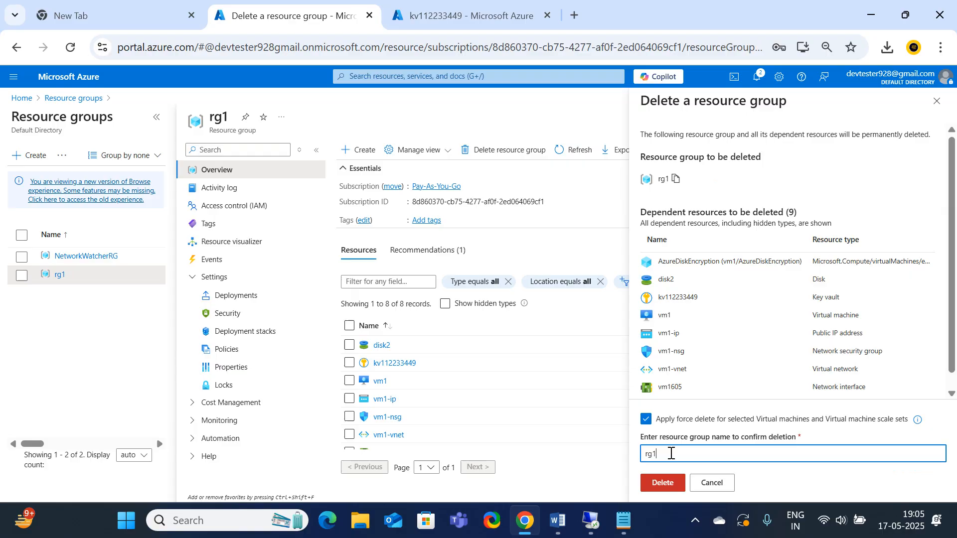
pyautogui.click(662, 483)
pyautogui.click(786, 349)
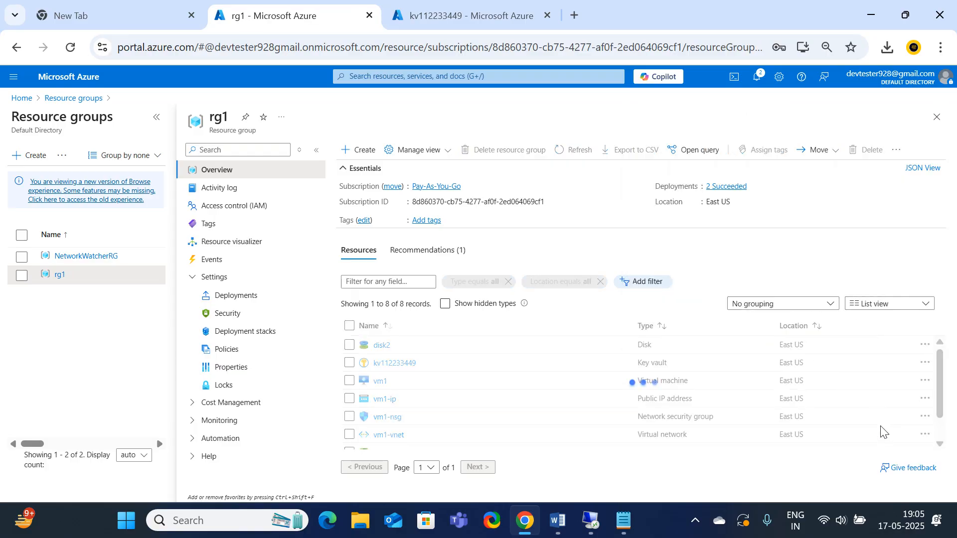